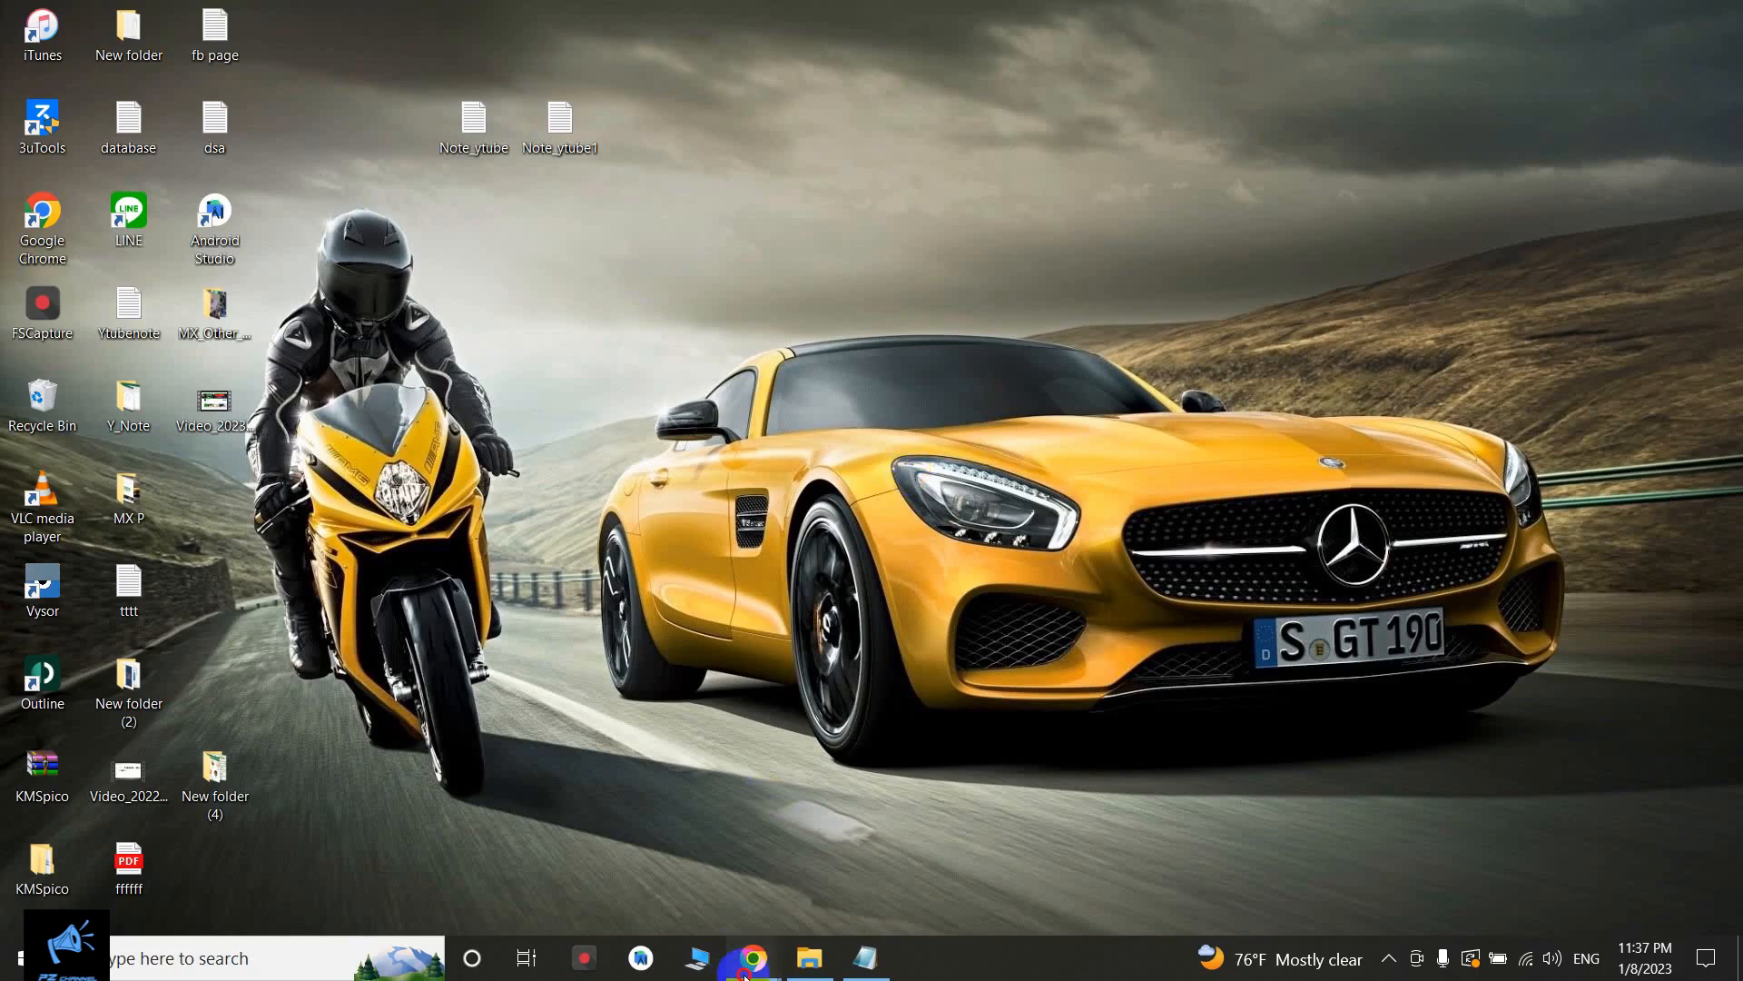
Step: Look over the PZ Channel page on YouTube in Chrome, including its banner and video lists, and minimize the browser
mouse_move(754, 958)
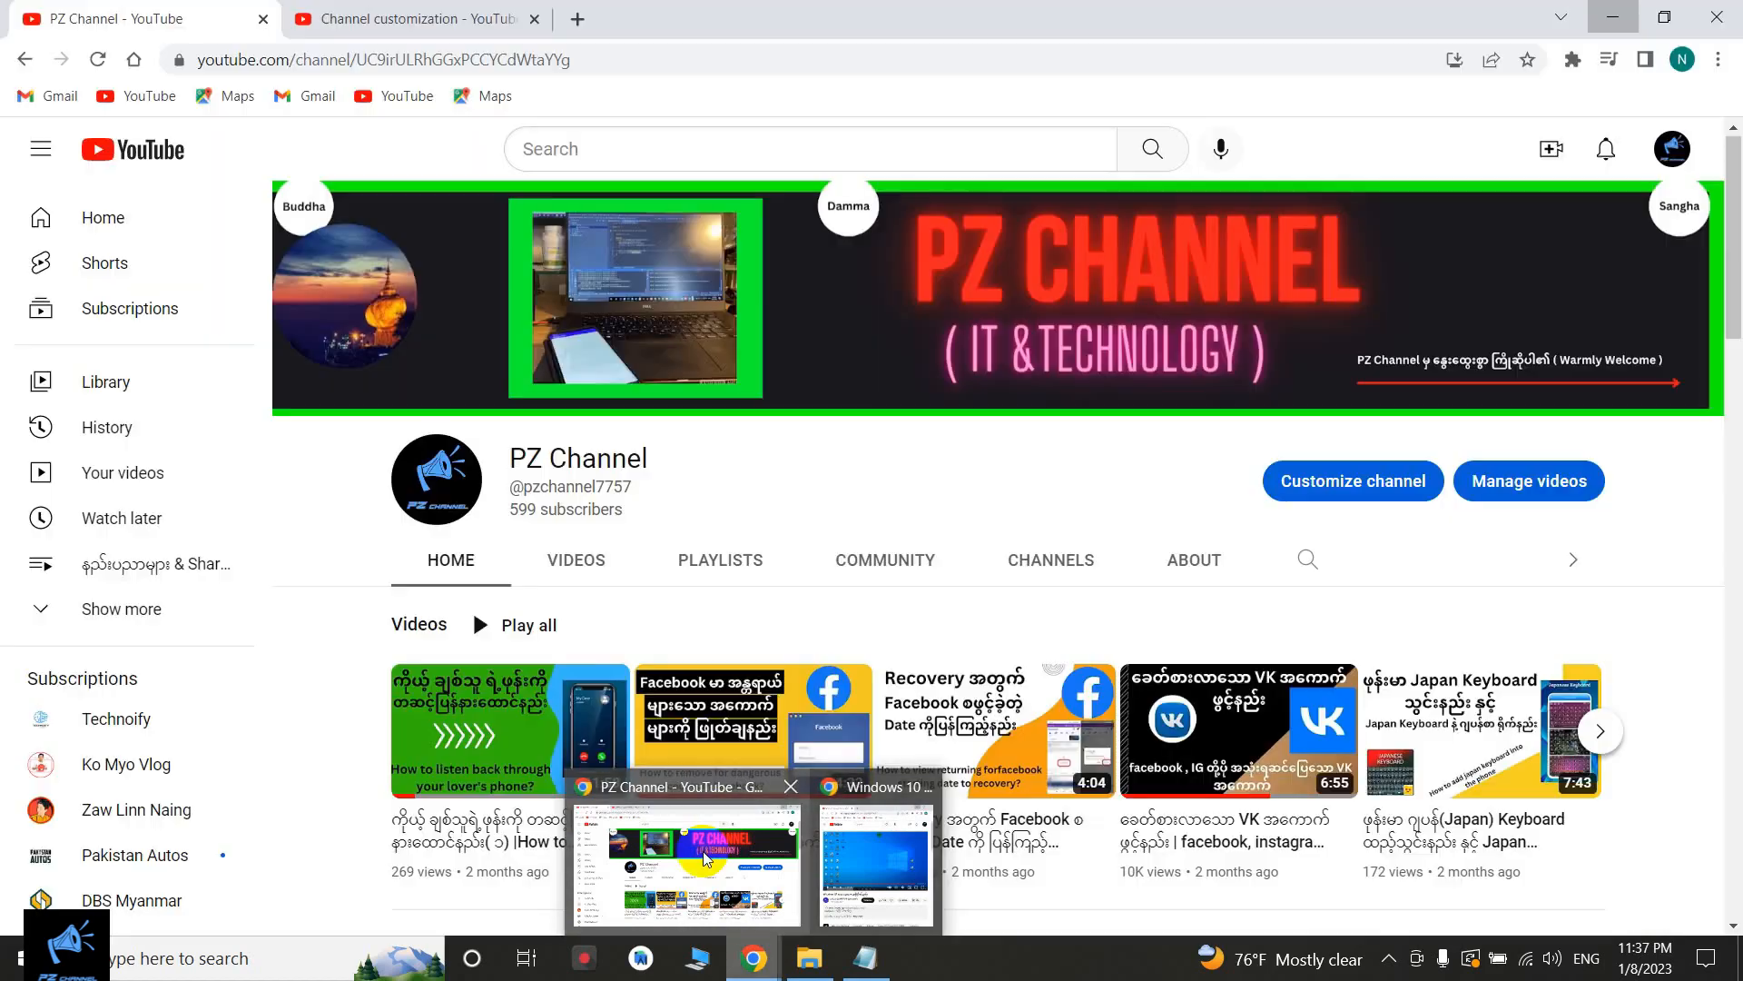
click(693, 848)
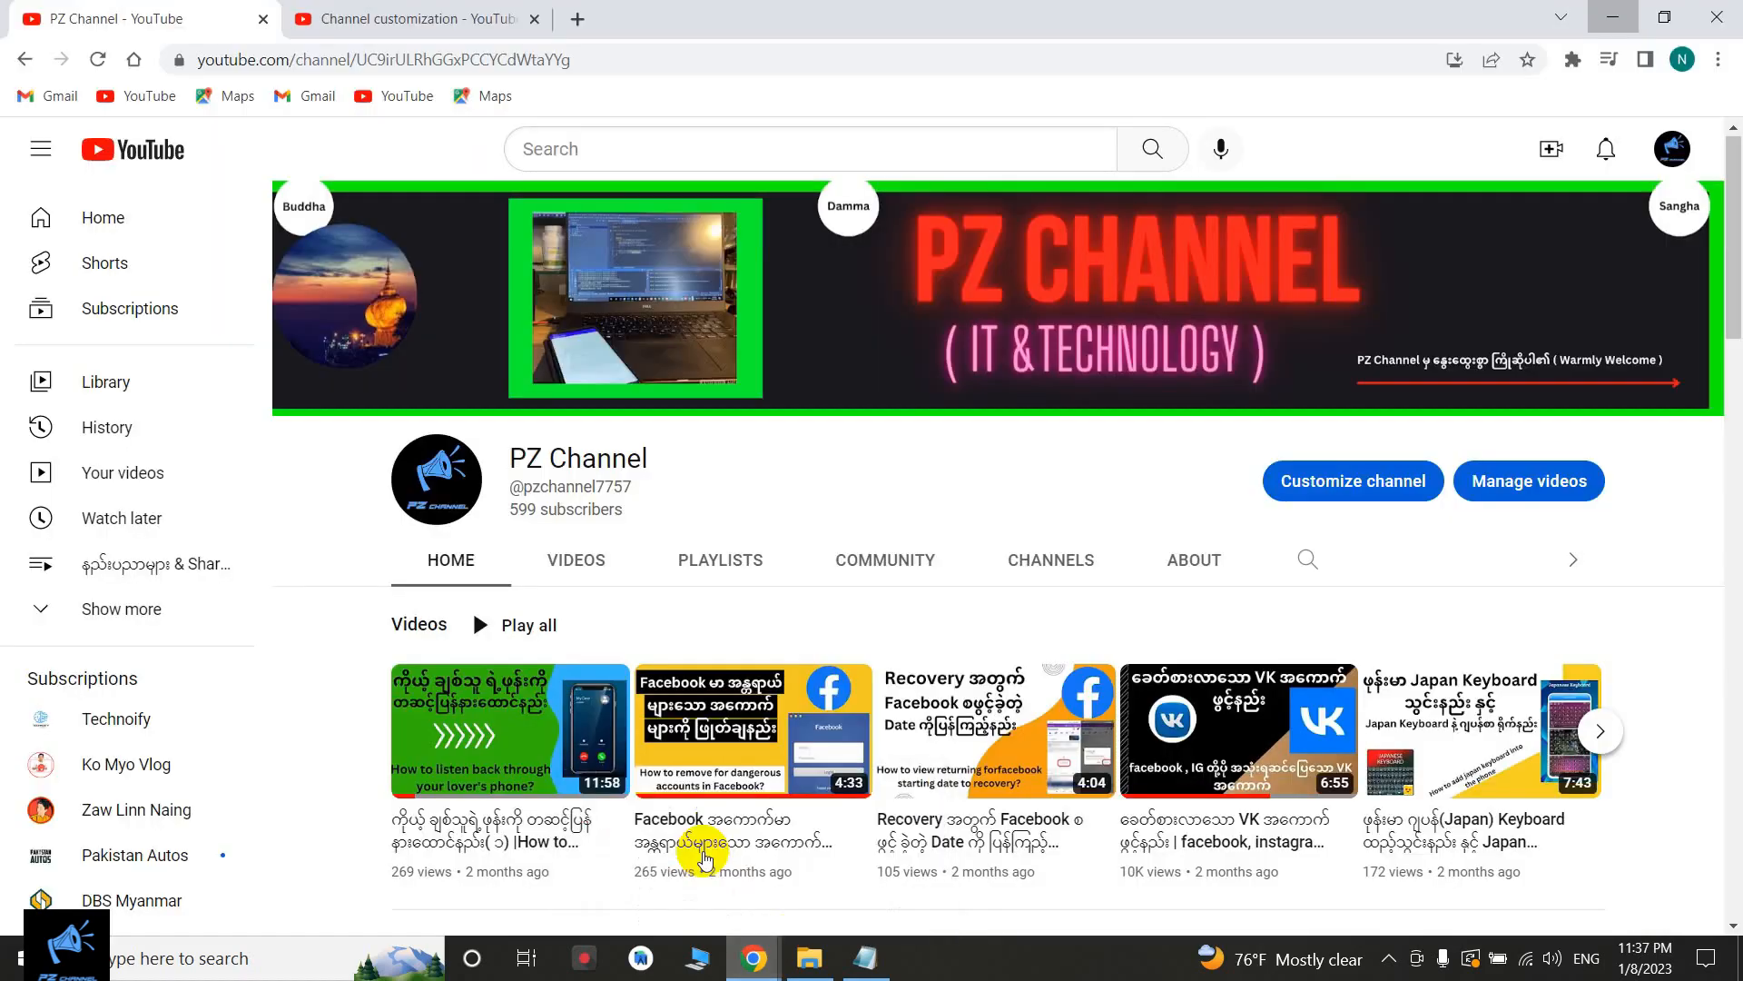
scroll(799, 506, down, 2)
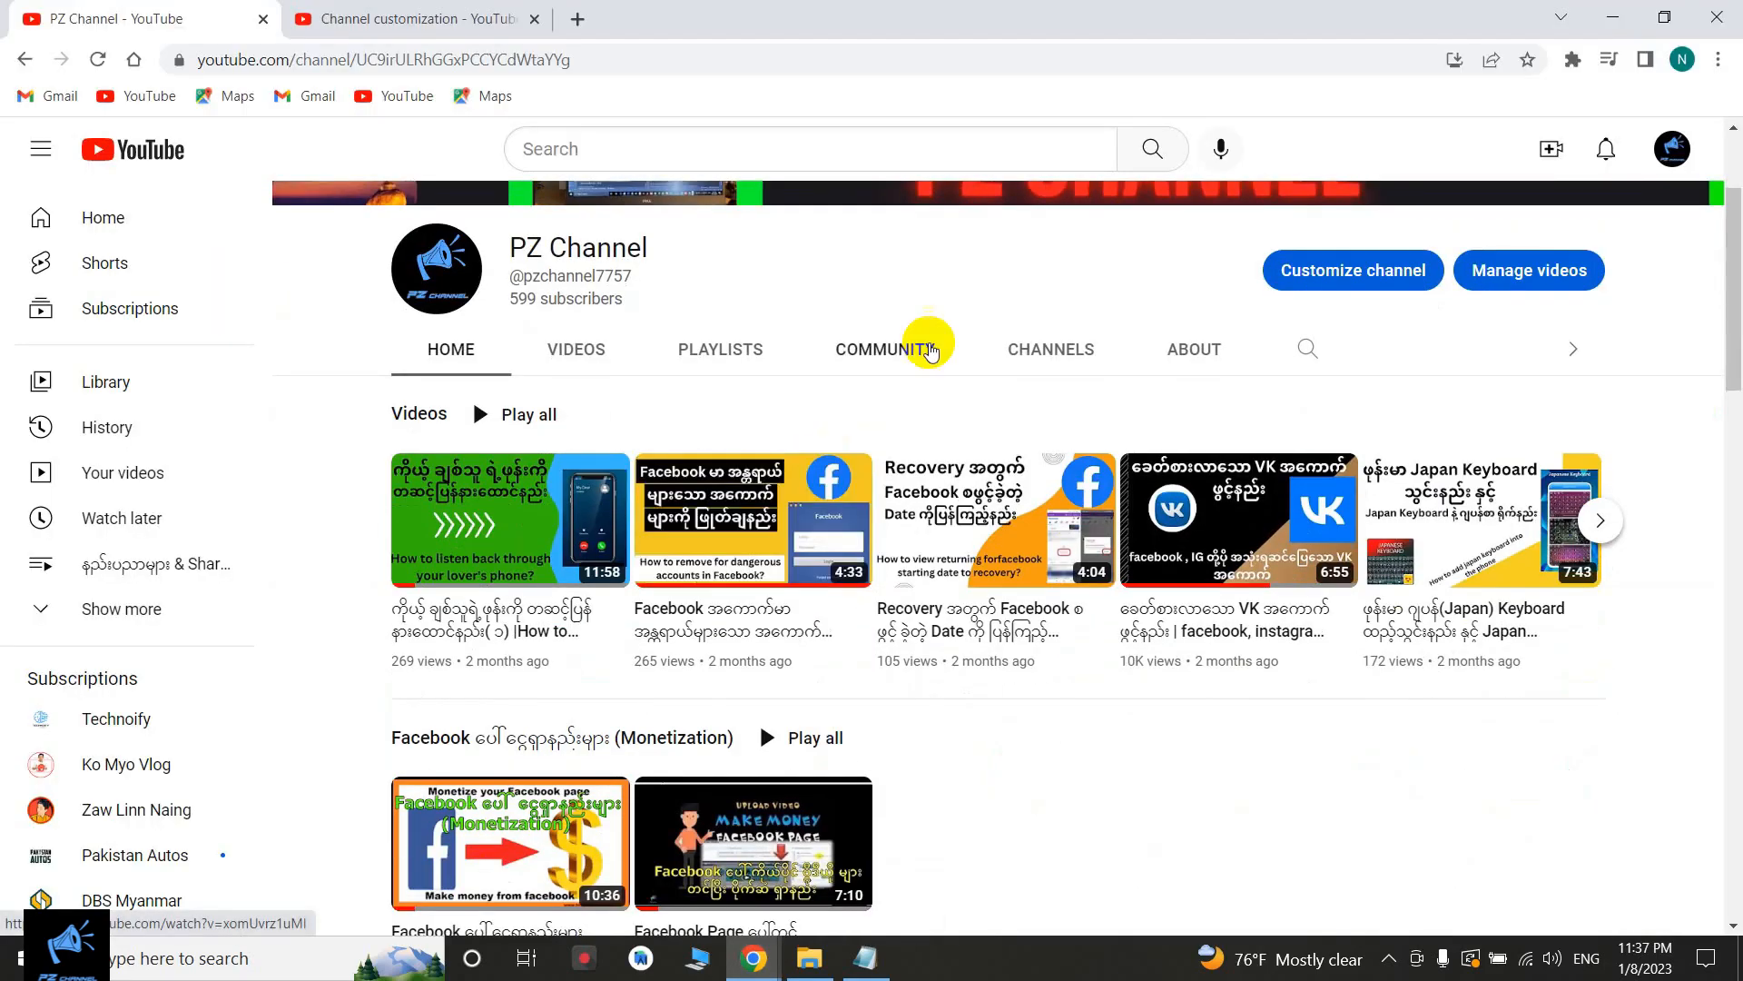
scroll(945, 350, up, 2)
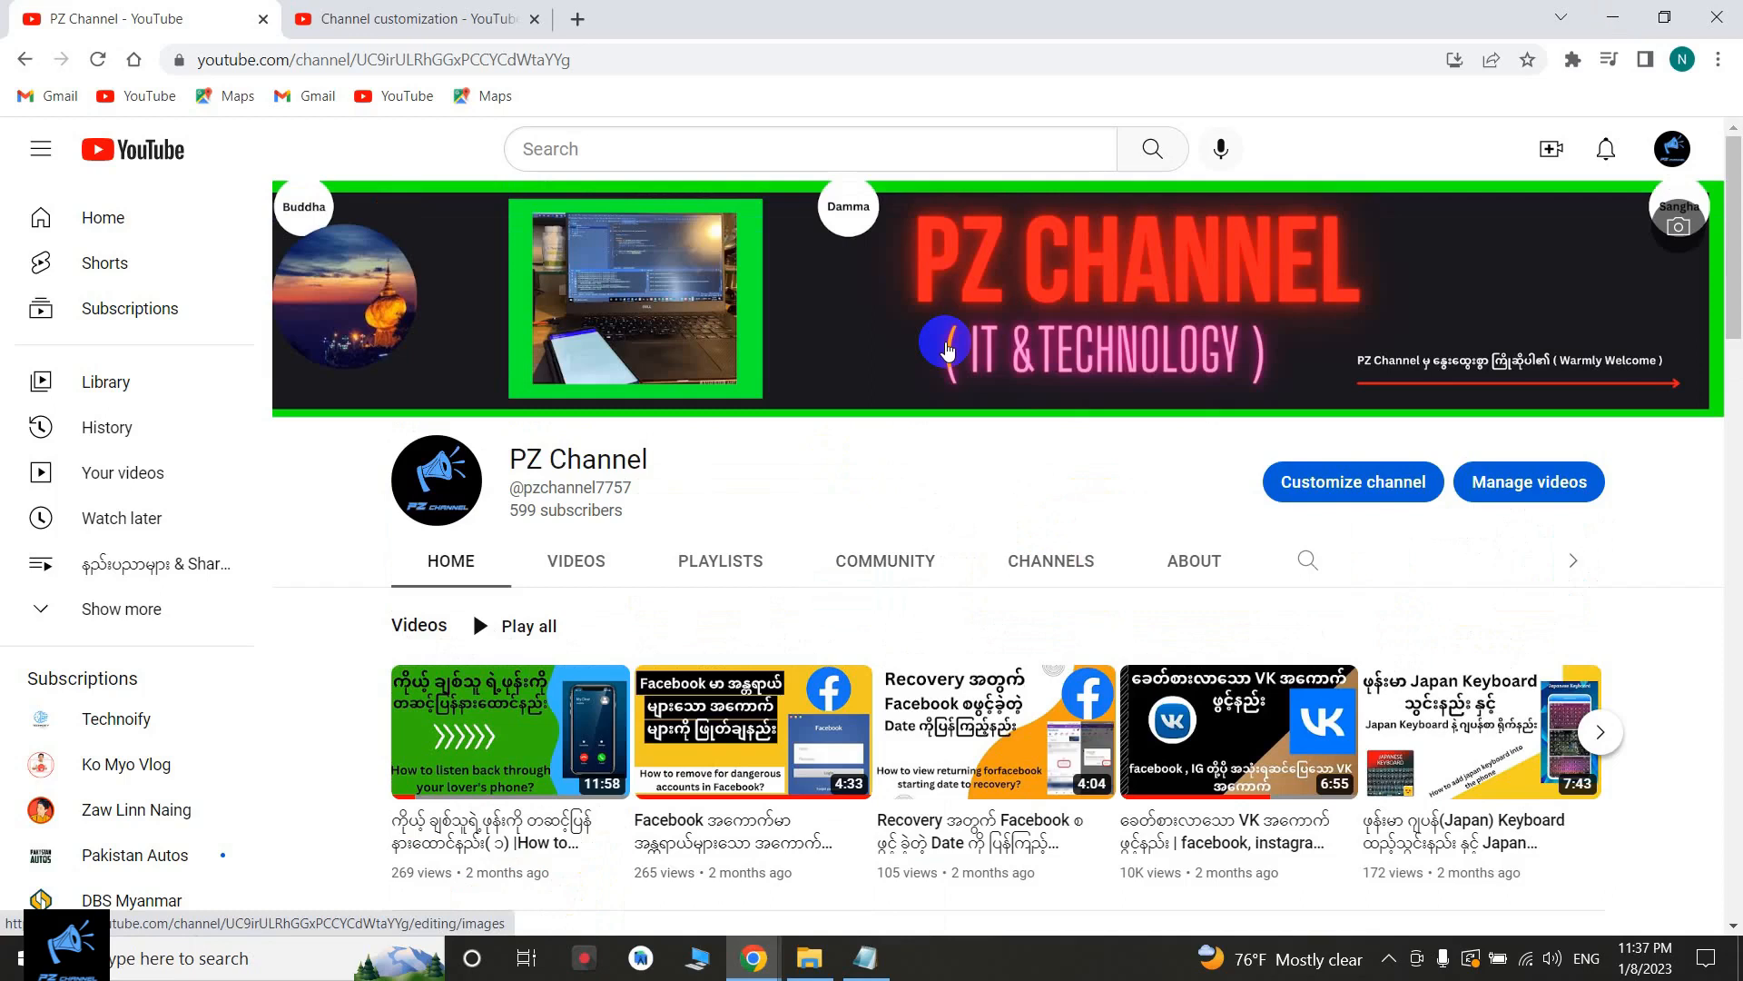
scroll(947, 348, down, 5)
scroll(962, 454, up, 5)
scroll(967, 498, down, 2)
scroll(967, 498, up, 2)
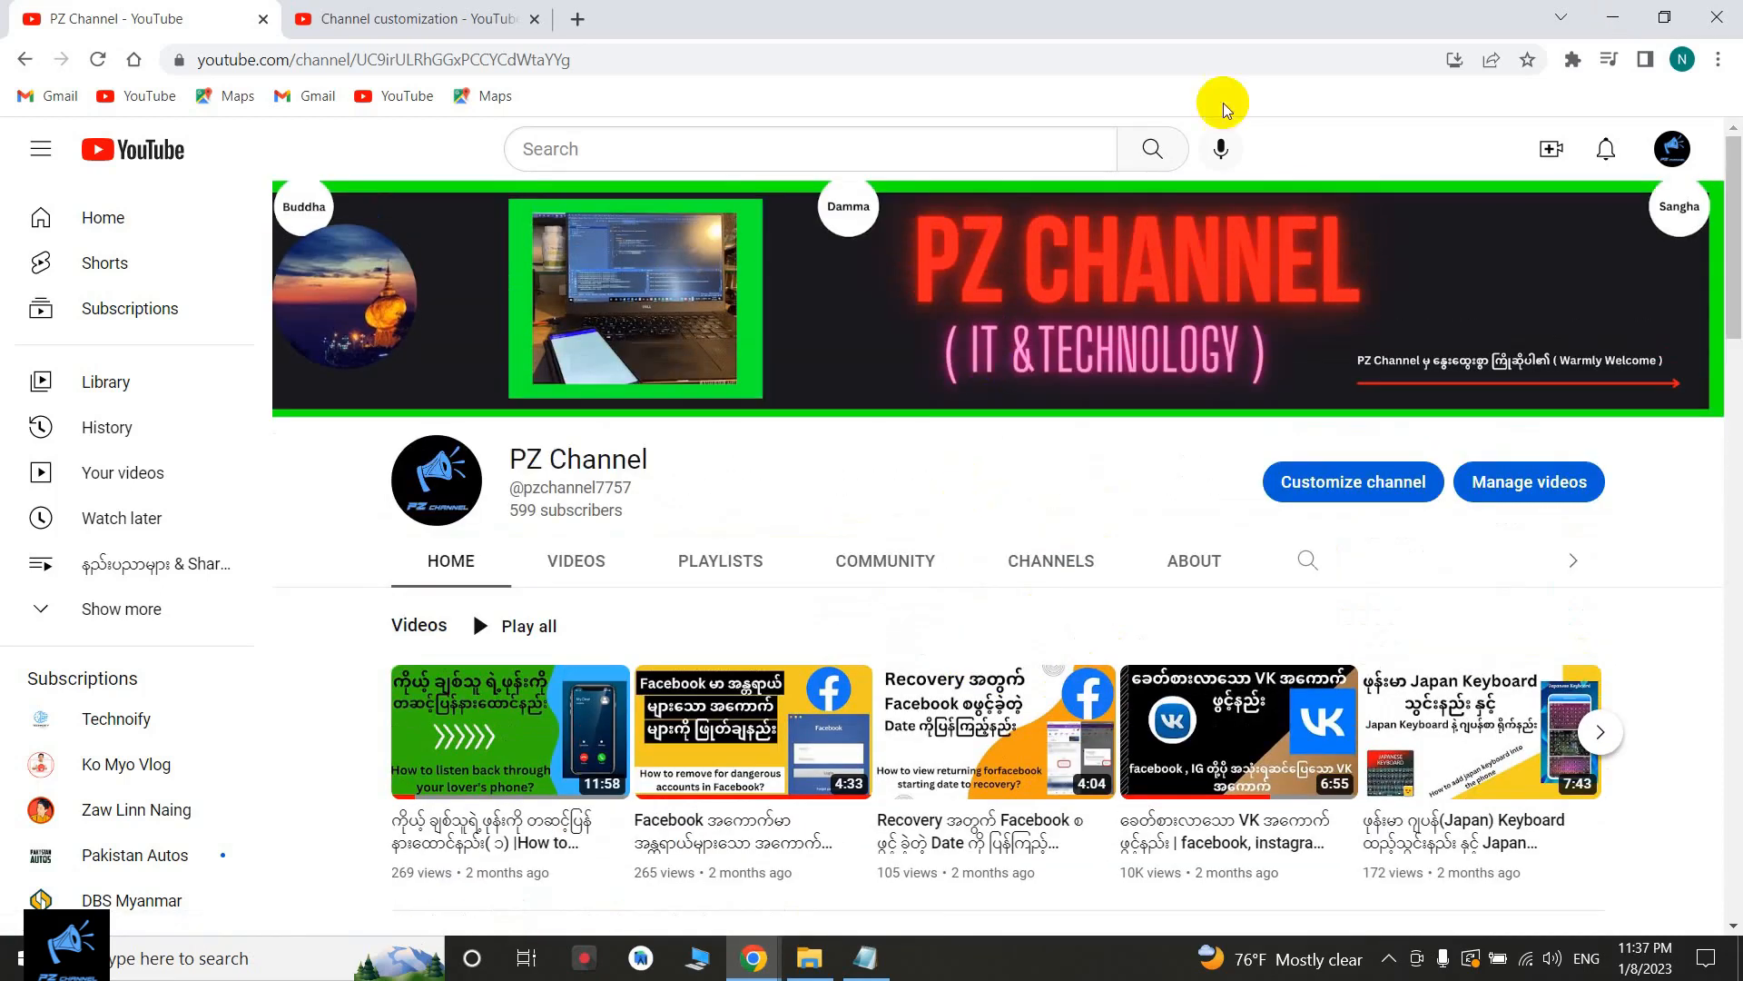
click(1607, 13)
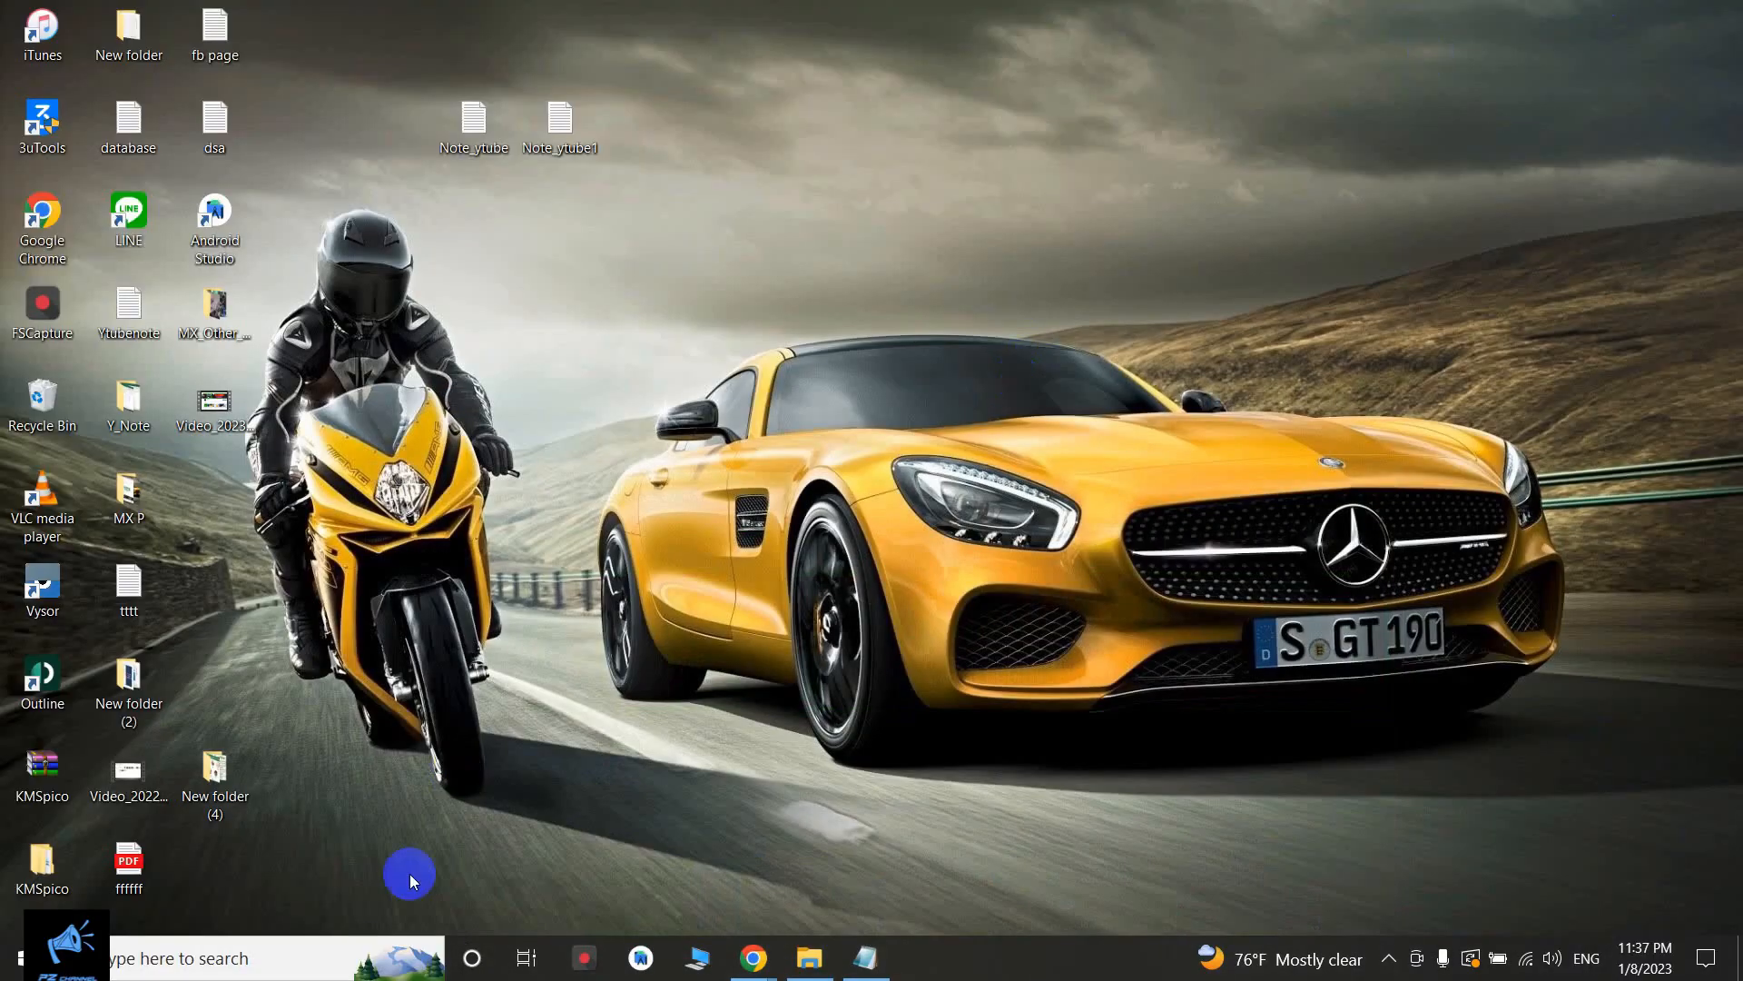
Step: Check the computer's power options for update-related shutdown and restart entries, and return to the desktop
click(14, 967)
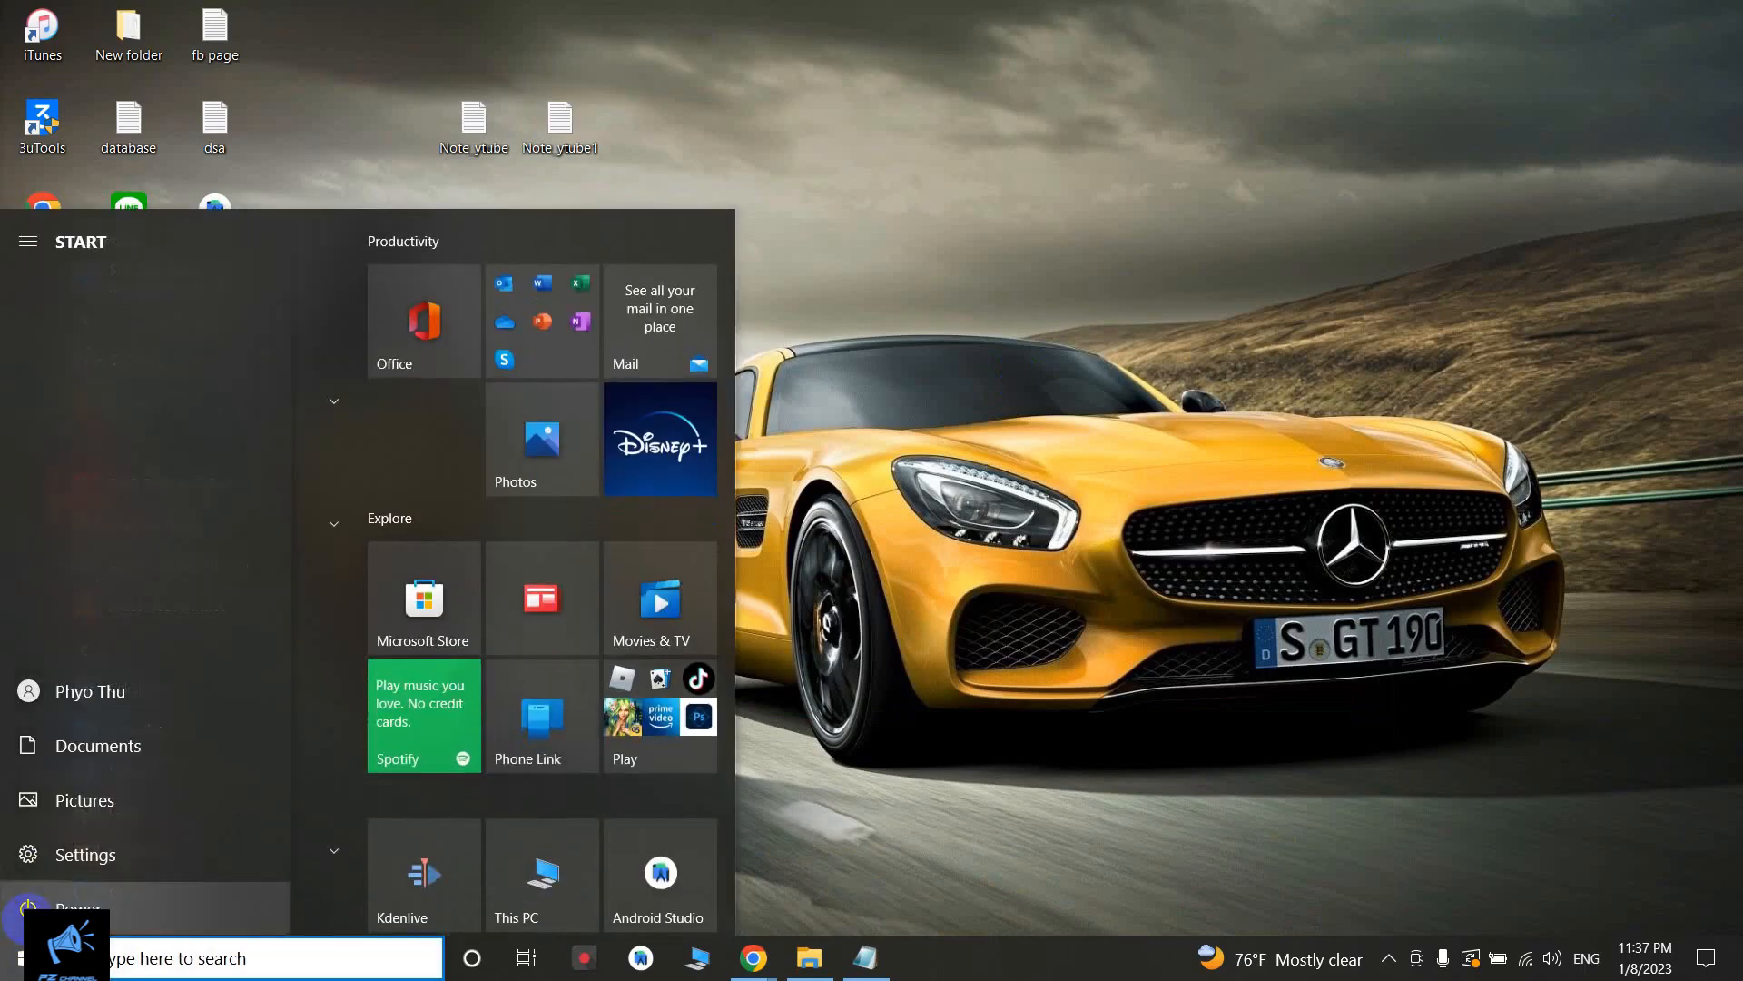
click(28, 908)
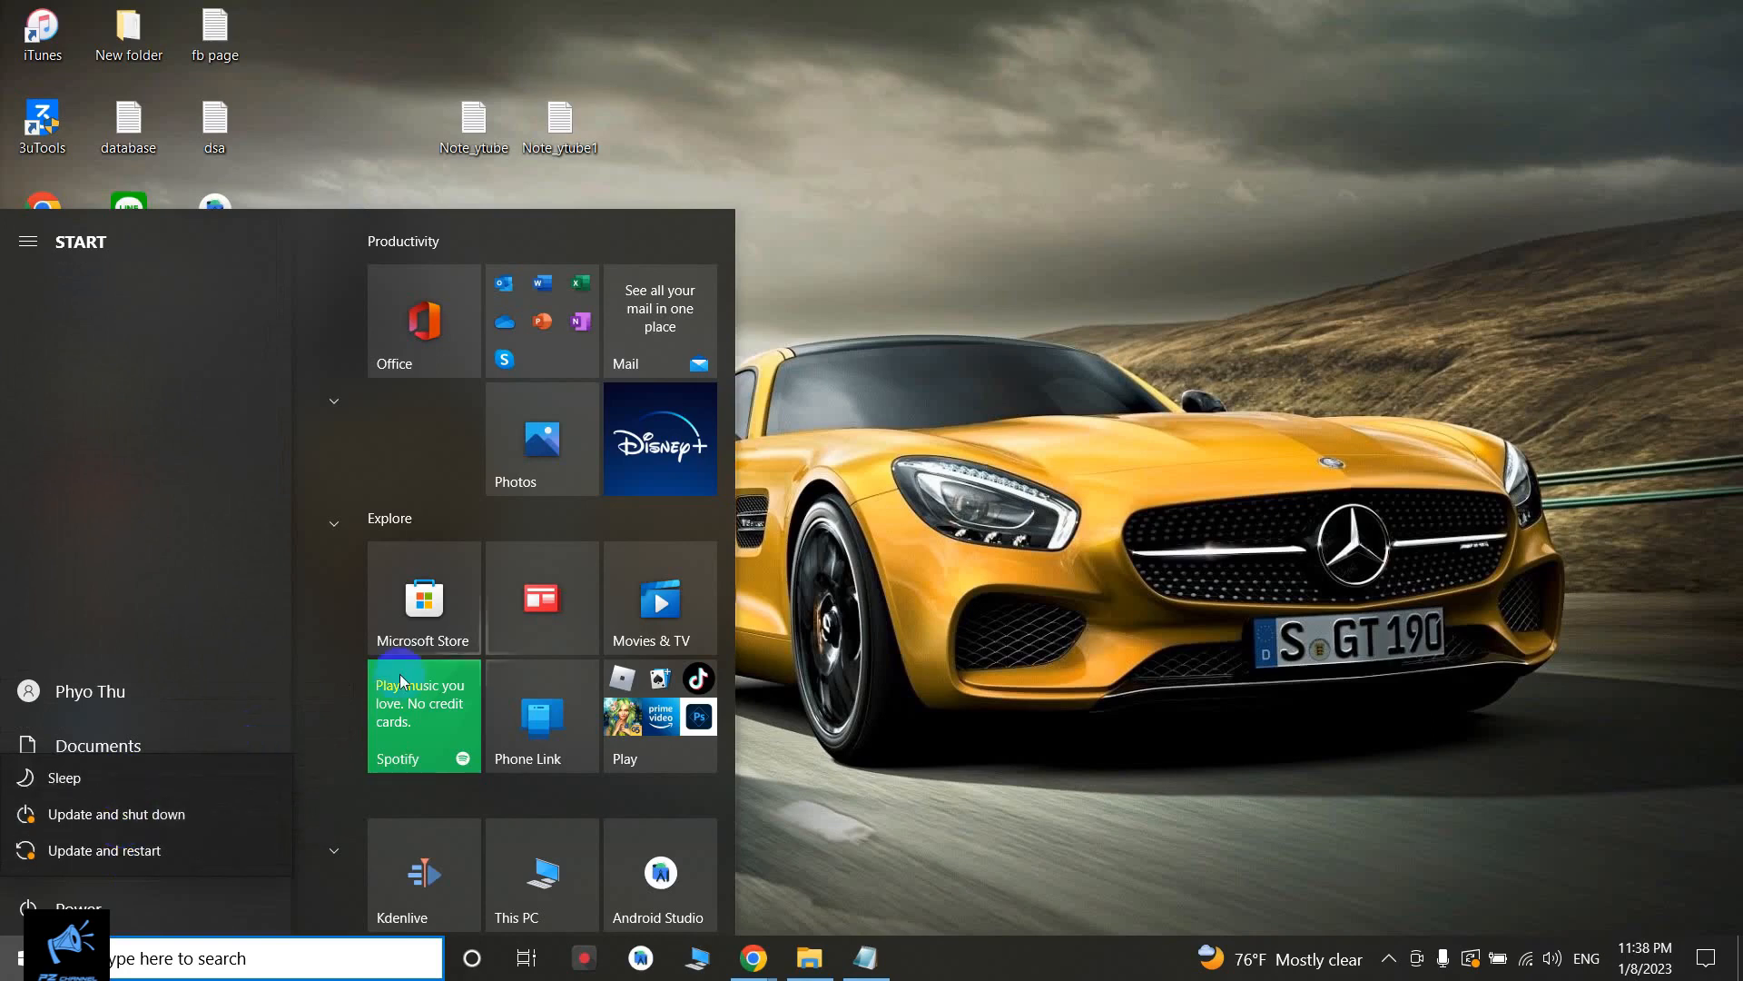
click(1173, 531)
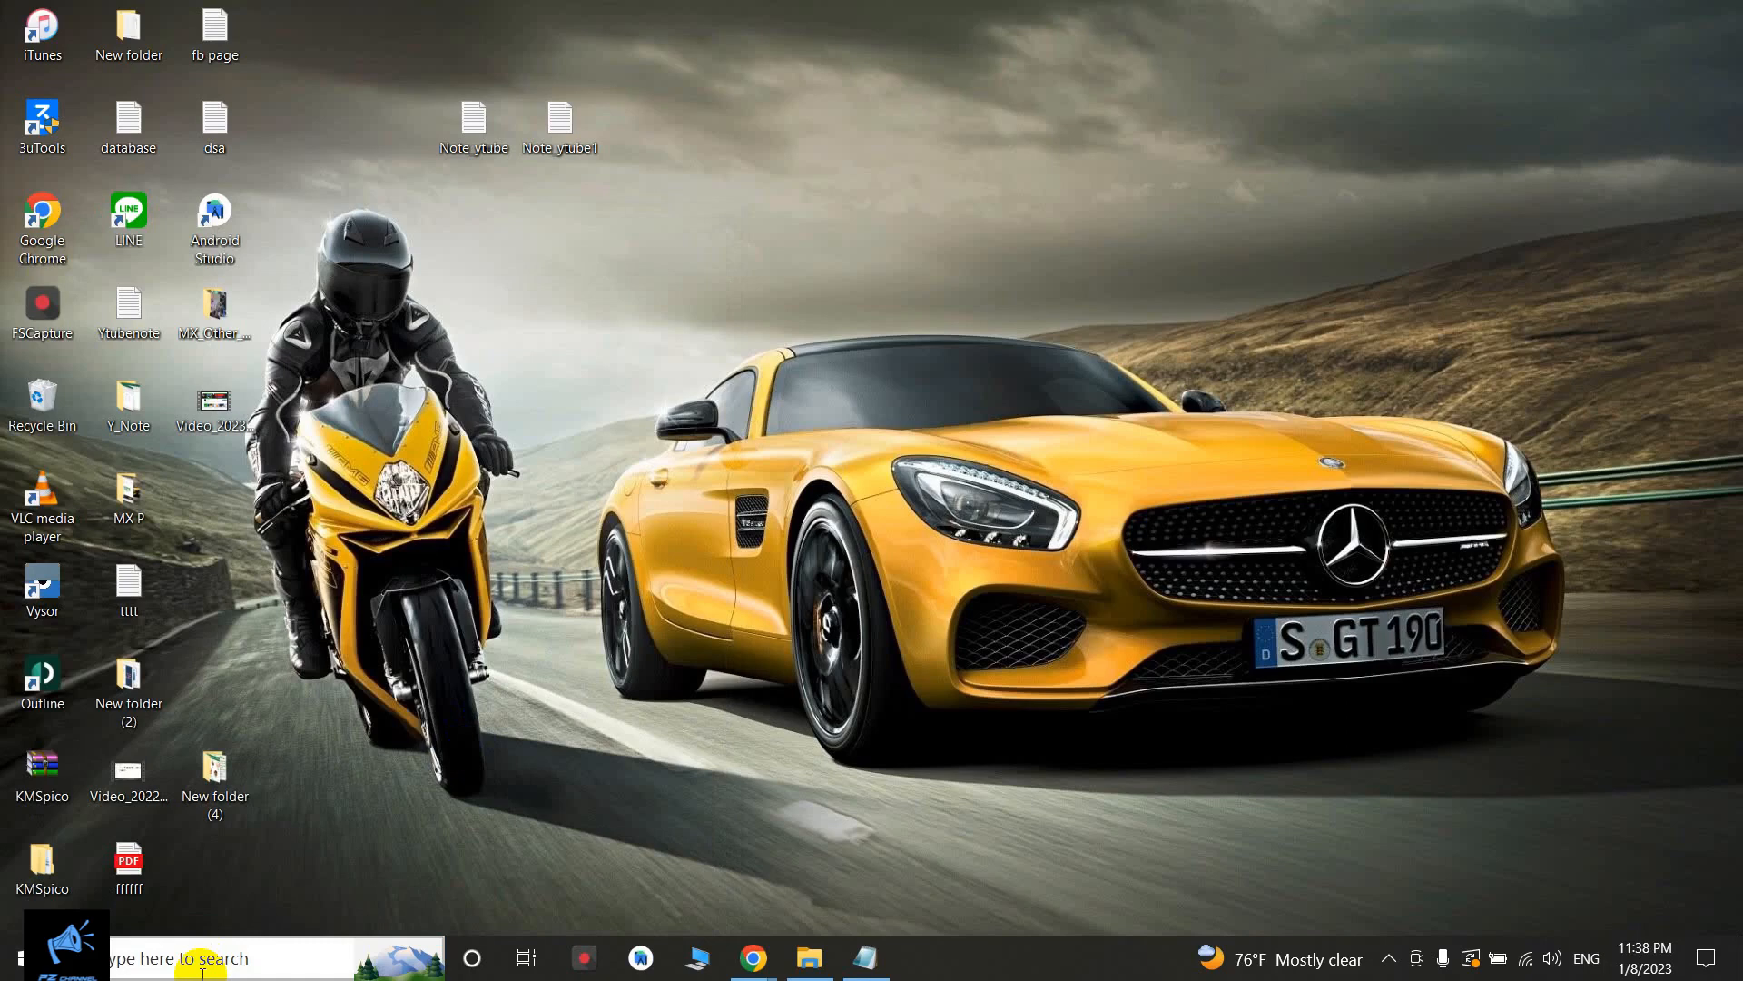
Step: Run services.msc to launch the Services console and maximize its window
key(super+r)
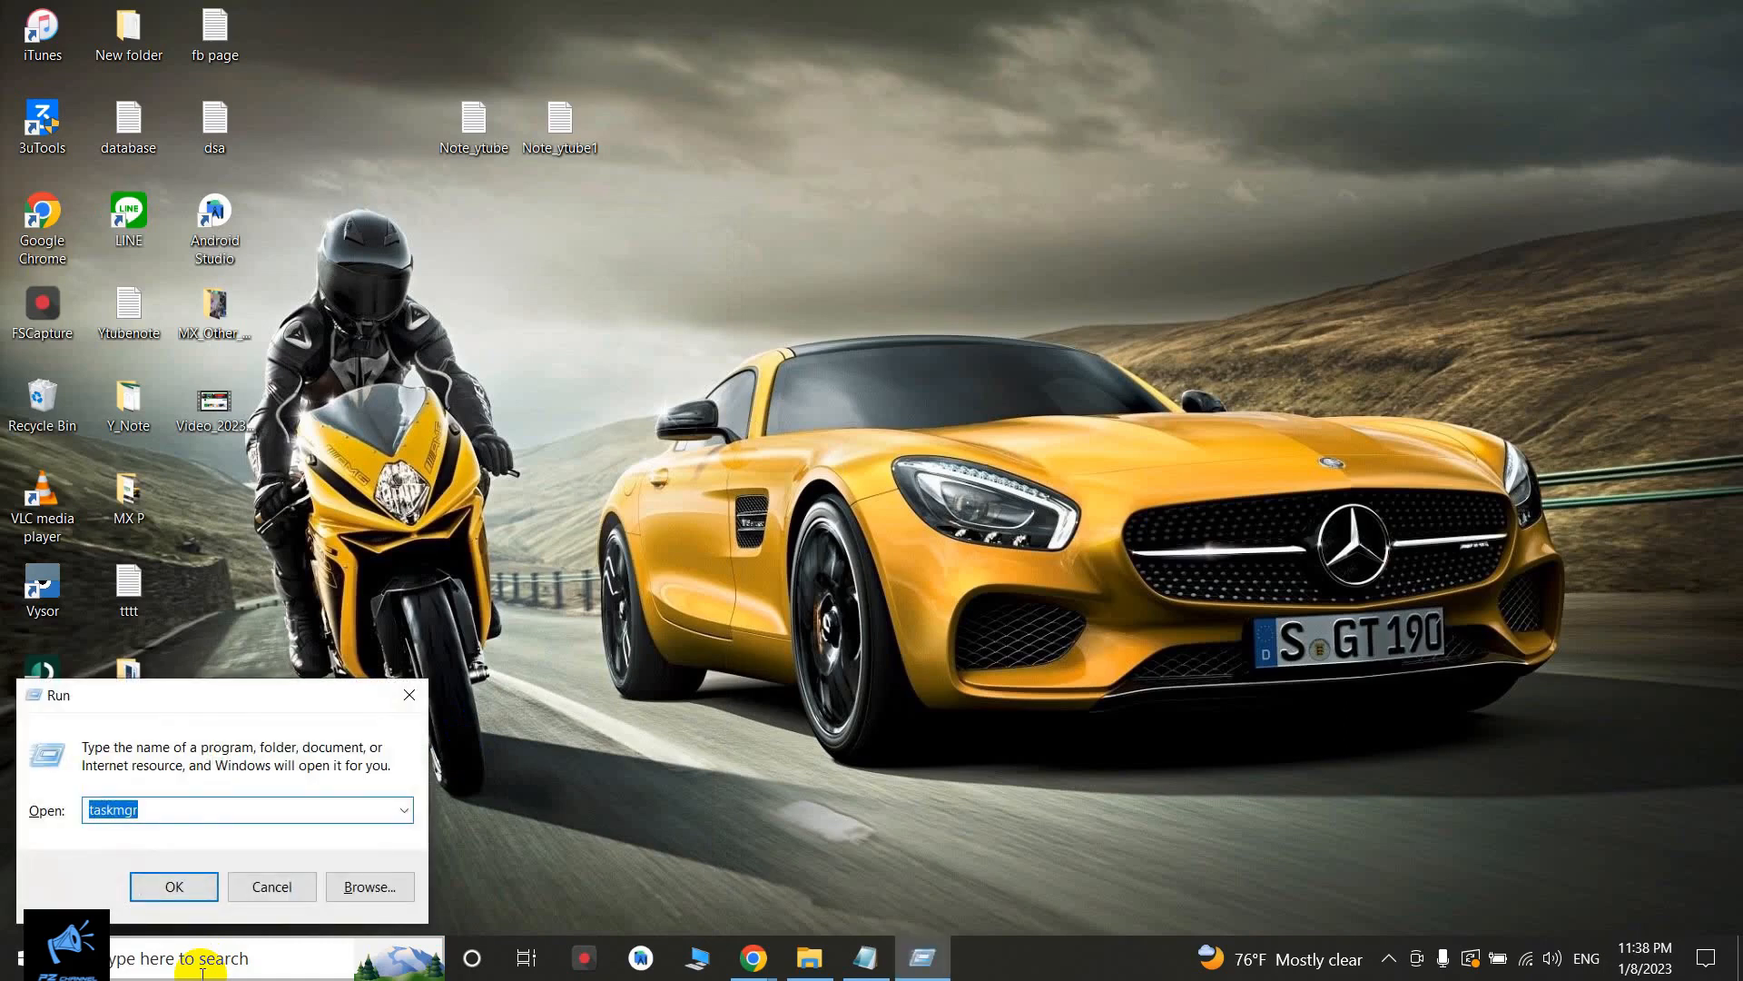
text(se)
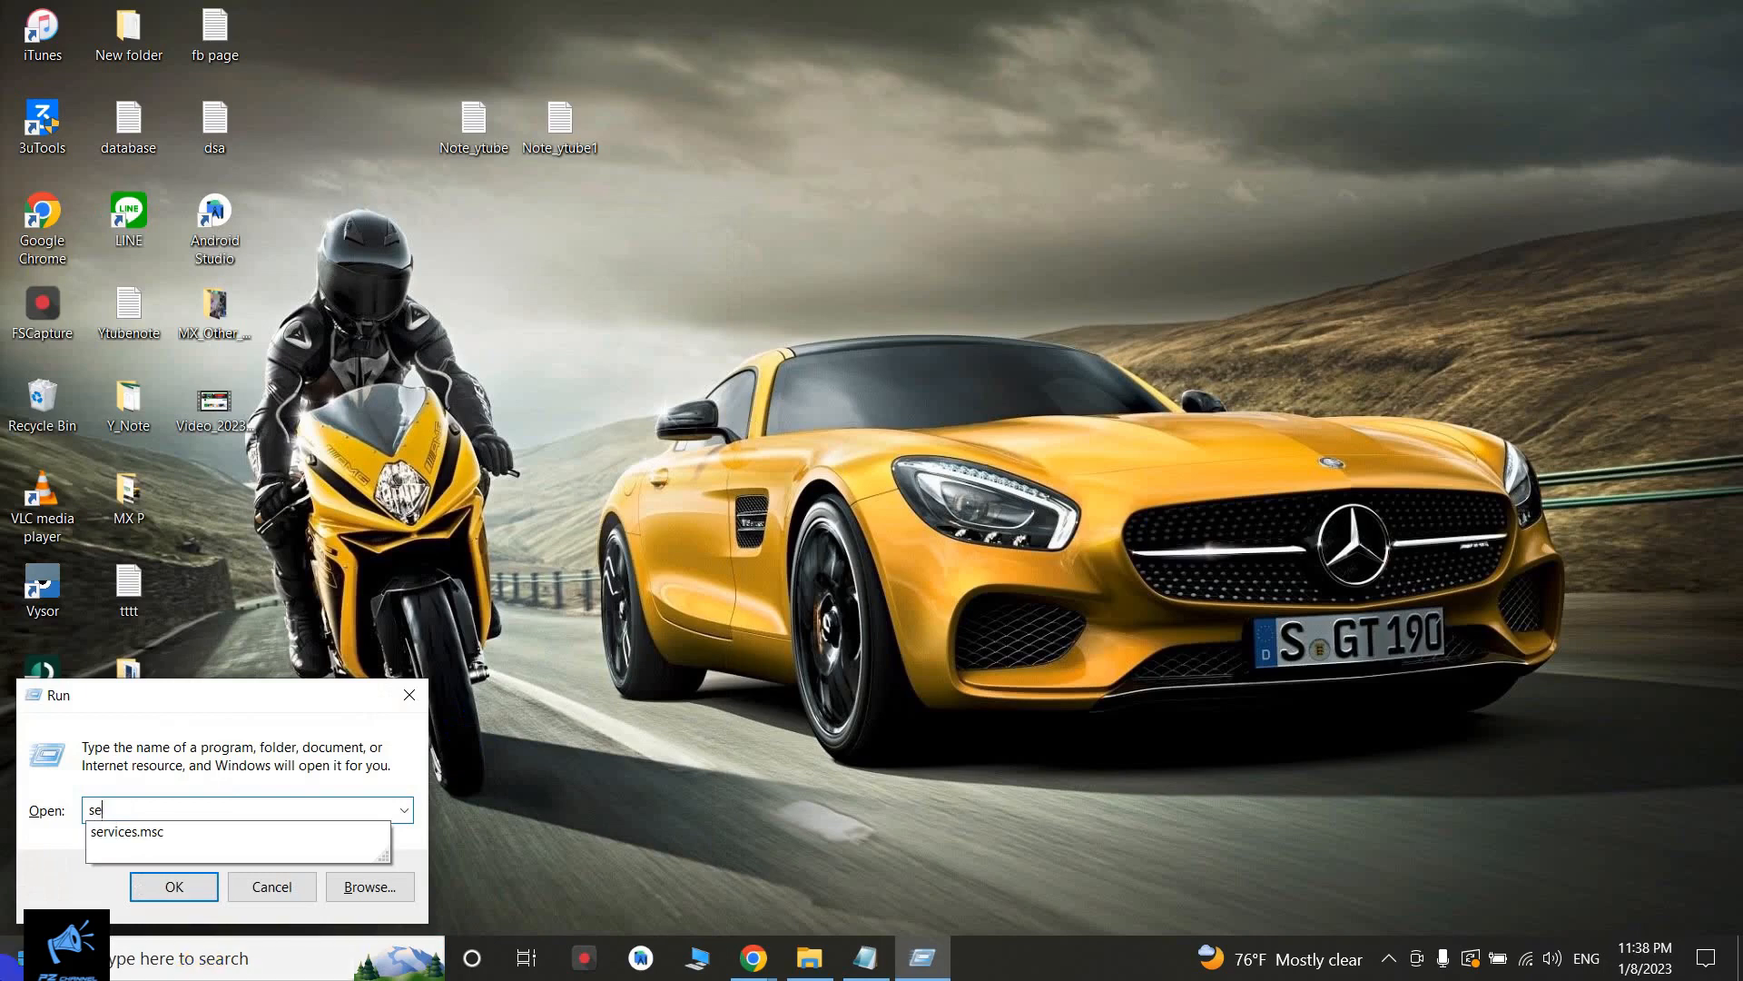
click(179, 840)
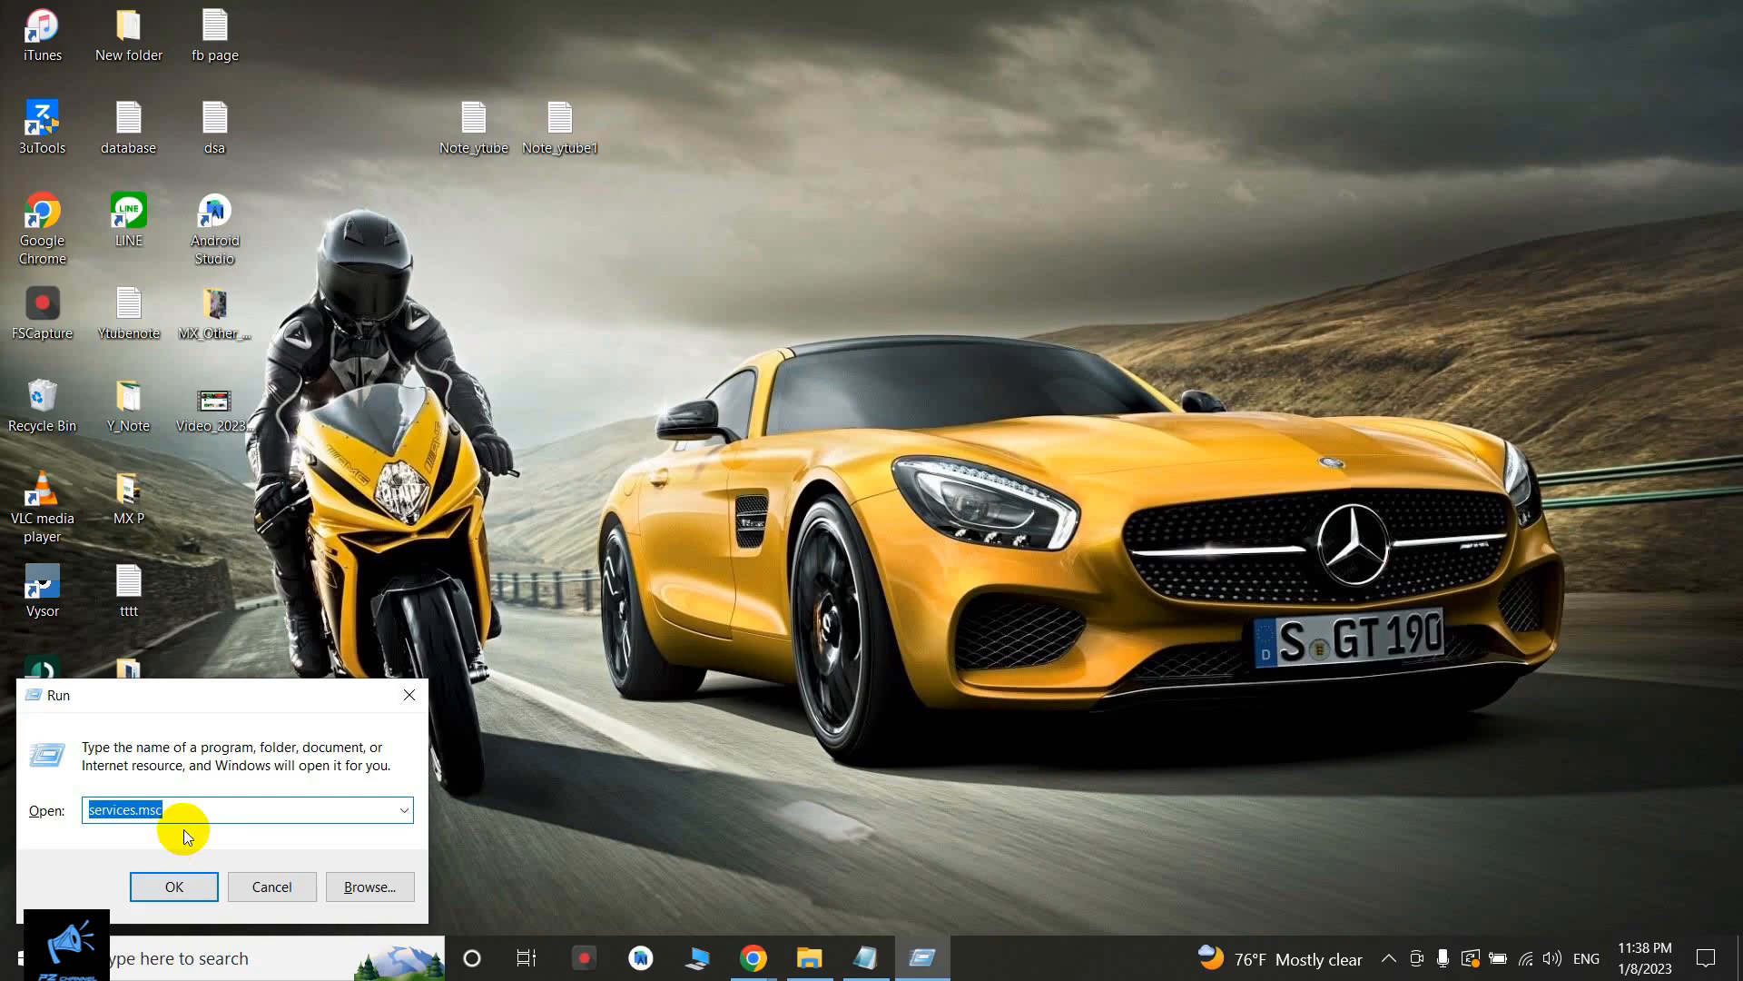
click(187, 888)
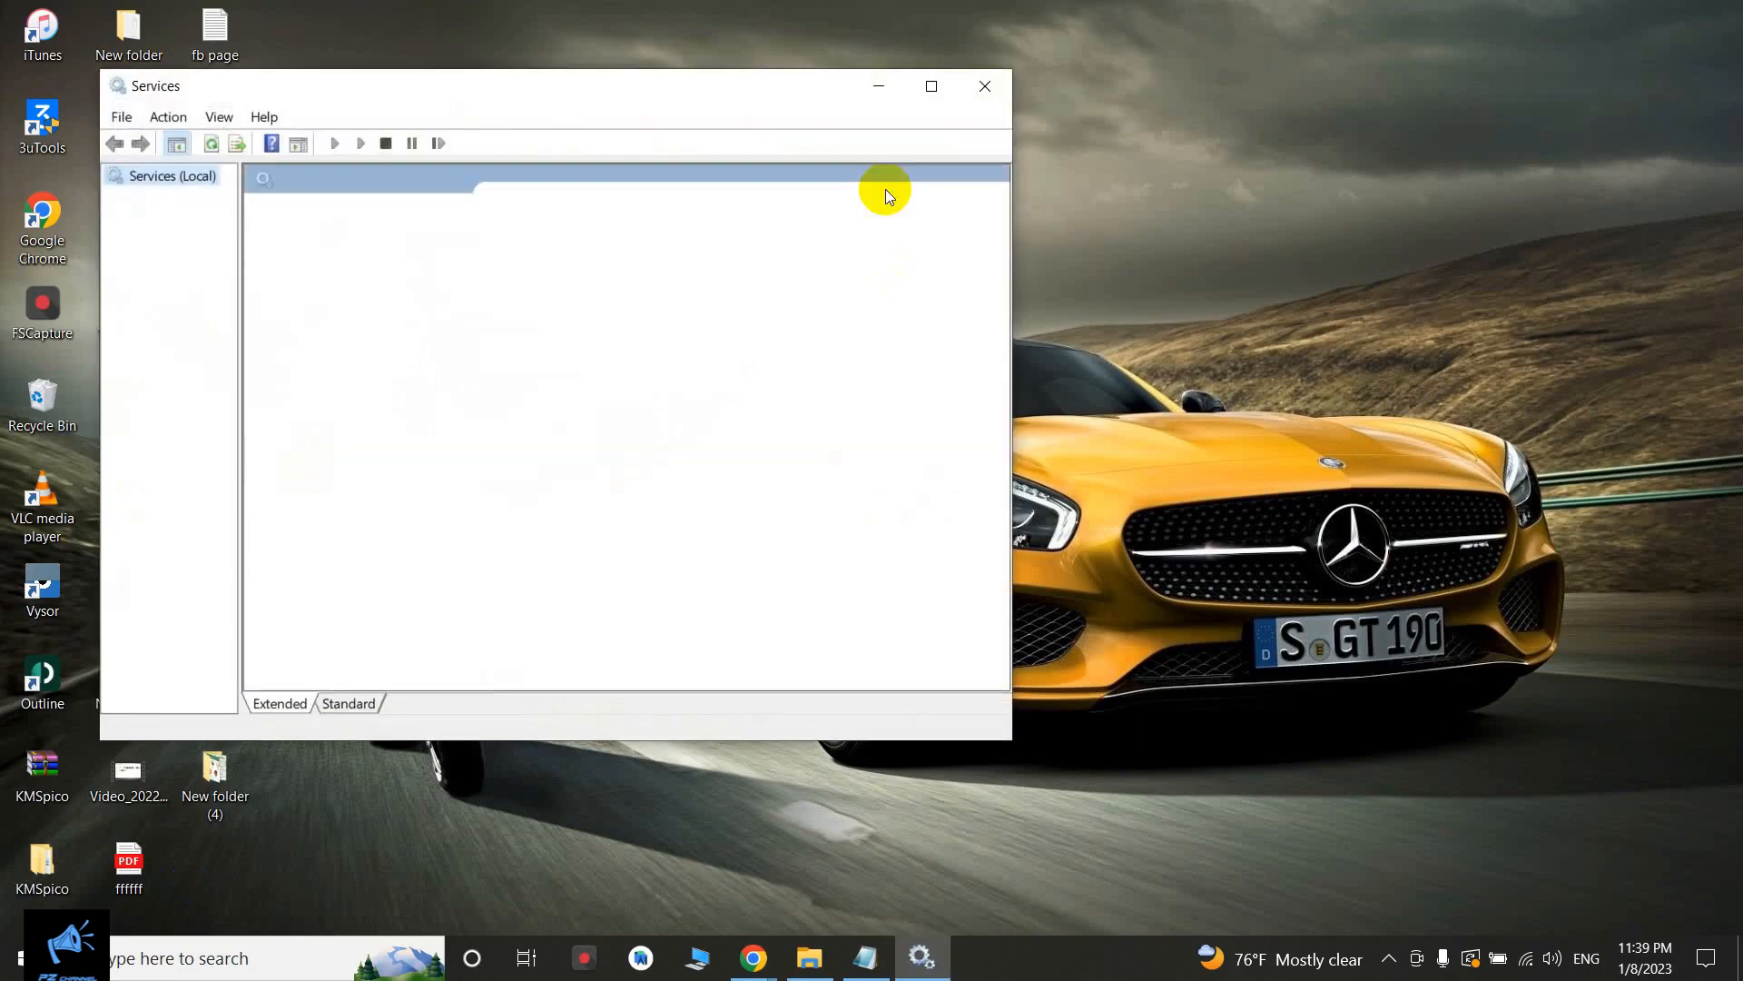
click(931, 87)
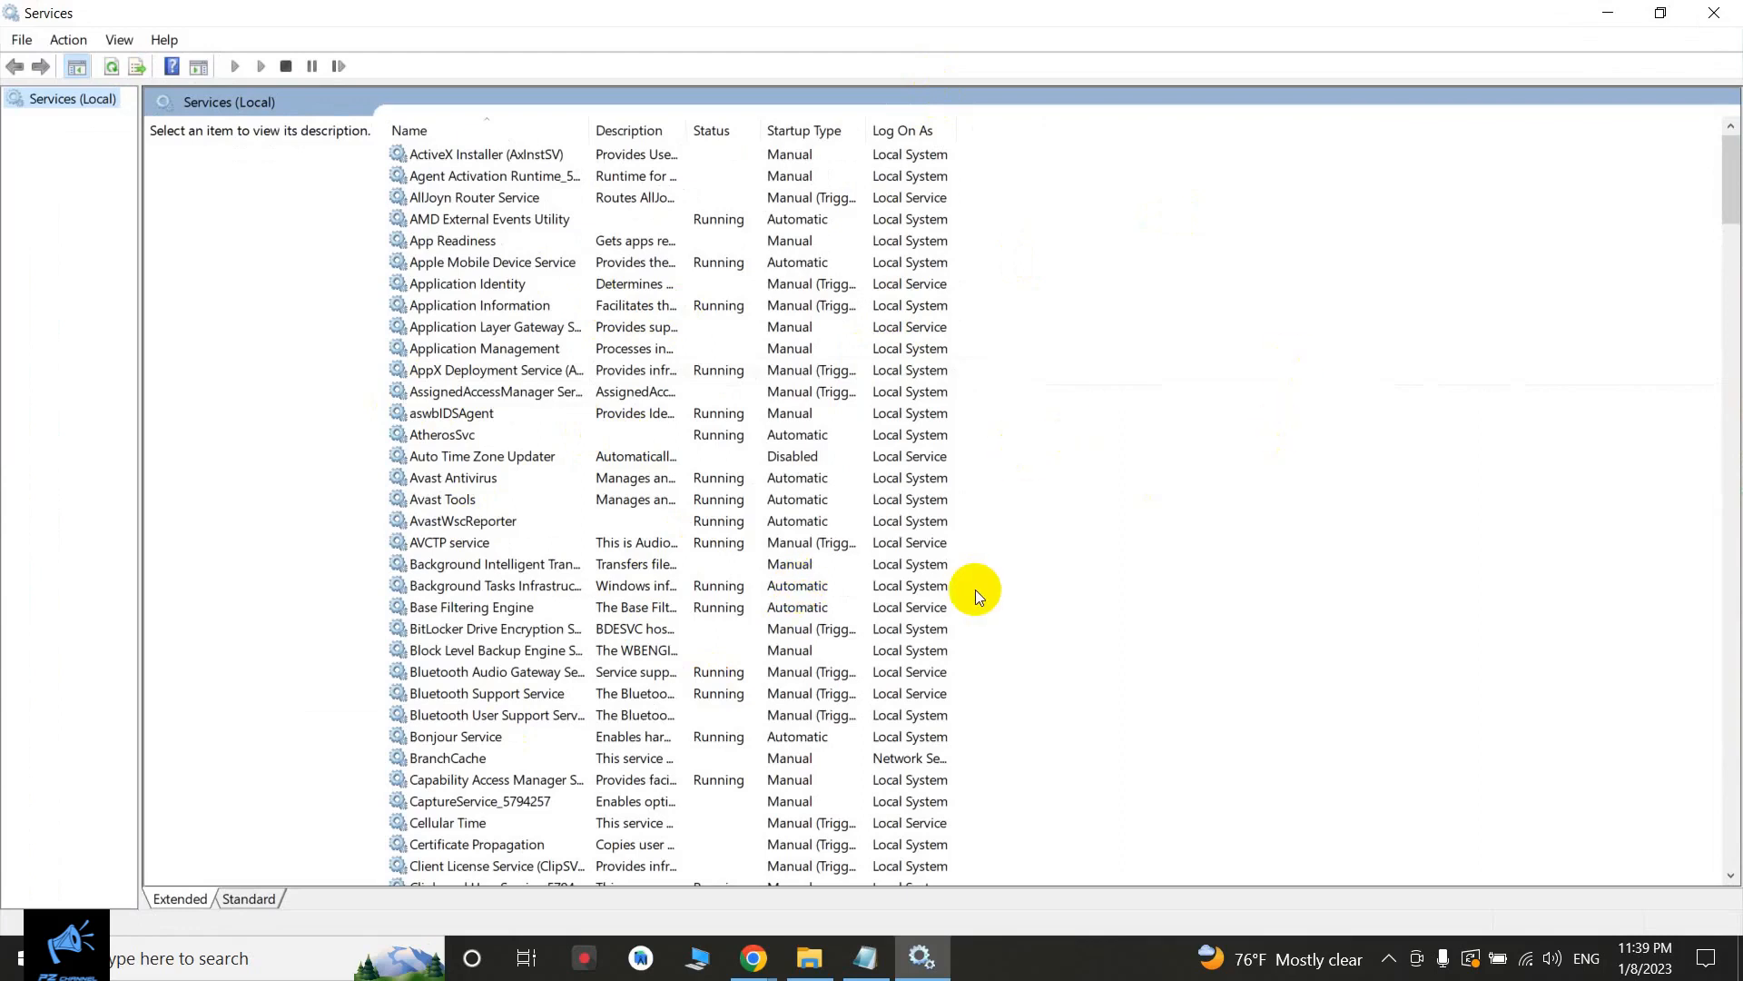
Step: Find the Windows Update service in the list and open its properties
scroll(975, 590, down, 14)
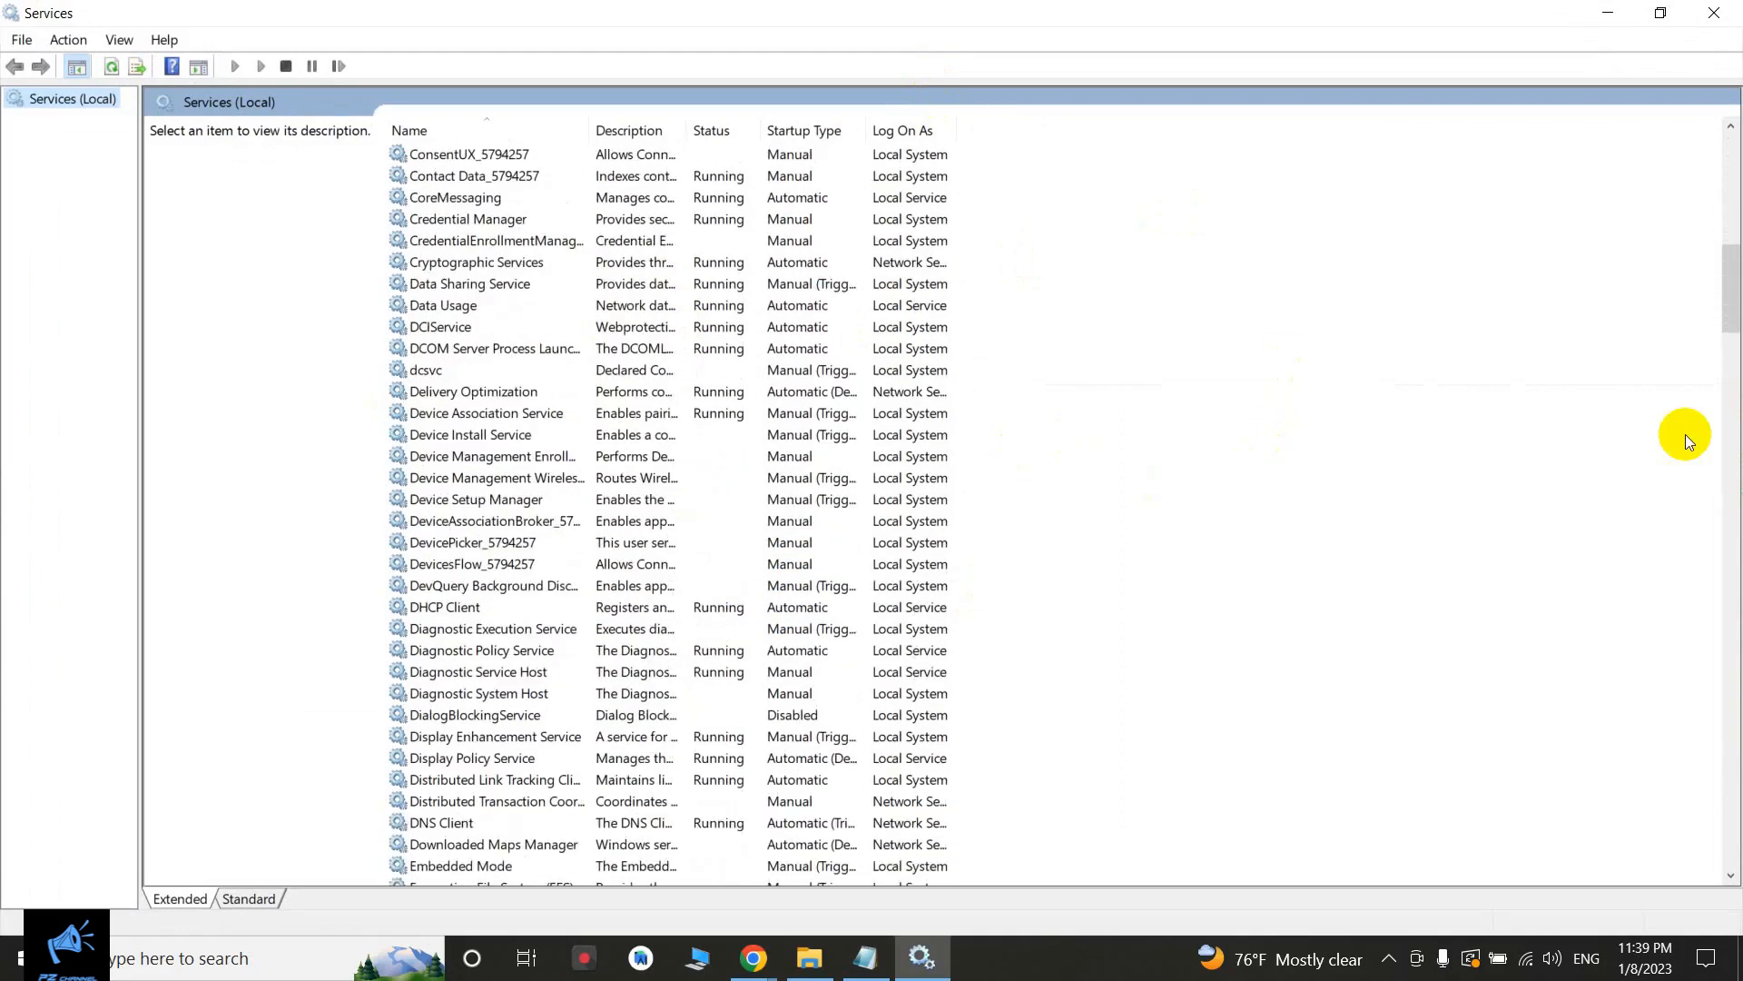
drag(1730, 273, 1694, 750)
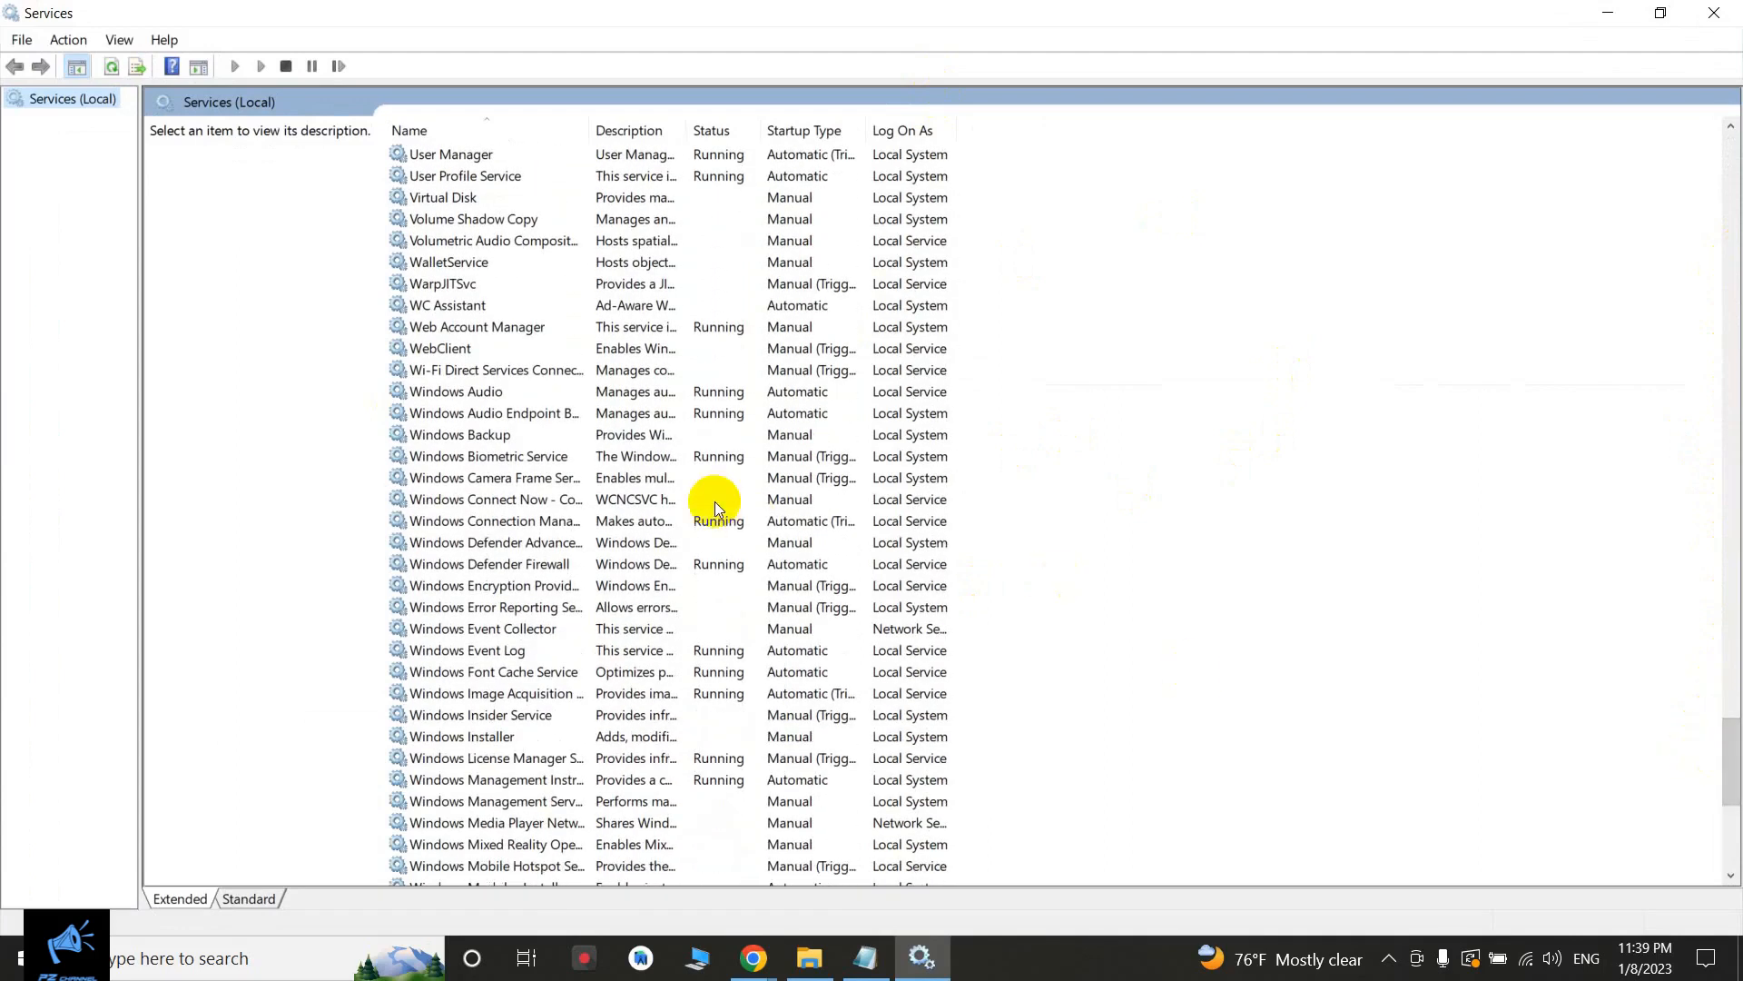
scroll(497, 614, down, 1)
scroll(497, 613, down, 7)
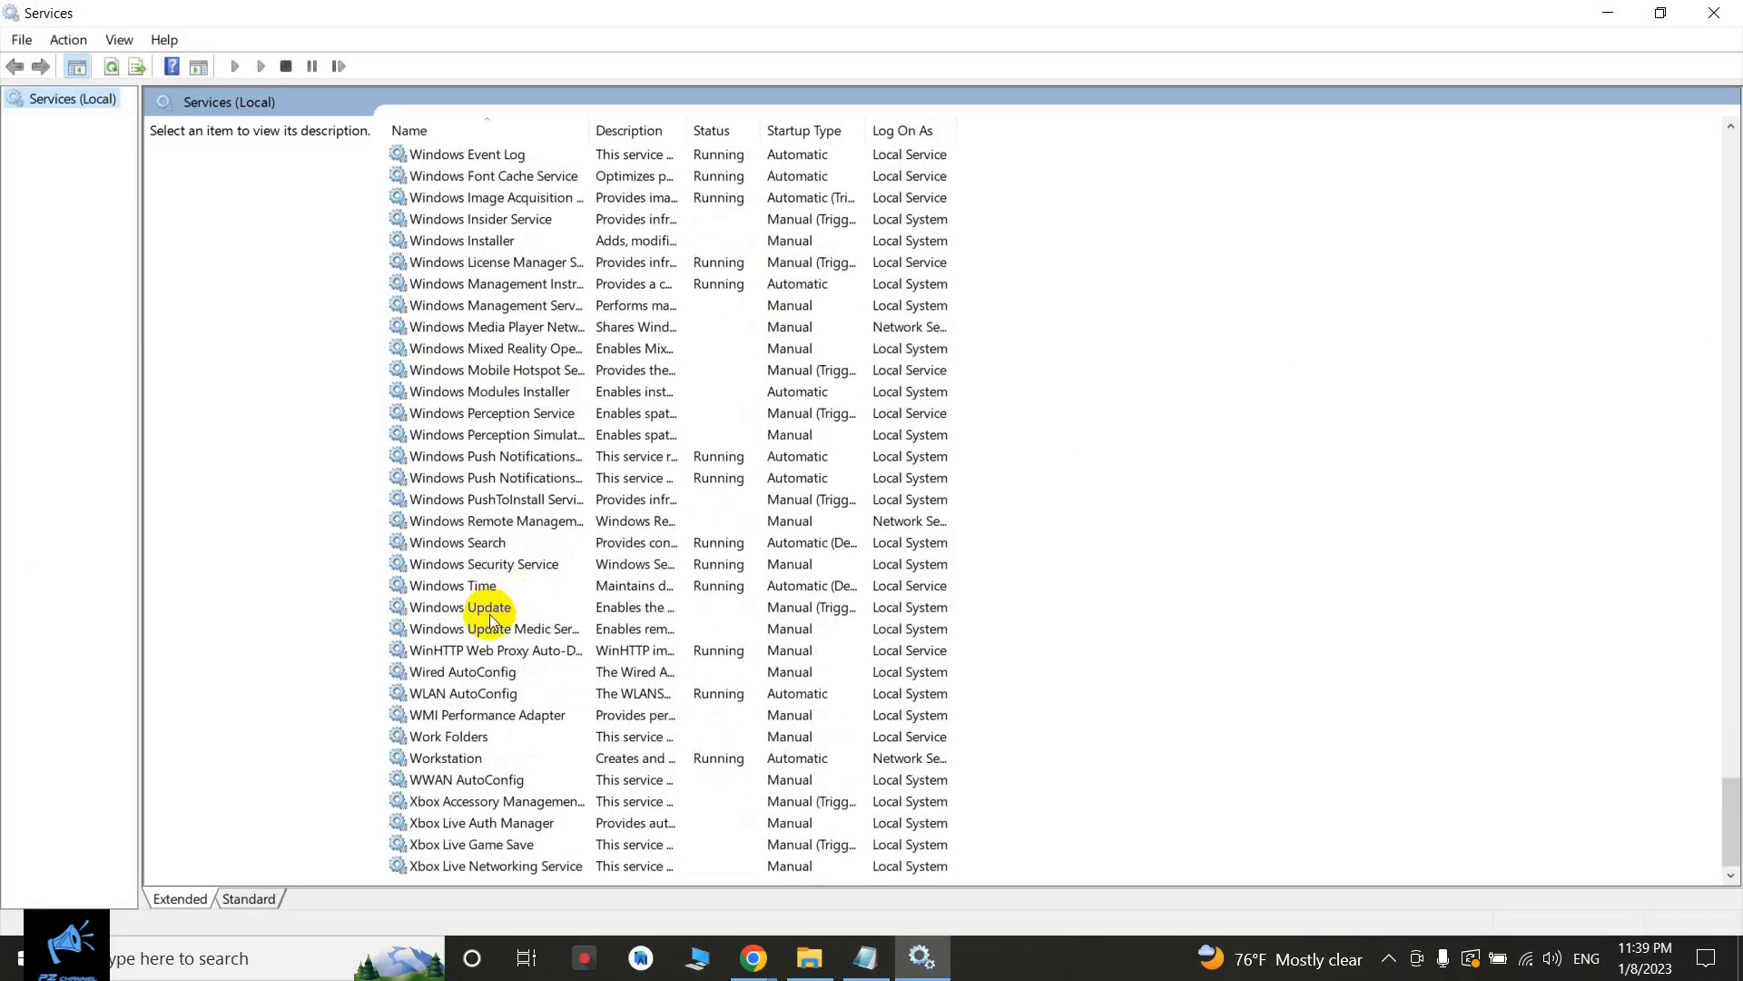
click(493, 616)
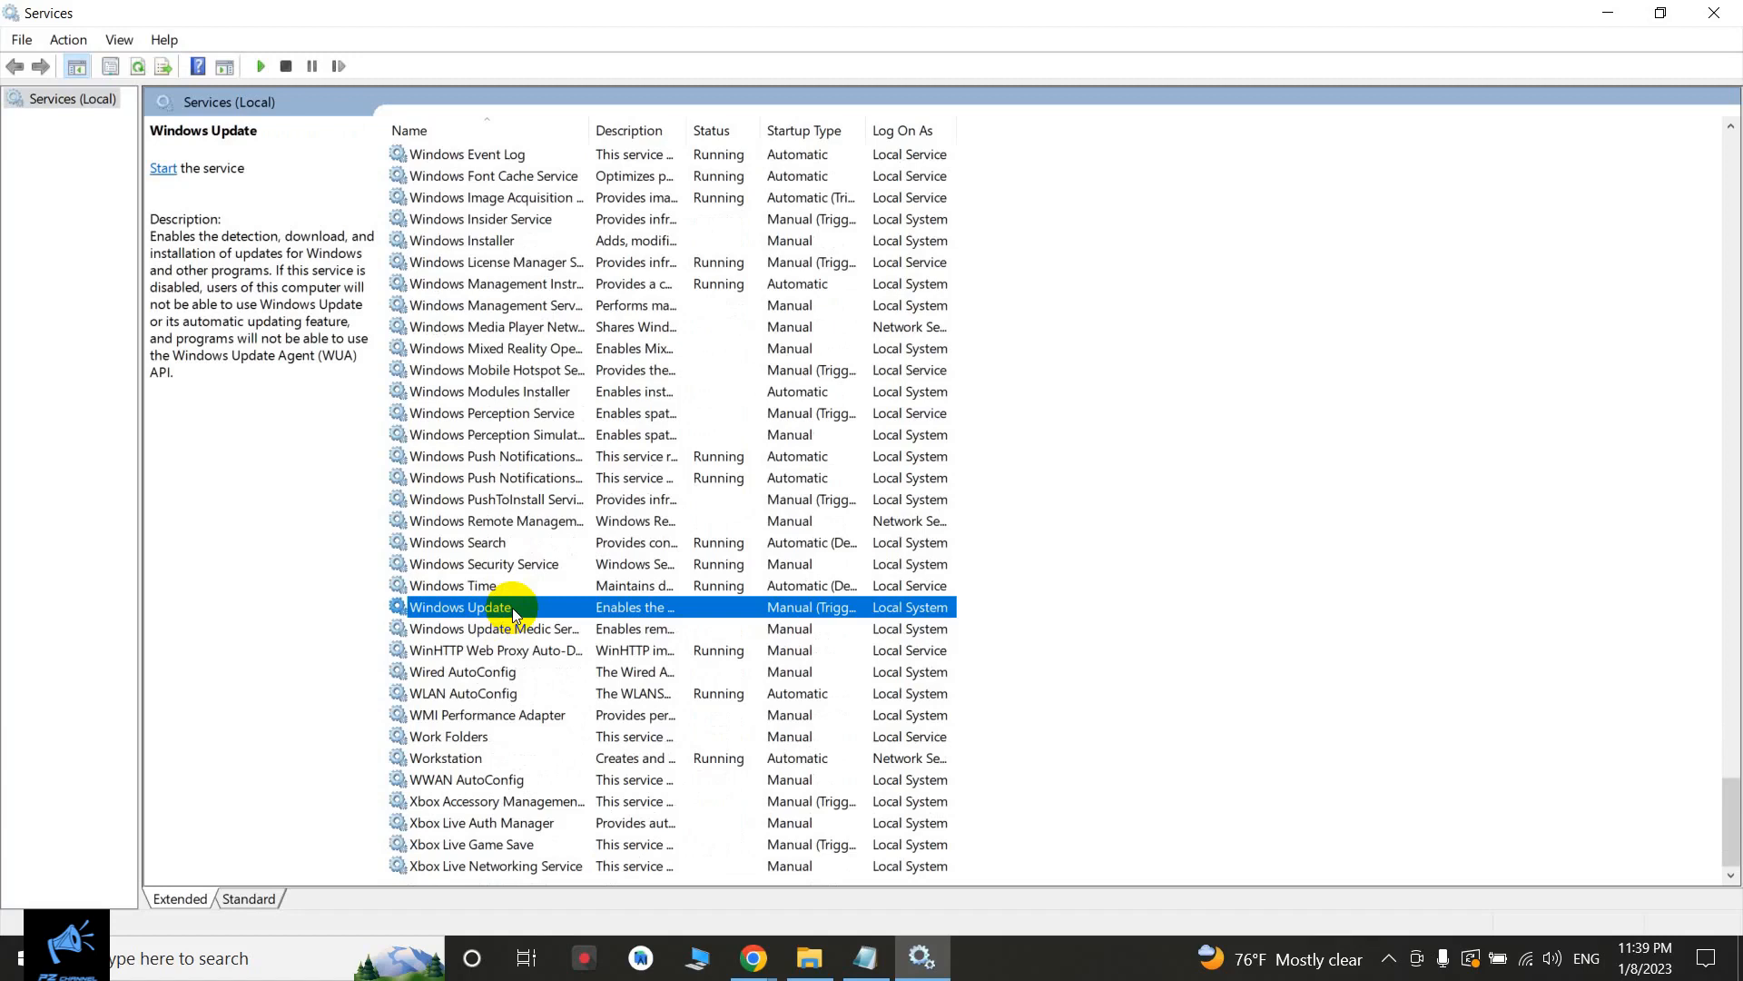
double_click(513, 615)
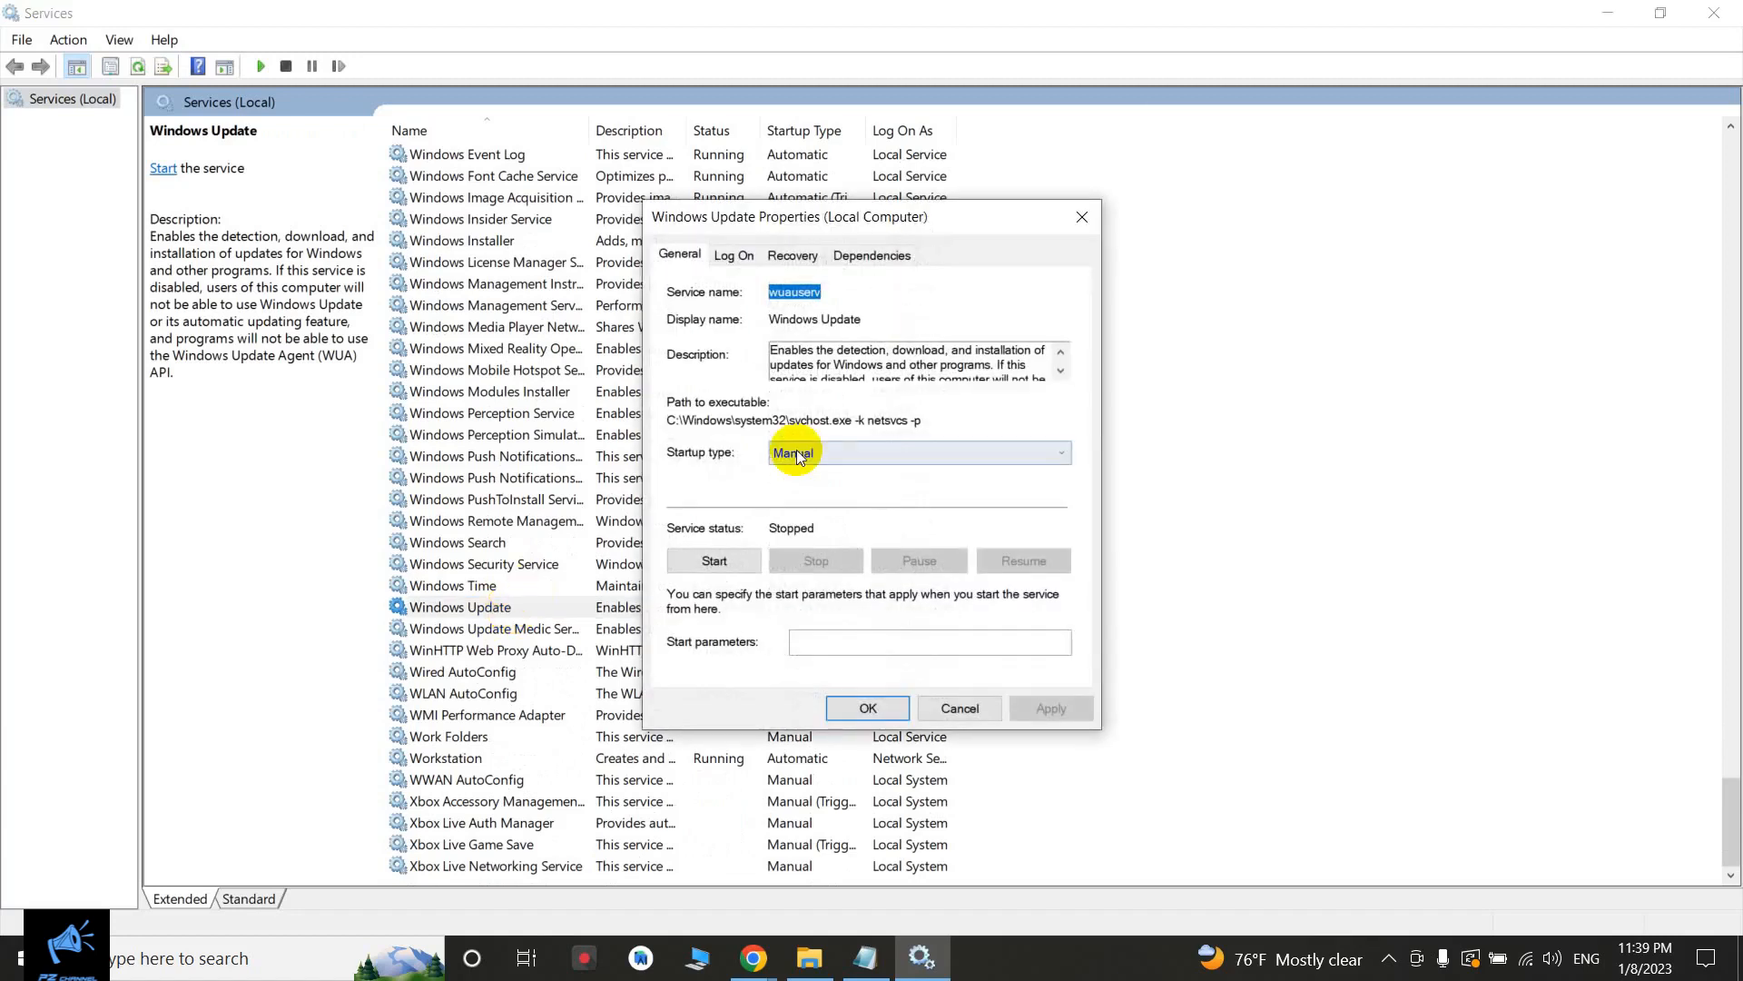
Step: Set the Windows Update startup type to Disabled, apply the change and close the Services console
click(877, 454)
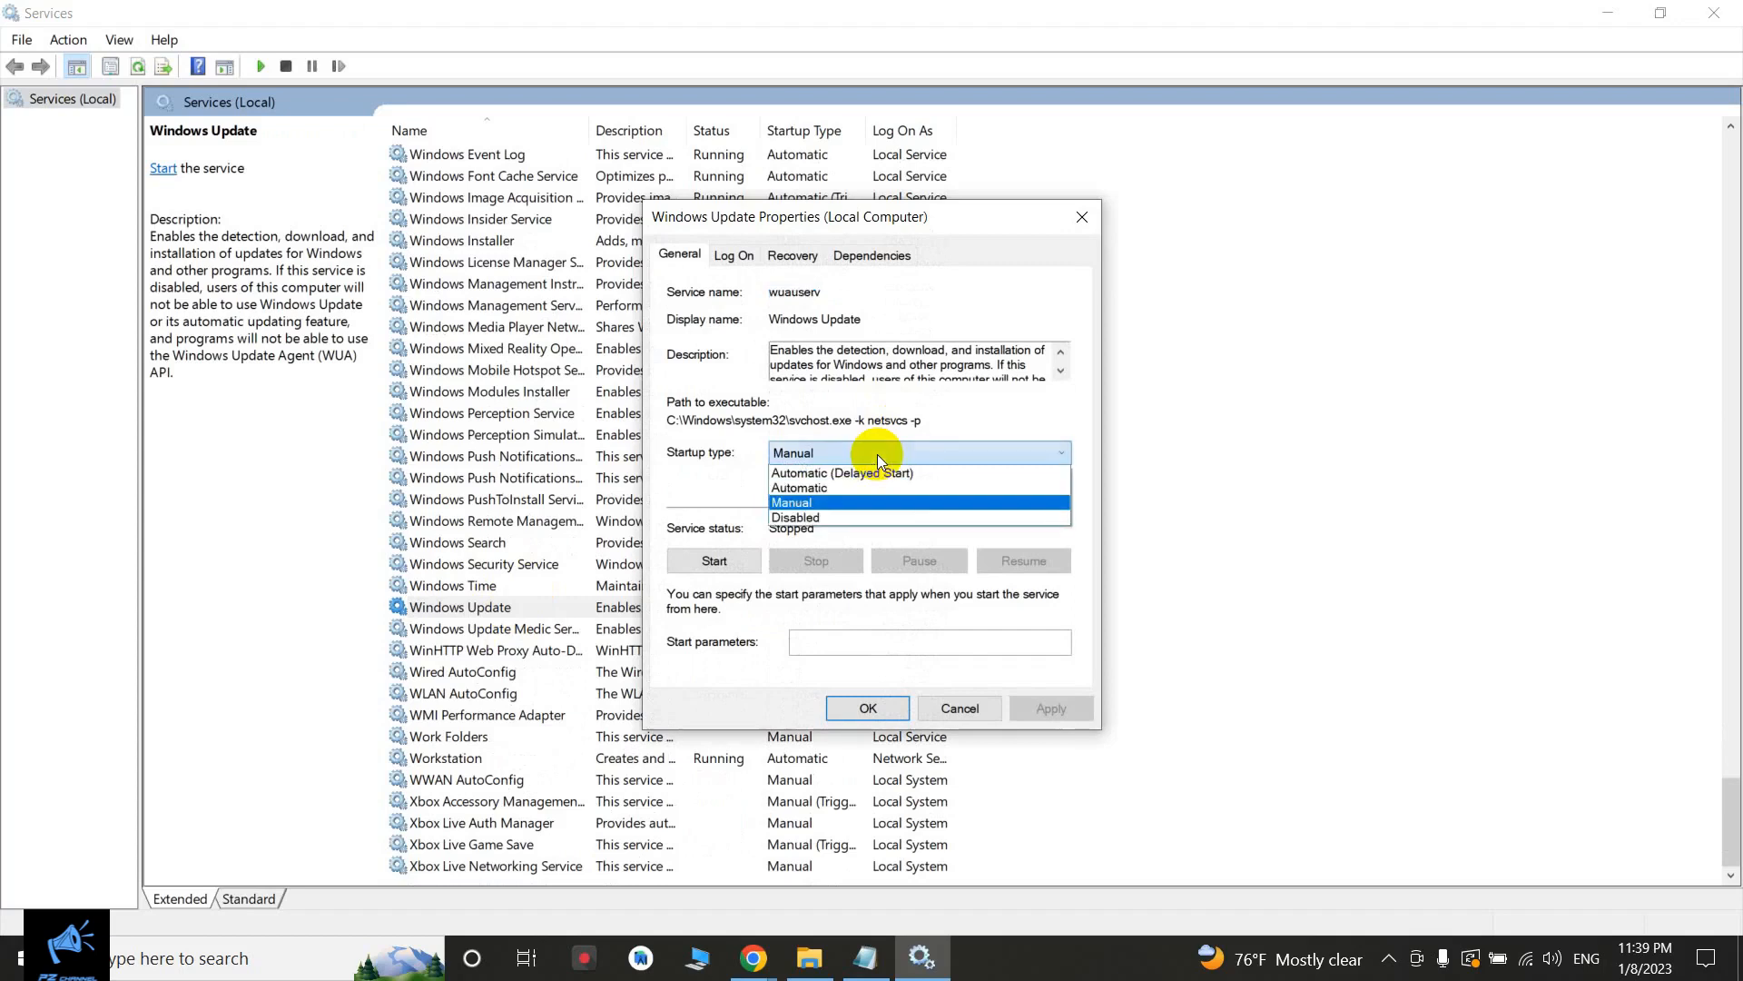
click(809, 518)
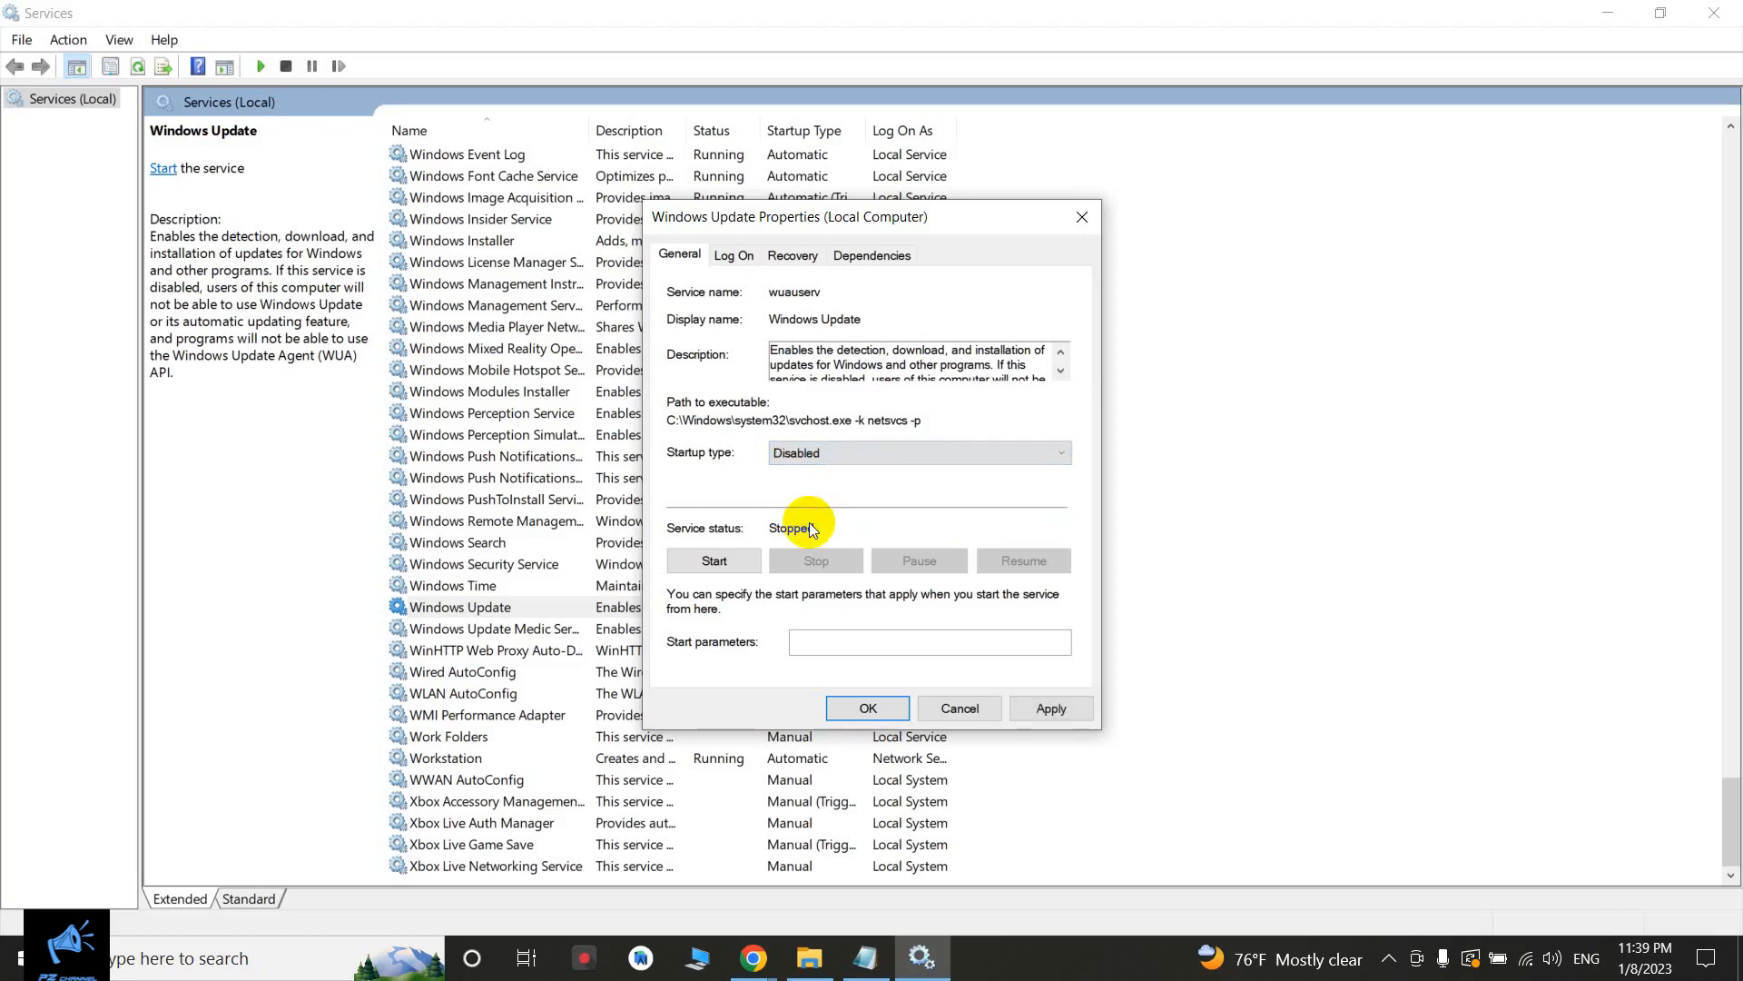
click(1069, 709)
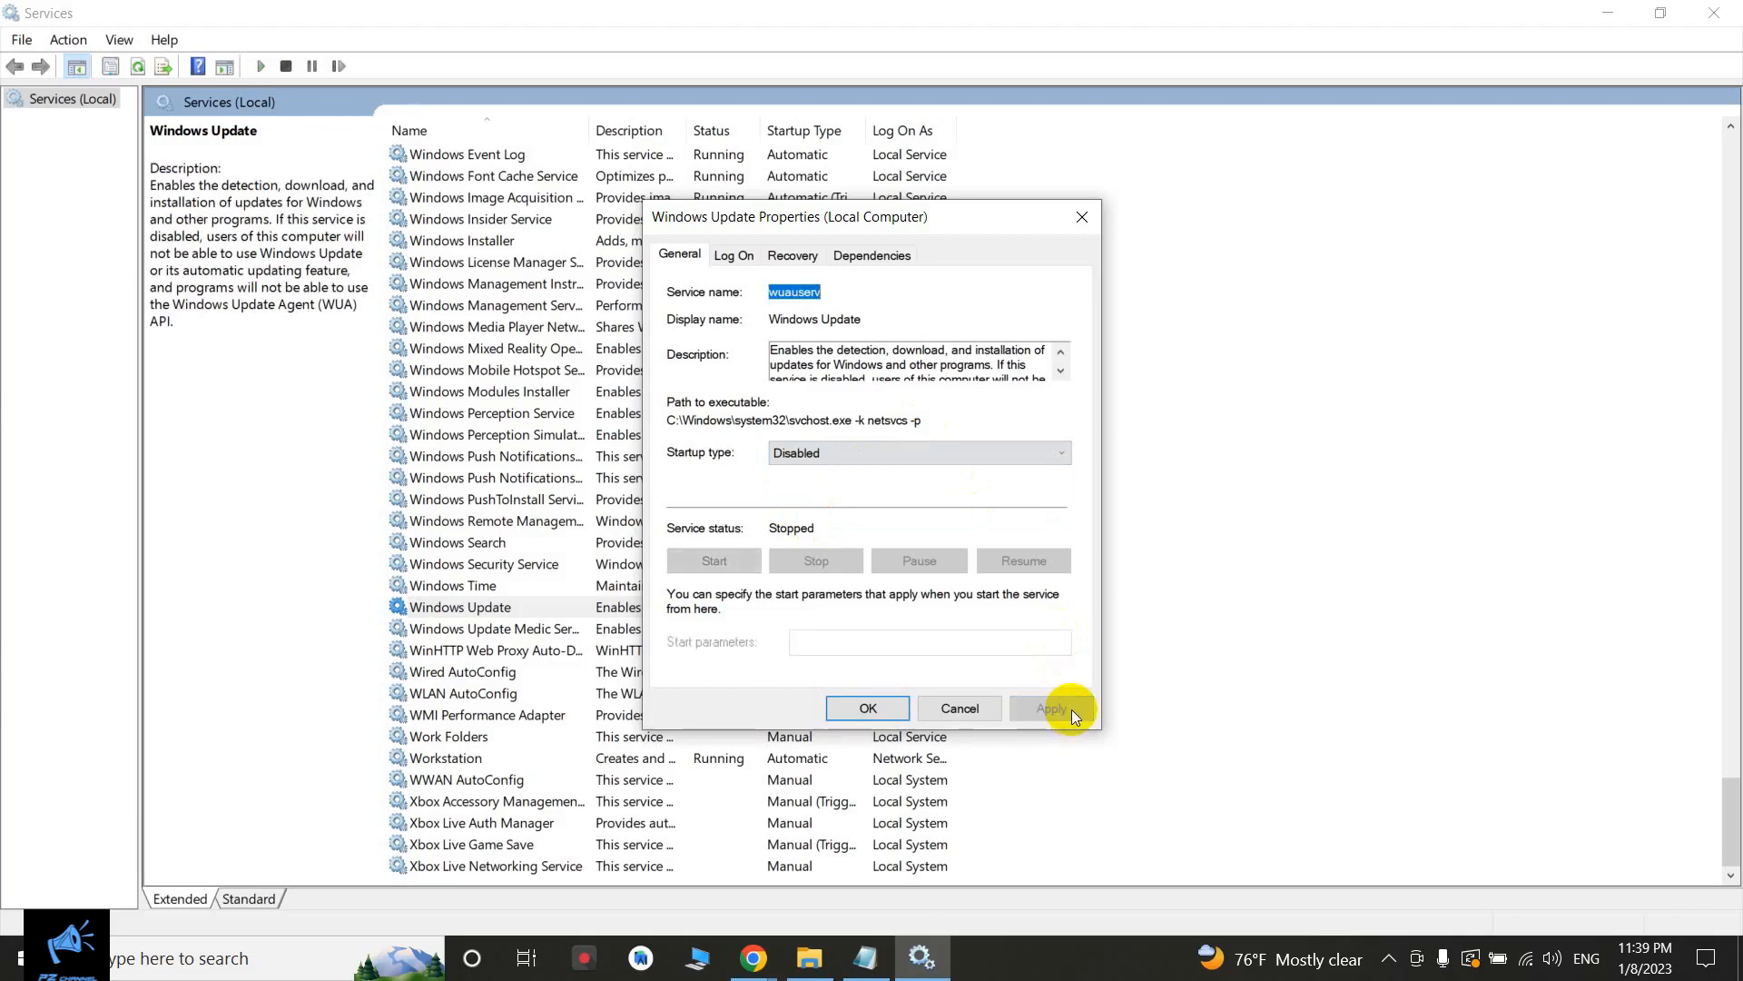
click(870, 708)
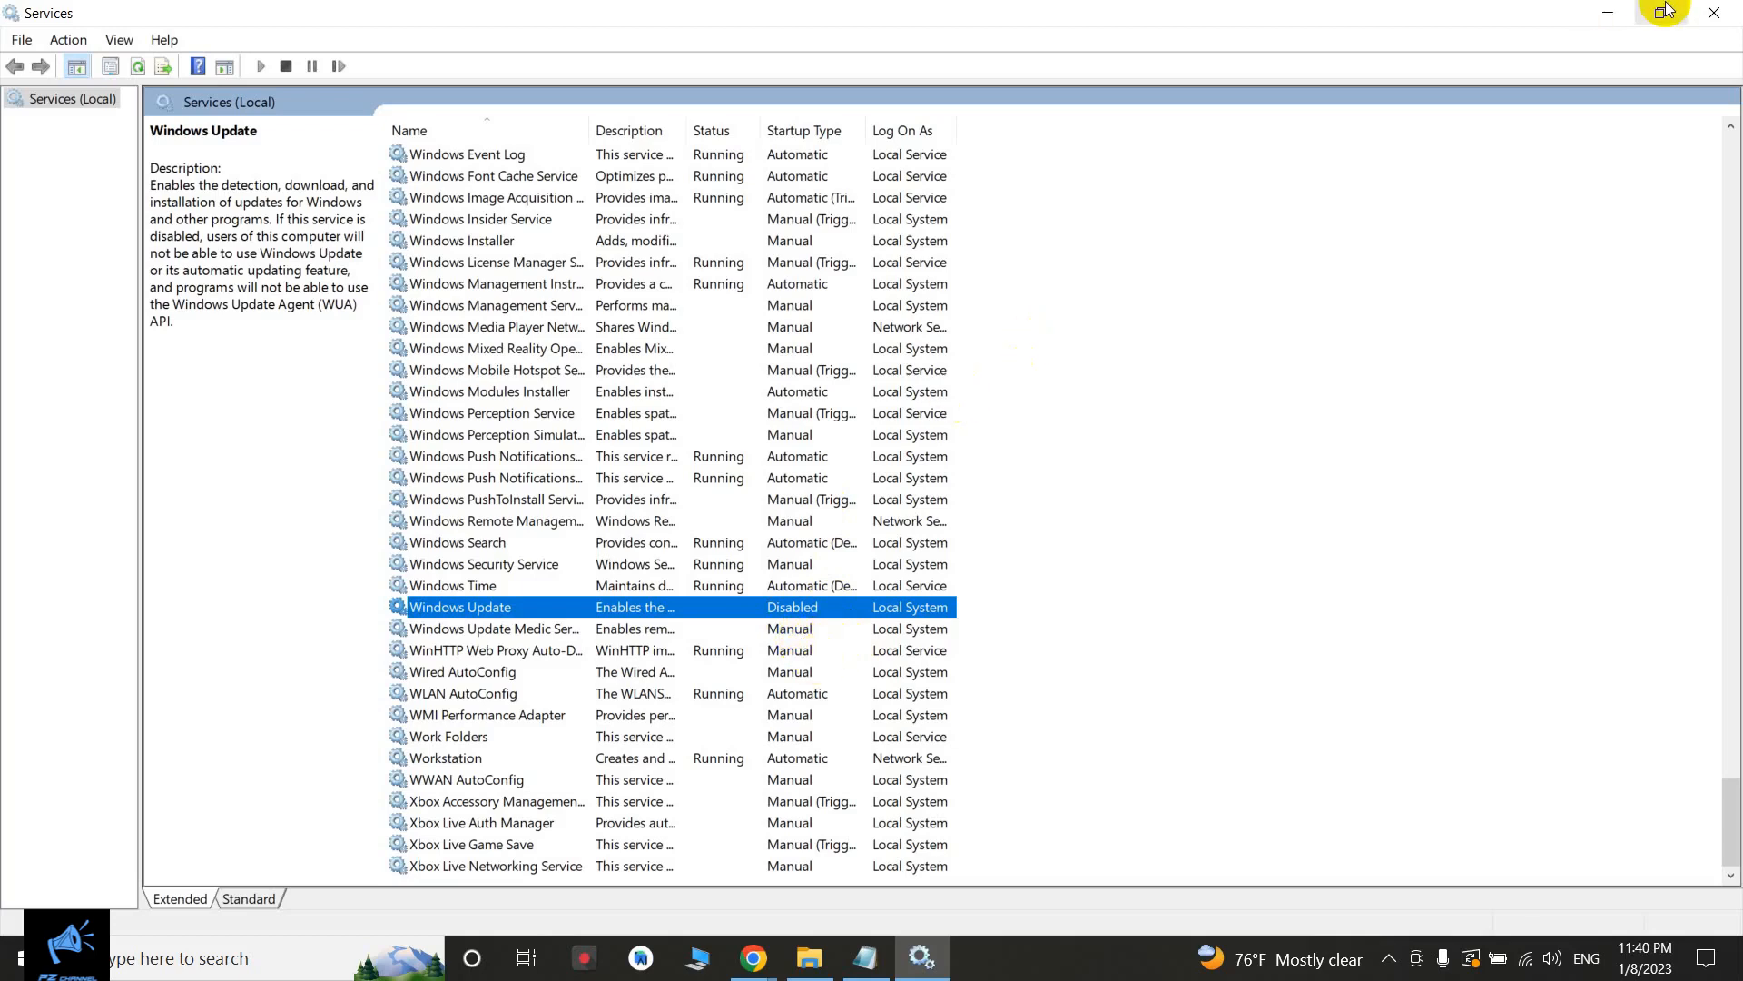
click(1725, 12)
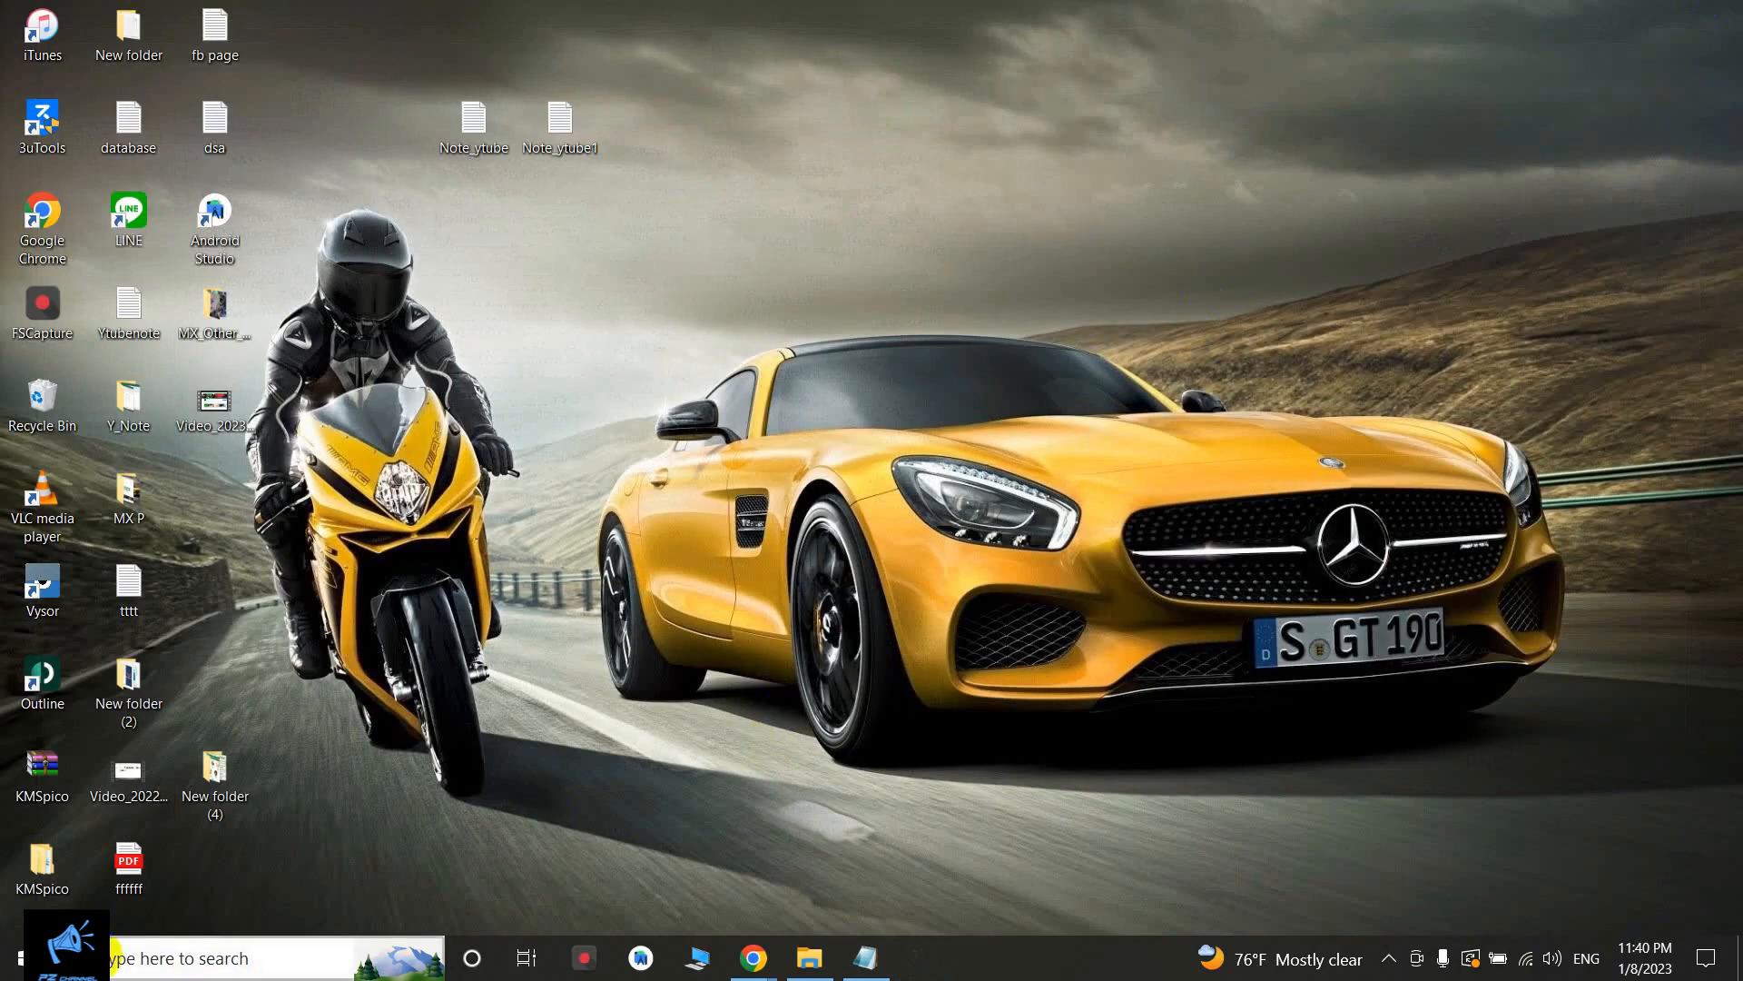
Step: Search Windows for "con", open Control Panel from the results and maximize its window
click(119, 961)
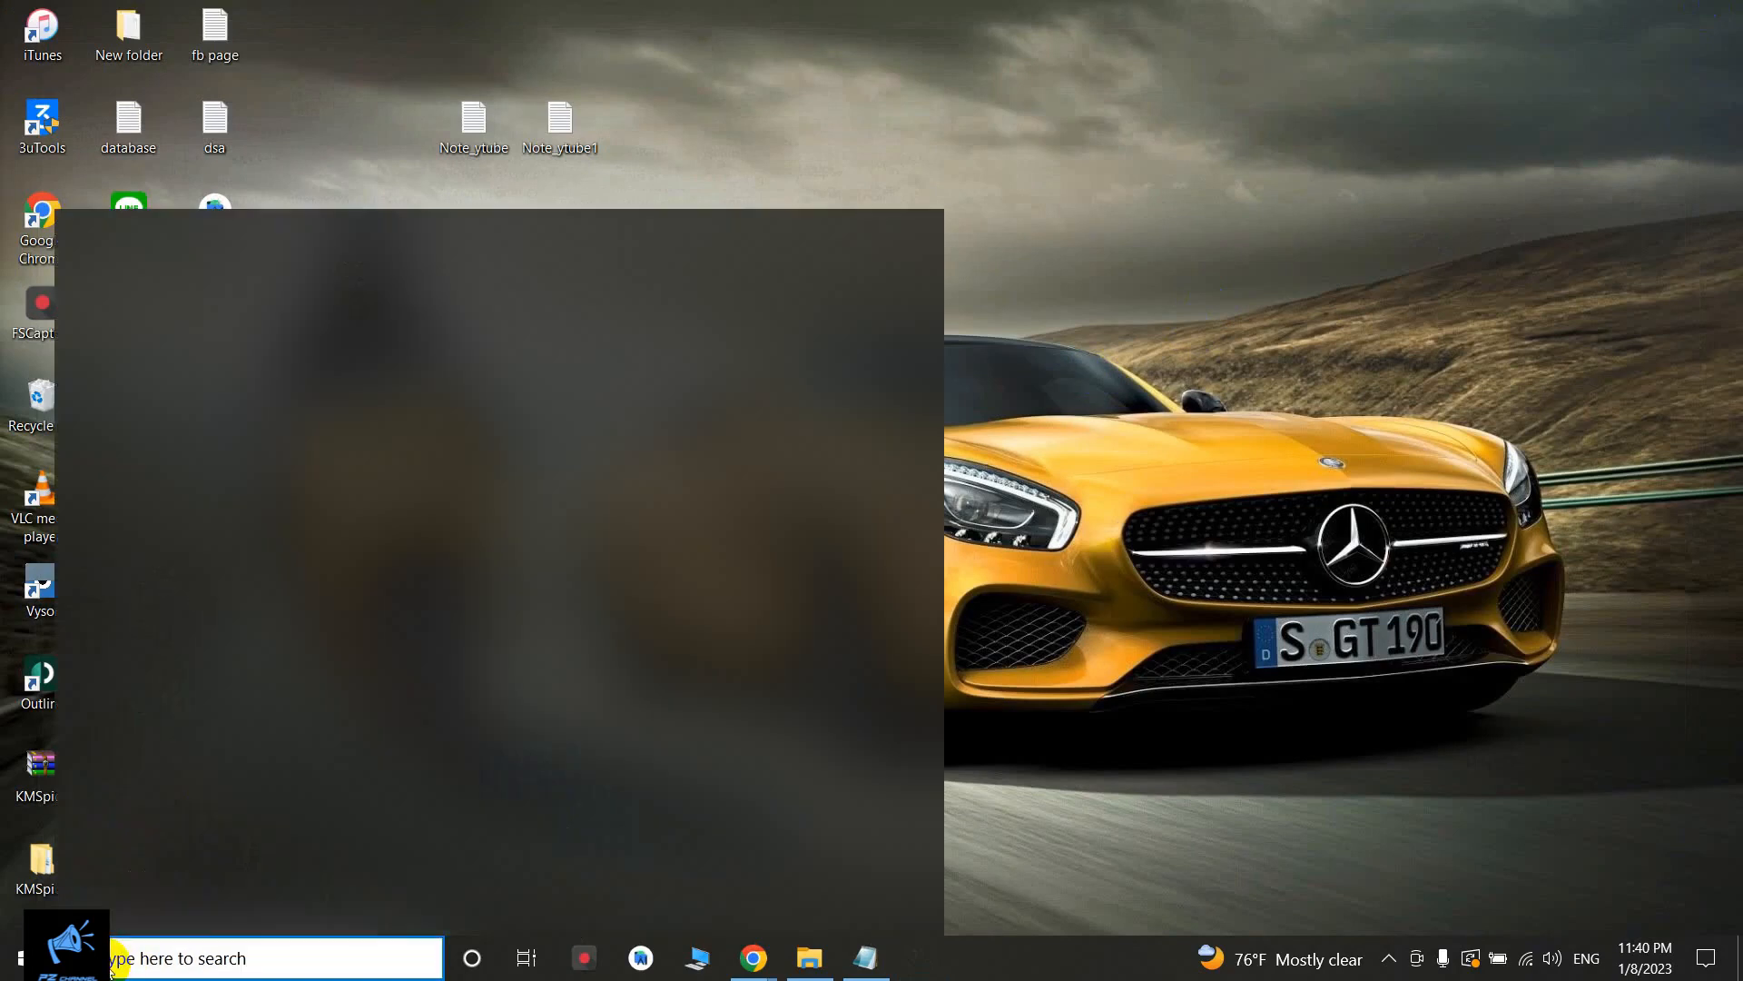
text(con)
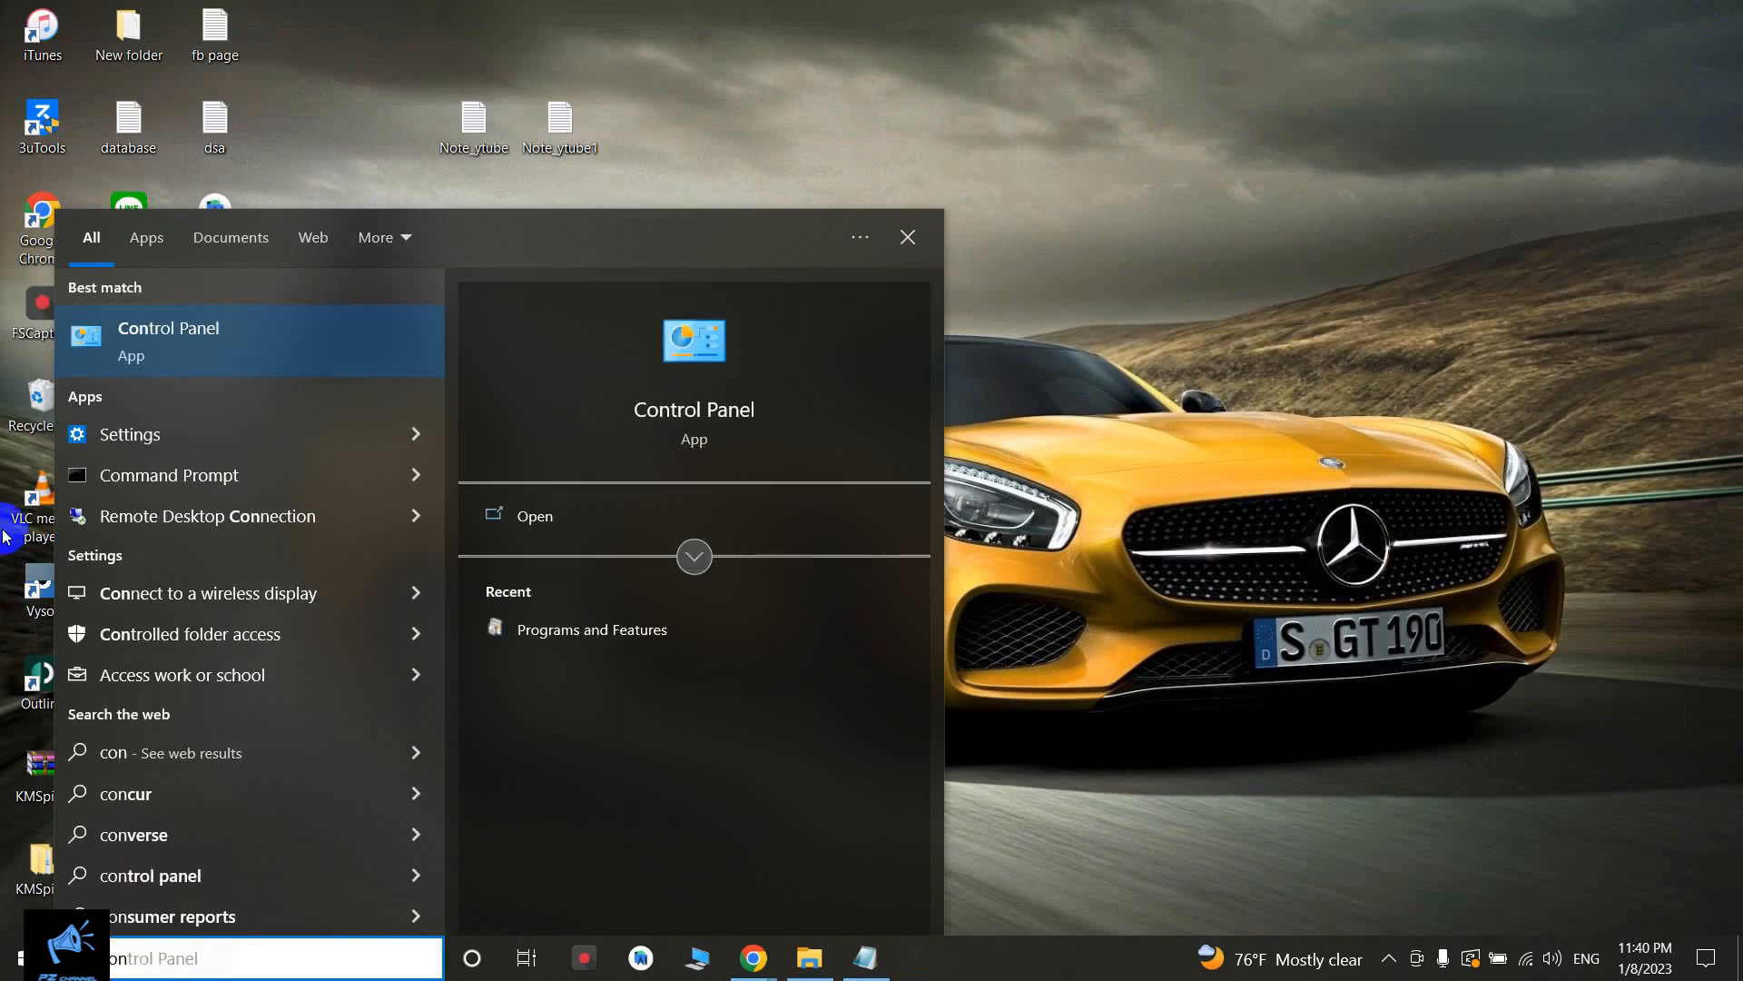
click(127, 356)
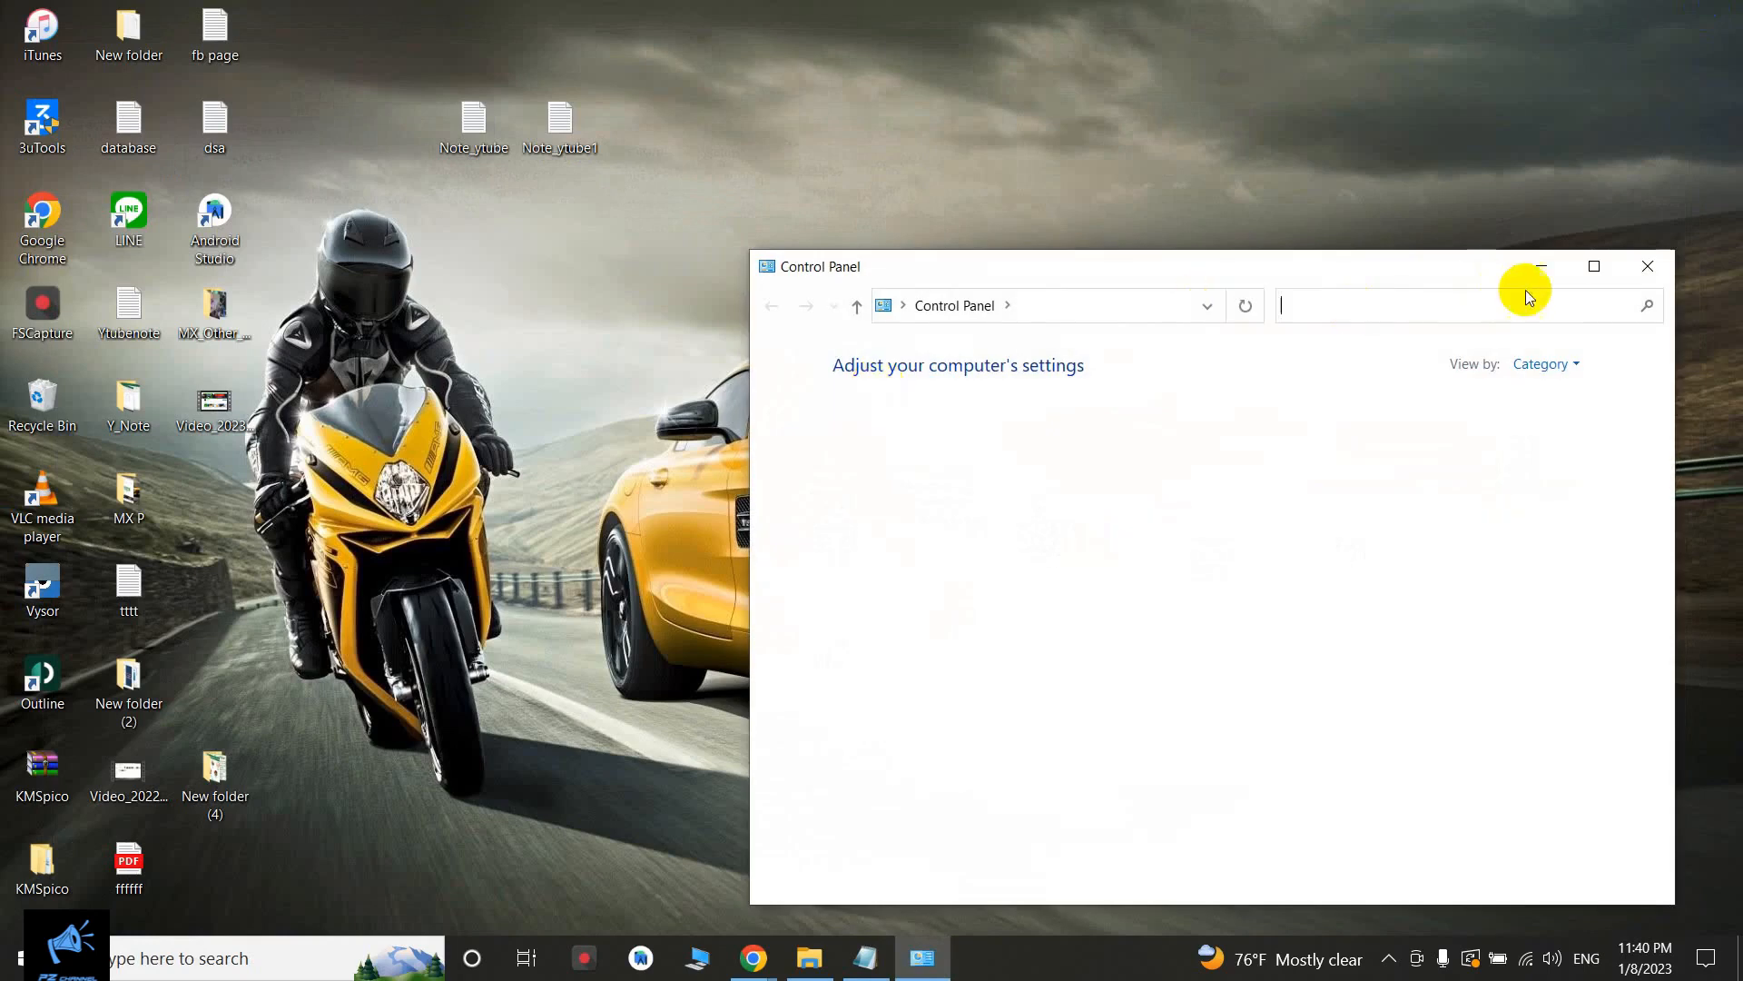
click(1595, 267)
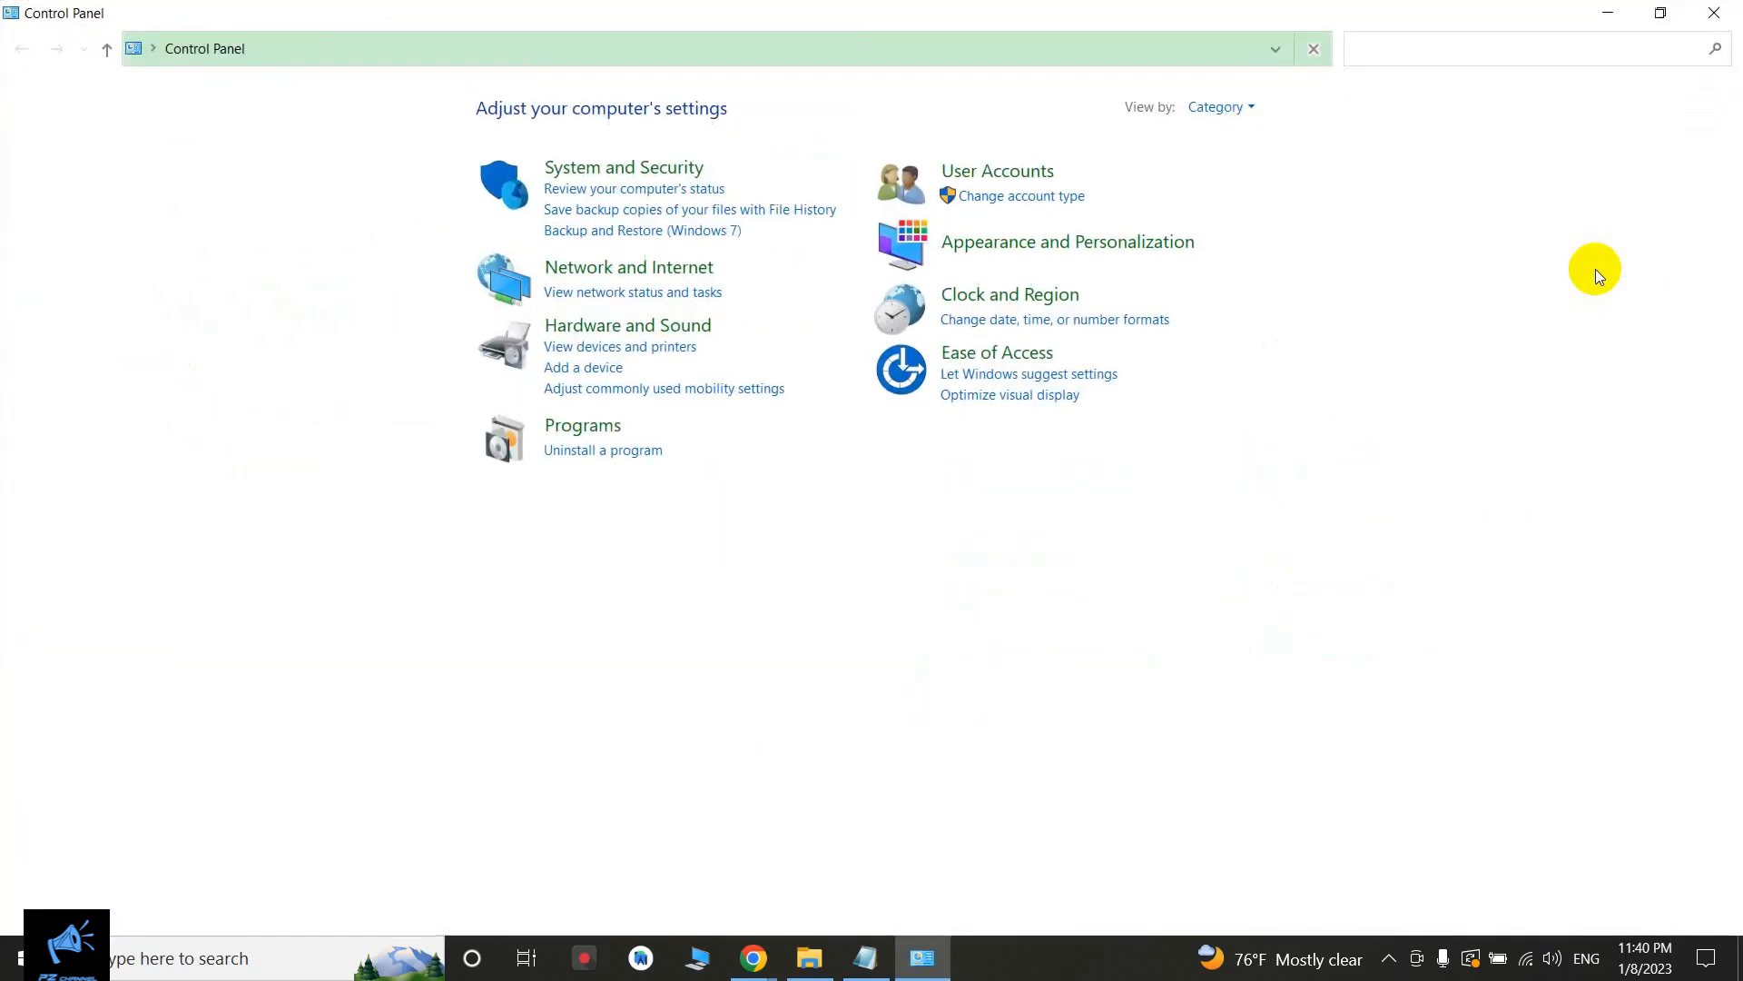
click(1232, 116)
click(1240, 164)
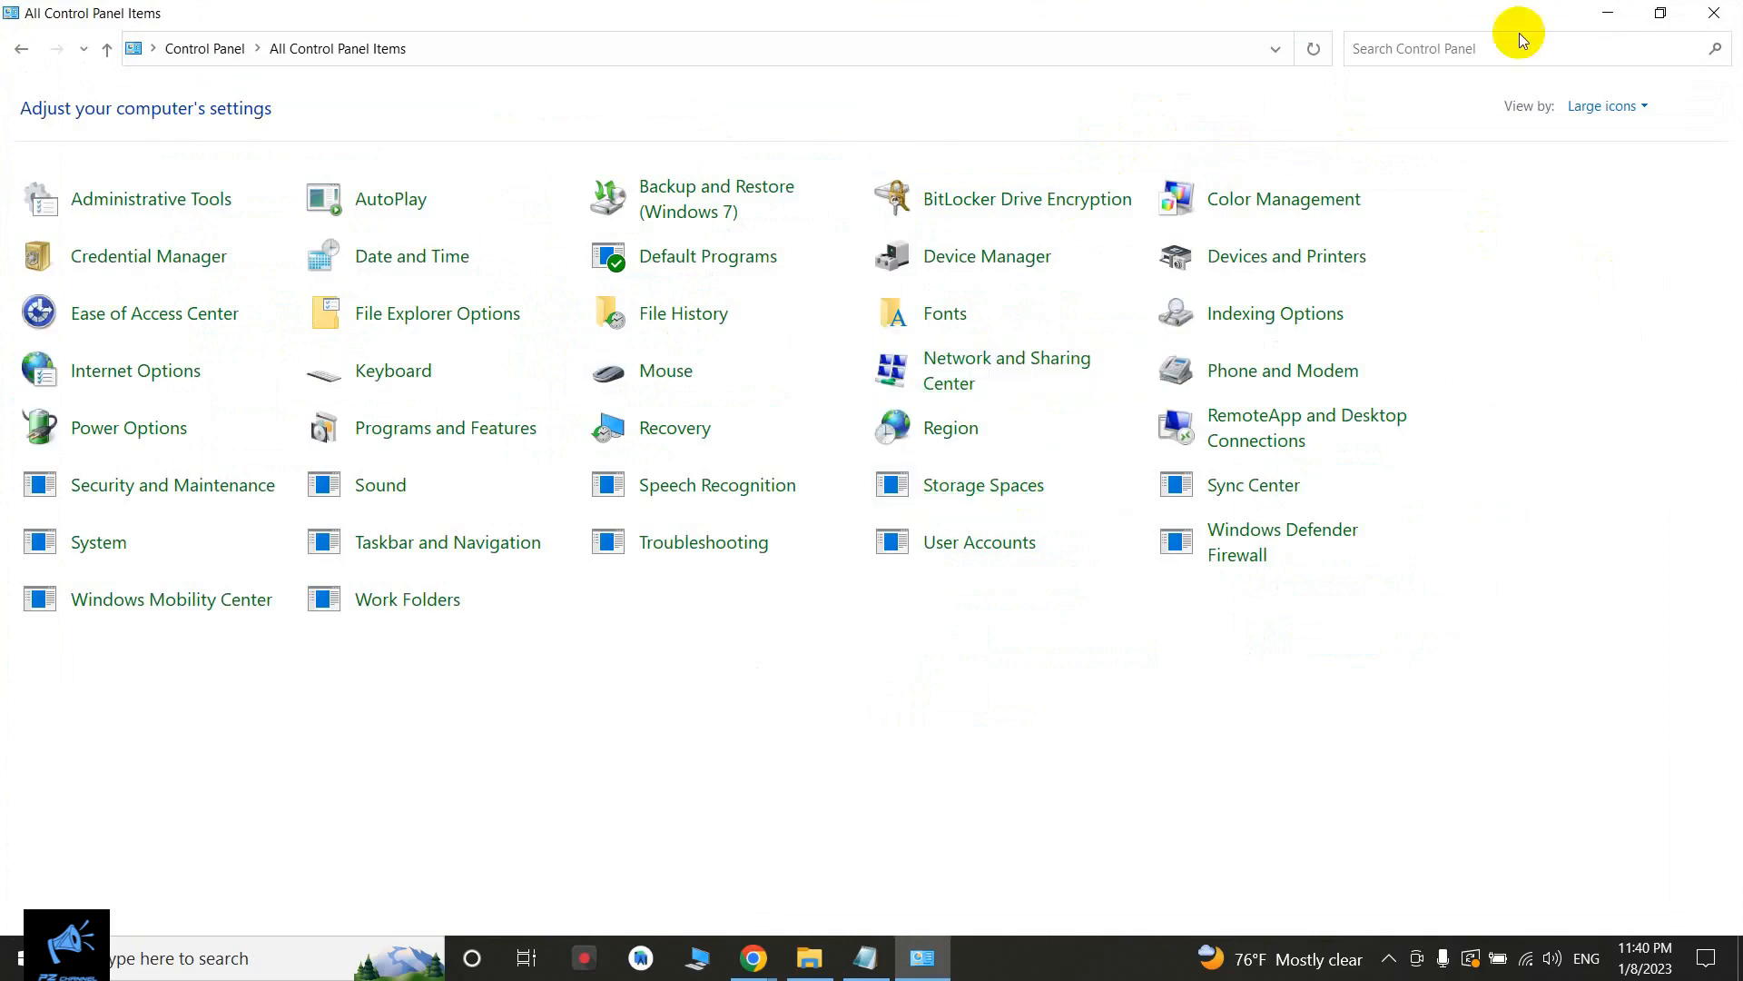
click(1634, 107)
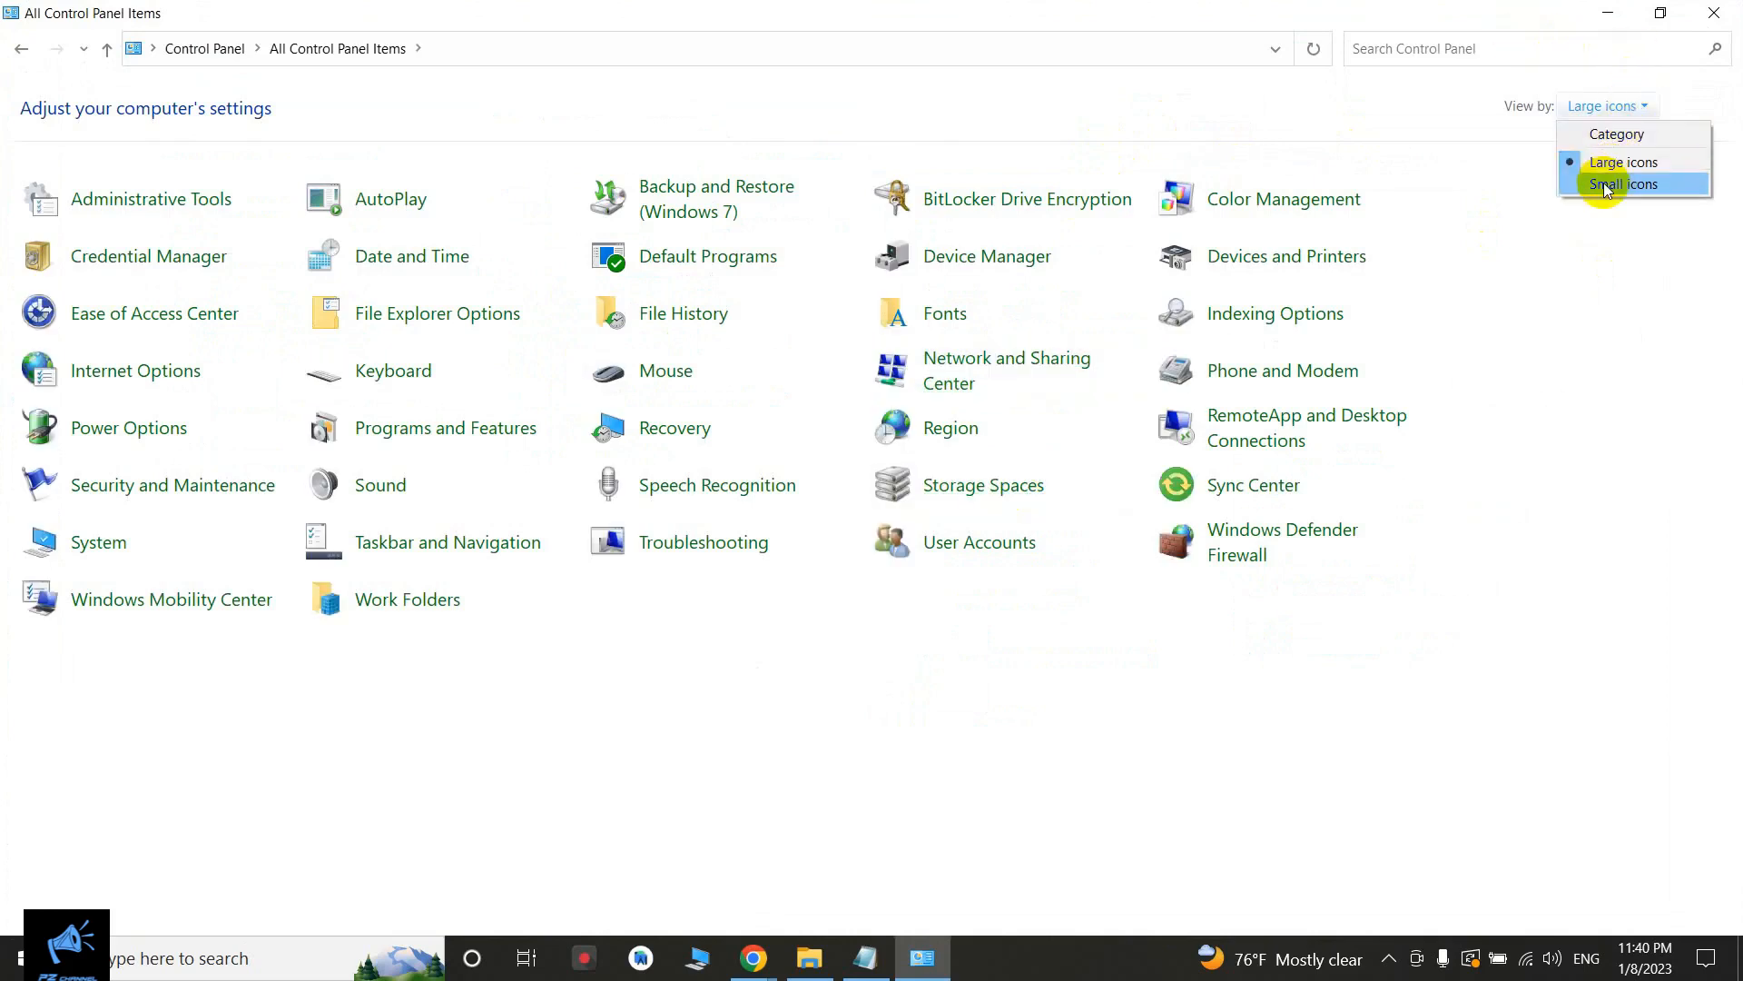
click(1621, 138)
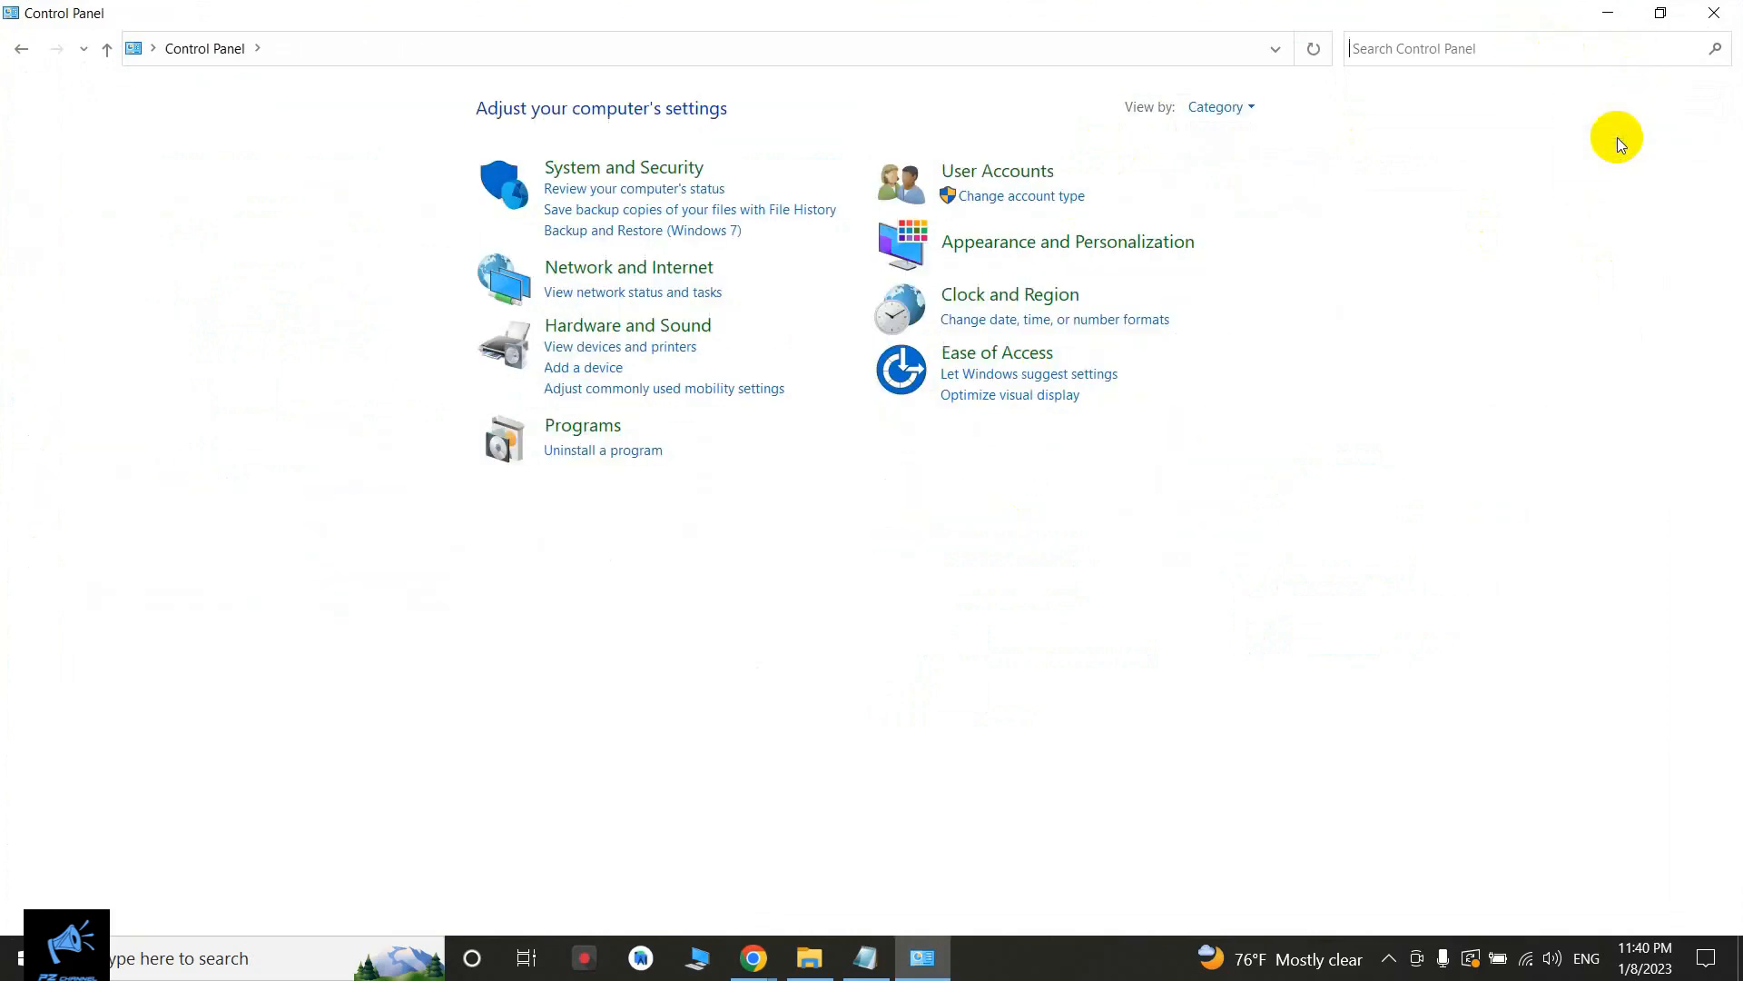
Step: Show the Control Panel items as large icons and open Administrative Tools in a maximized window
click(1235, 108)
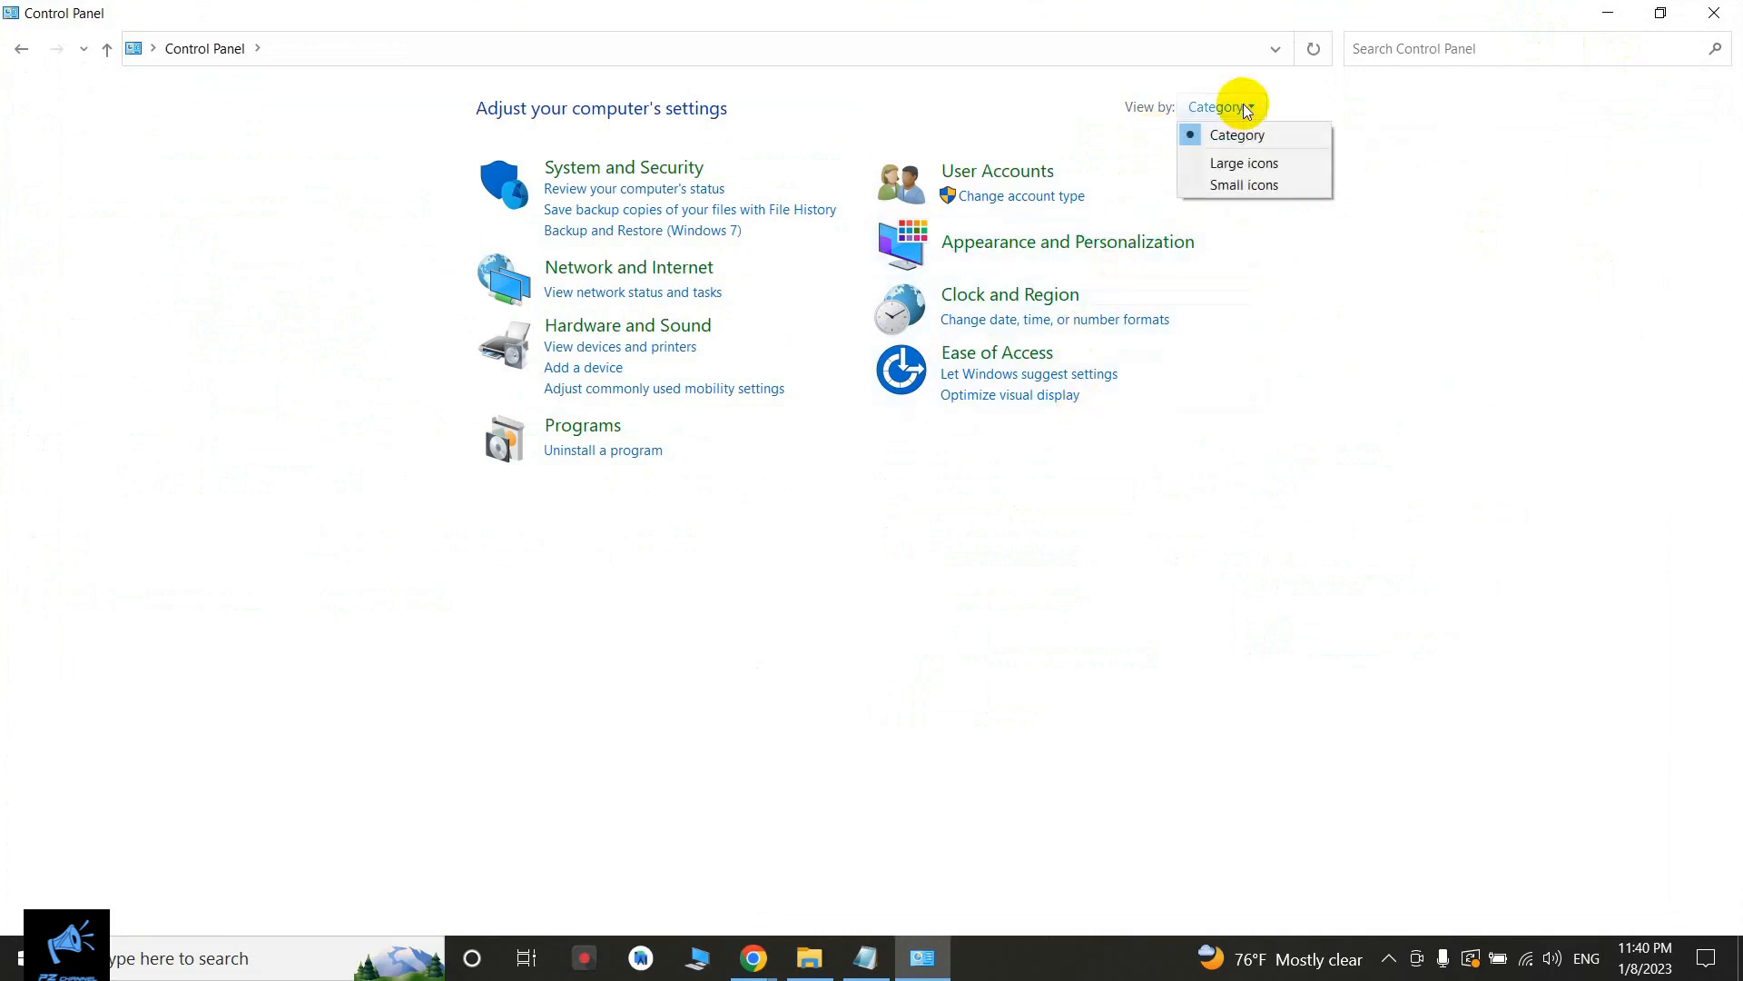
click(1255, 165)
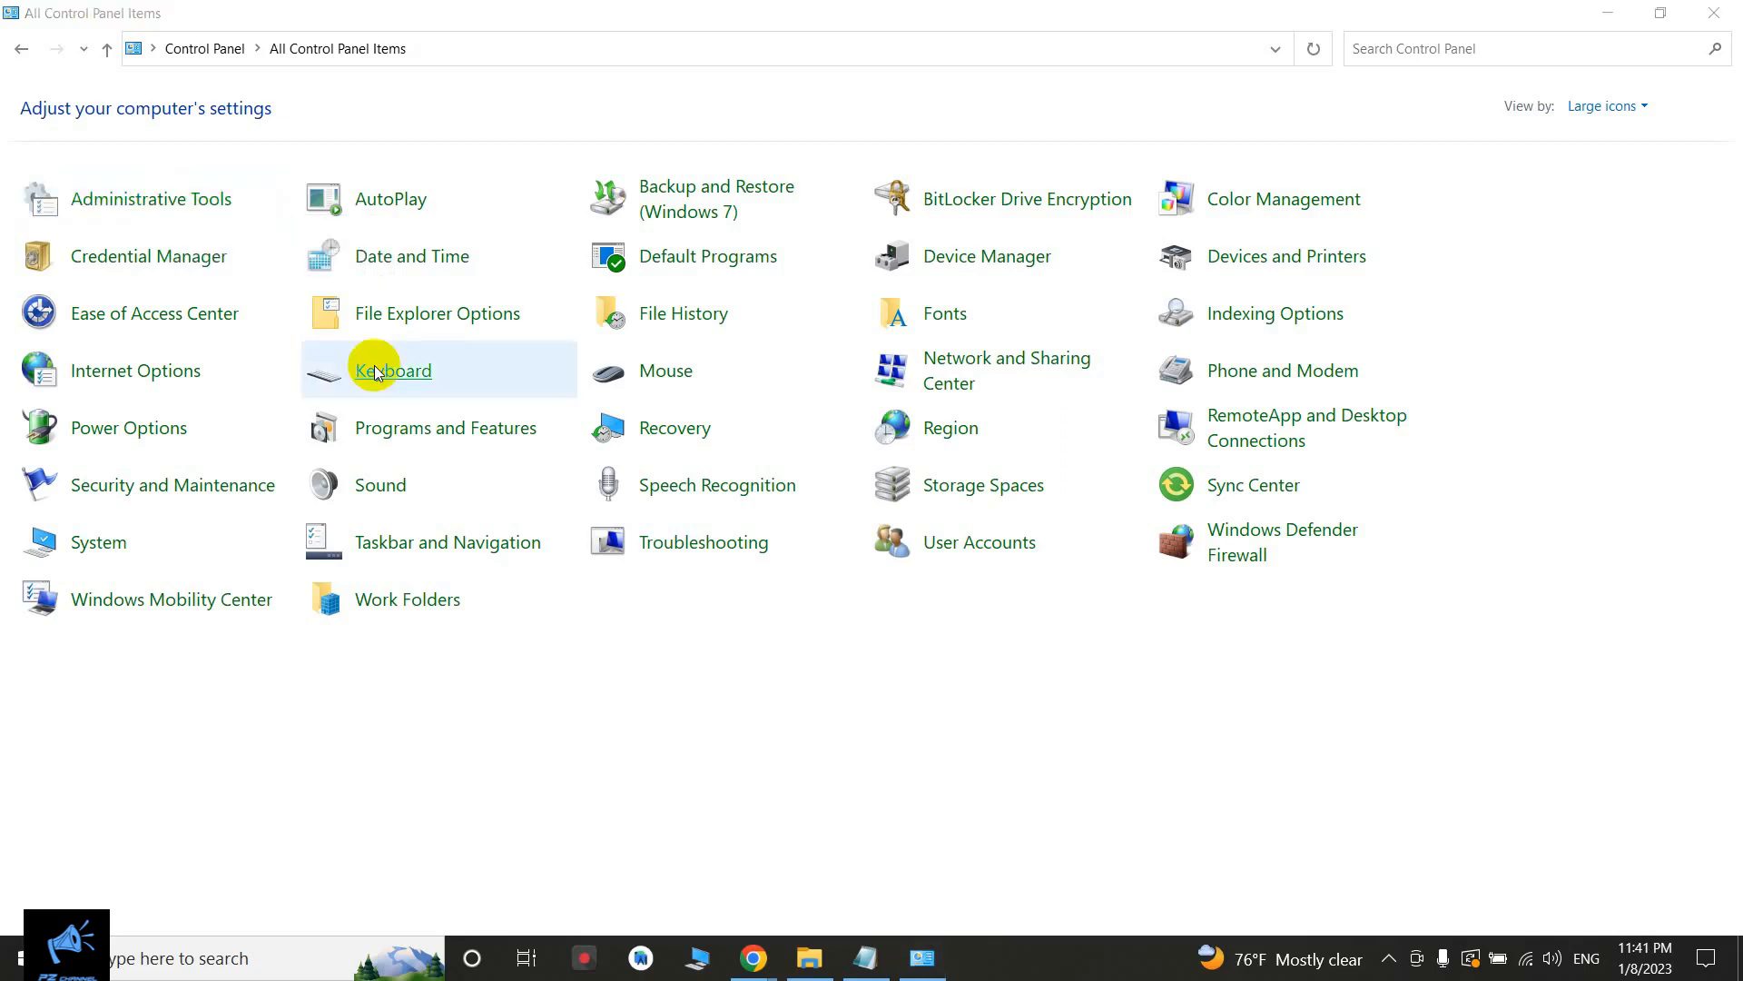
click(147, 207)
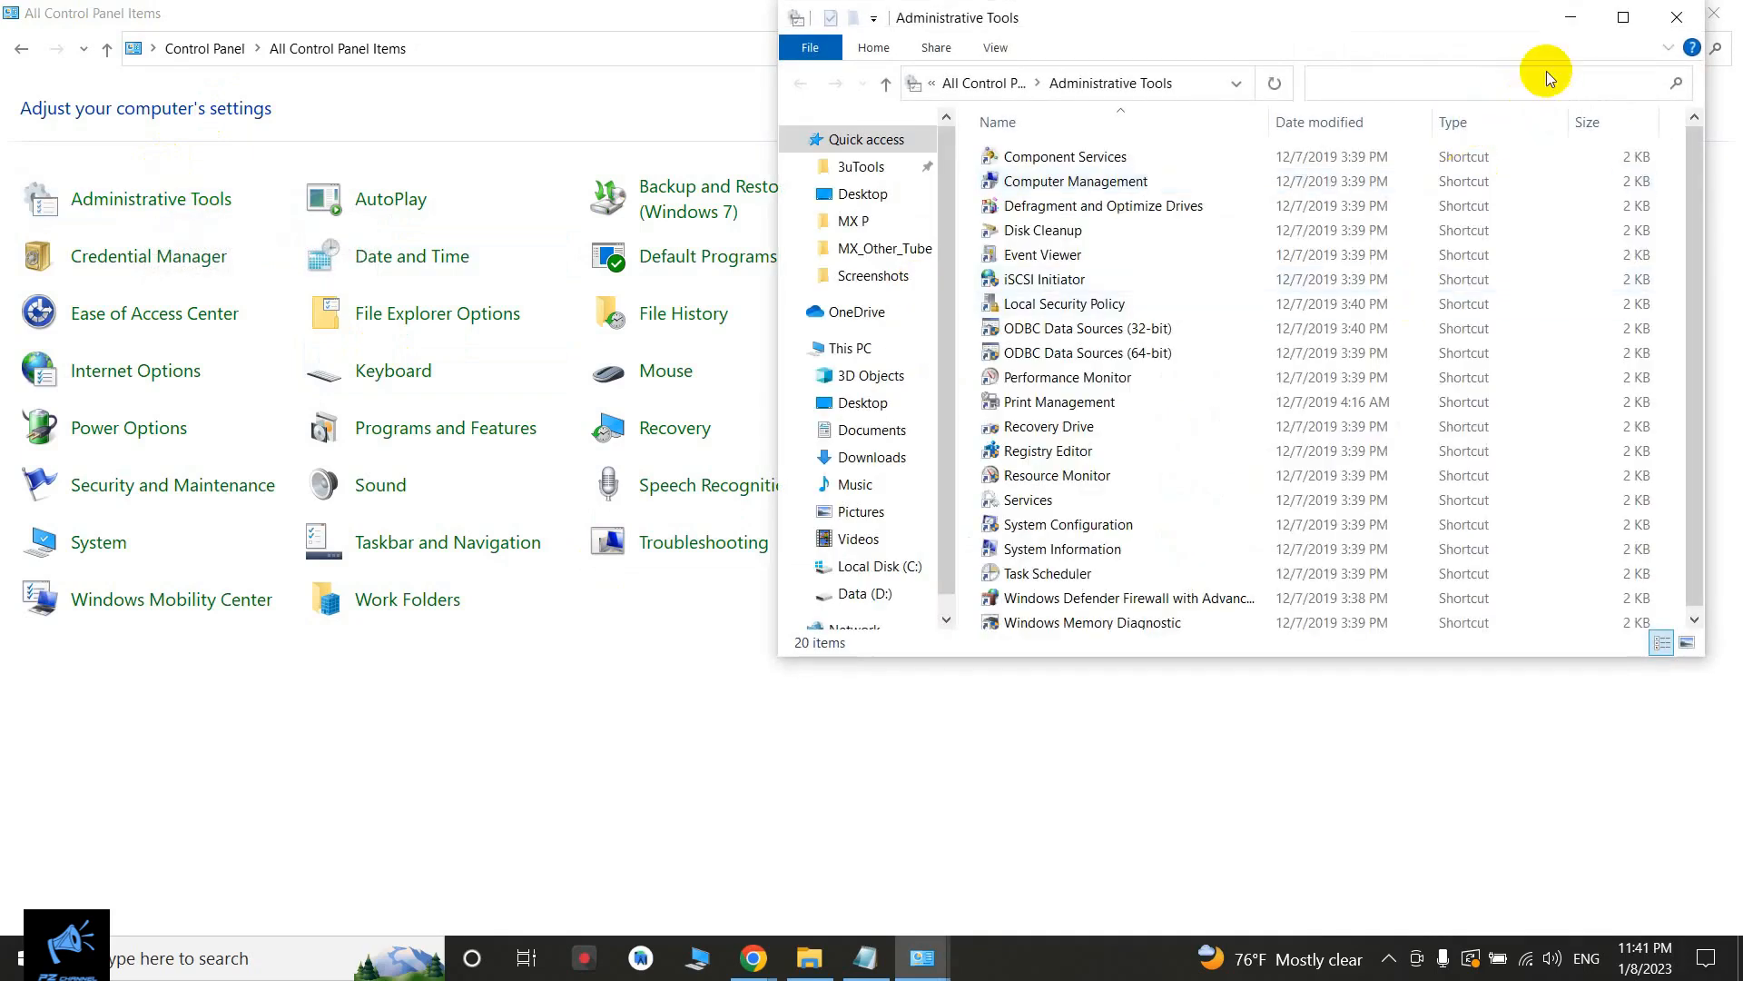
click(1624, 18)
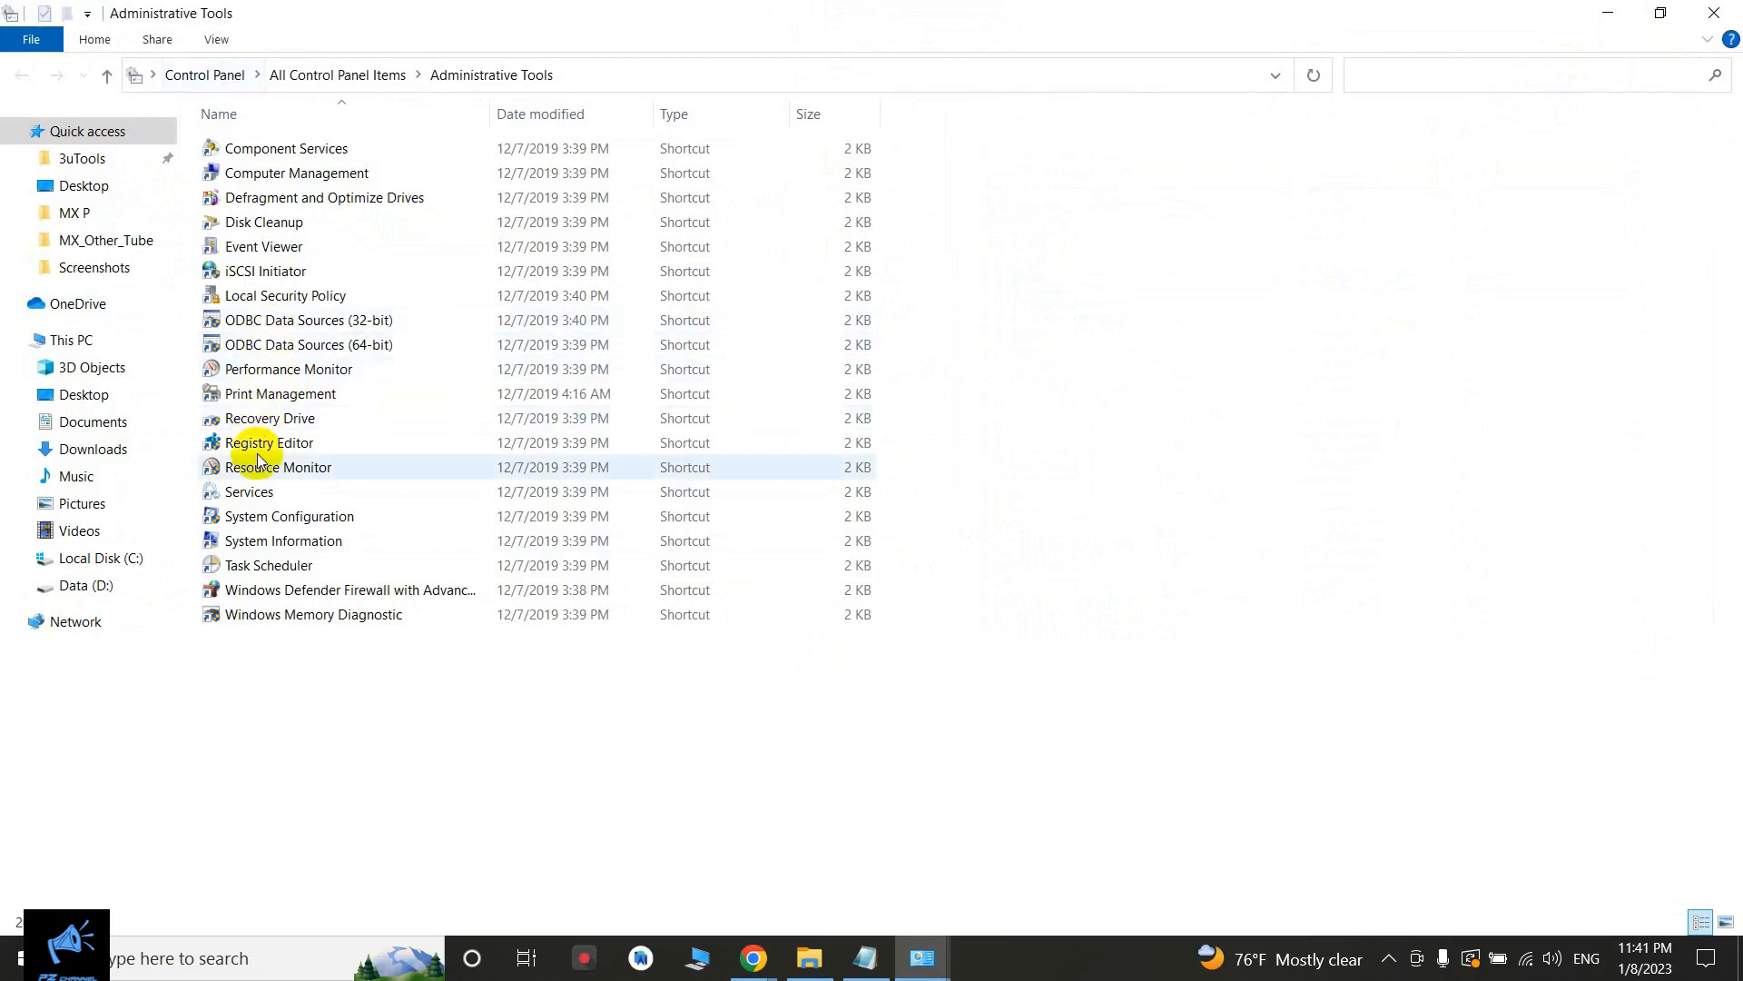
Step: Open Services from Administrative Tools and select the Windows Update service in the list
click(263, 495)
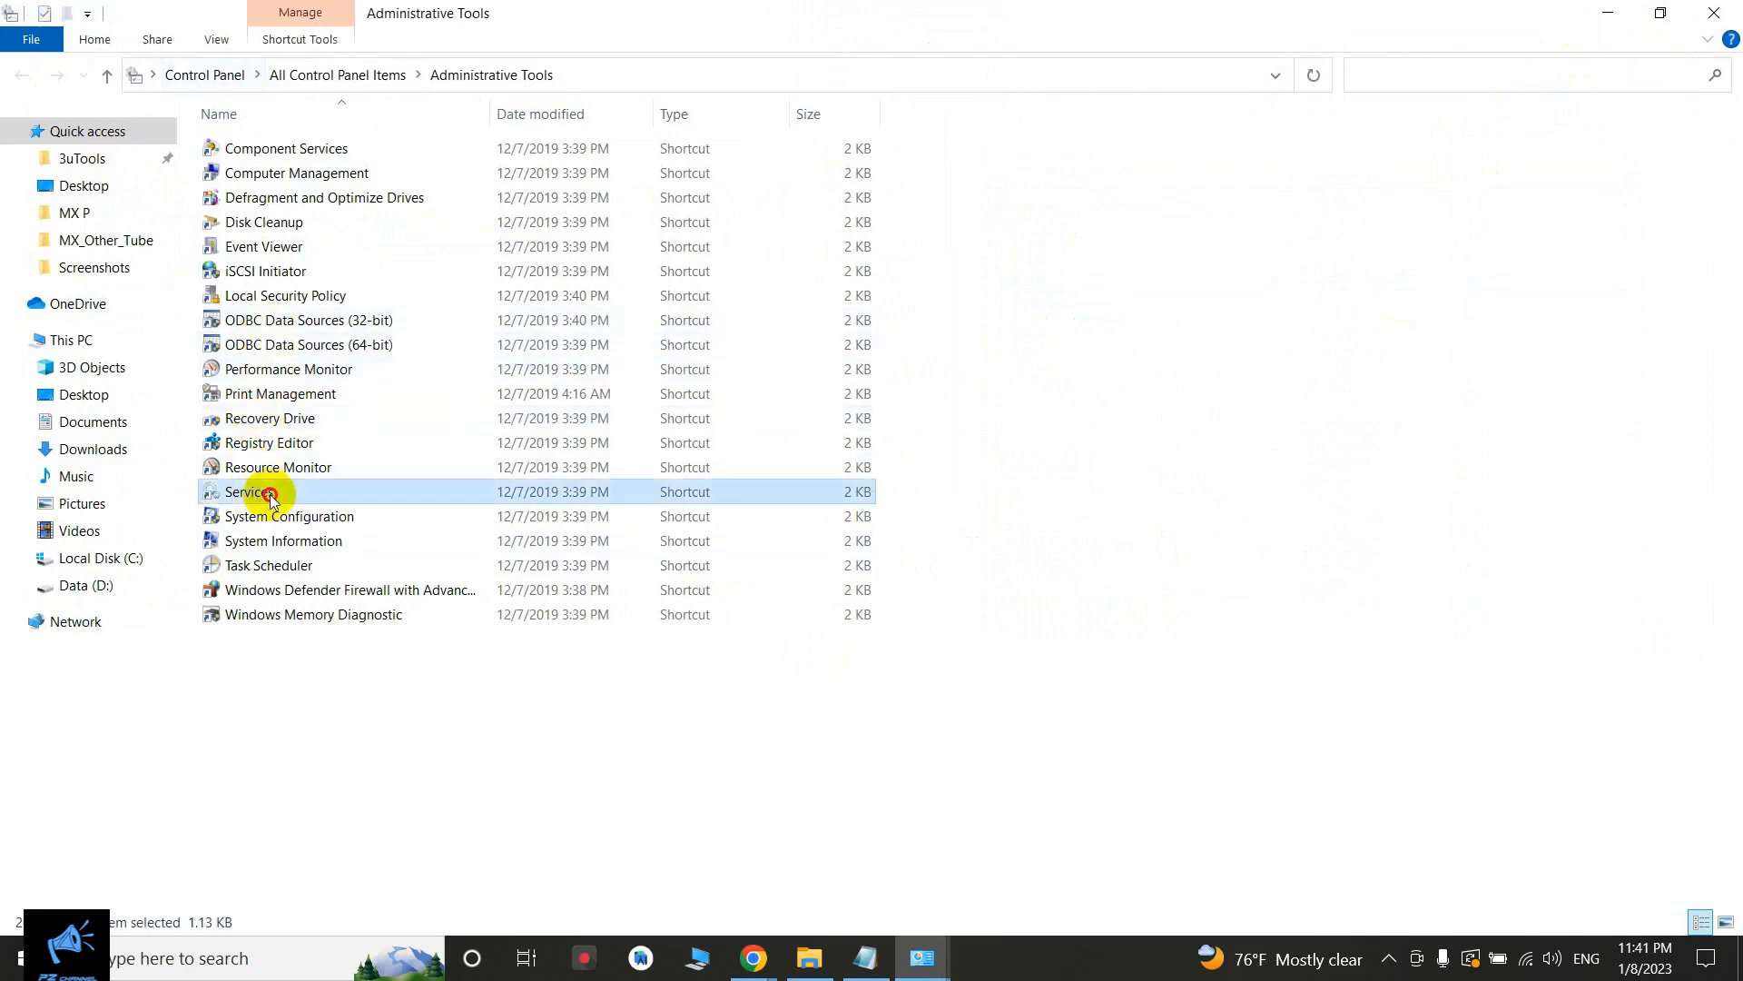
double_click(272, 499)
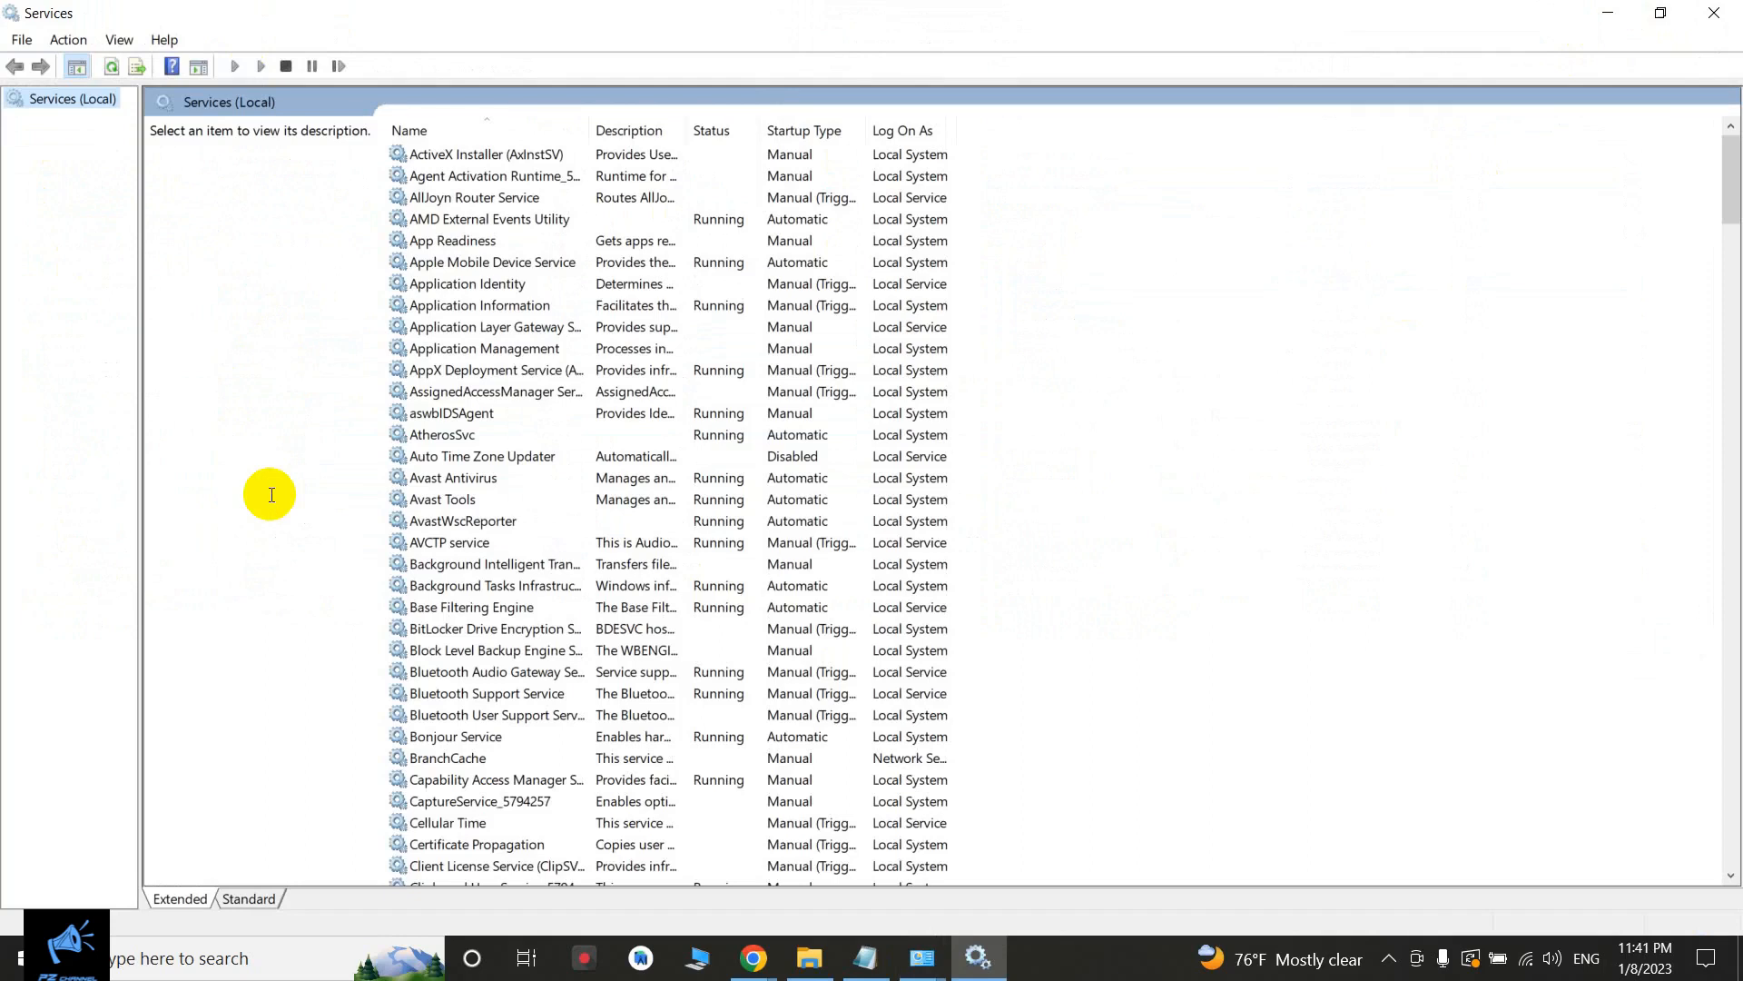
scroll(607, 626, down, 5)
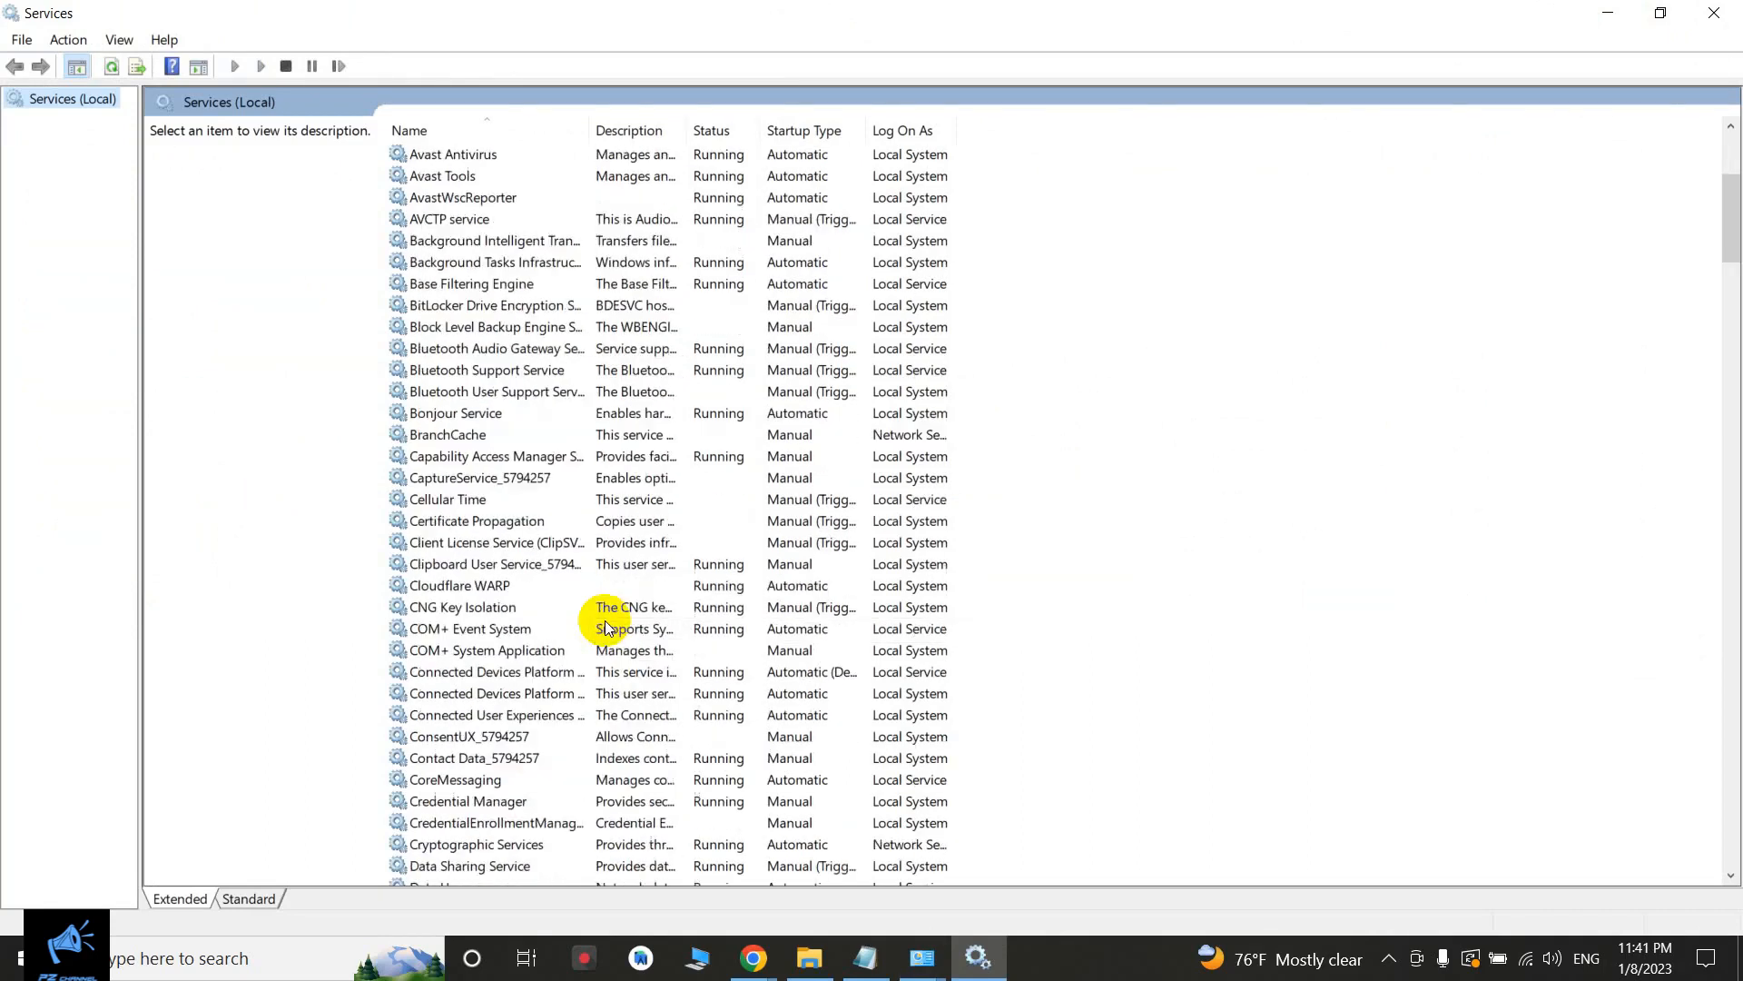
scroll(607, 626, down, 10)
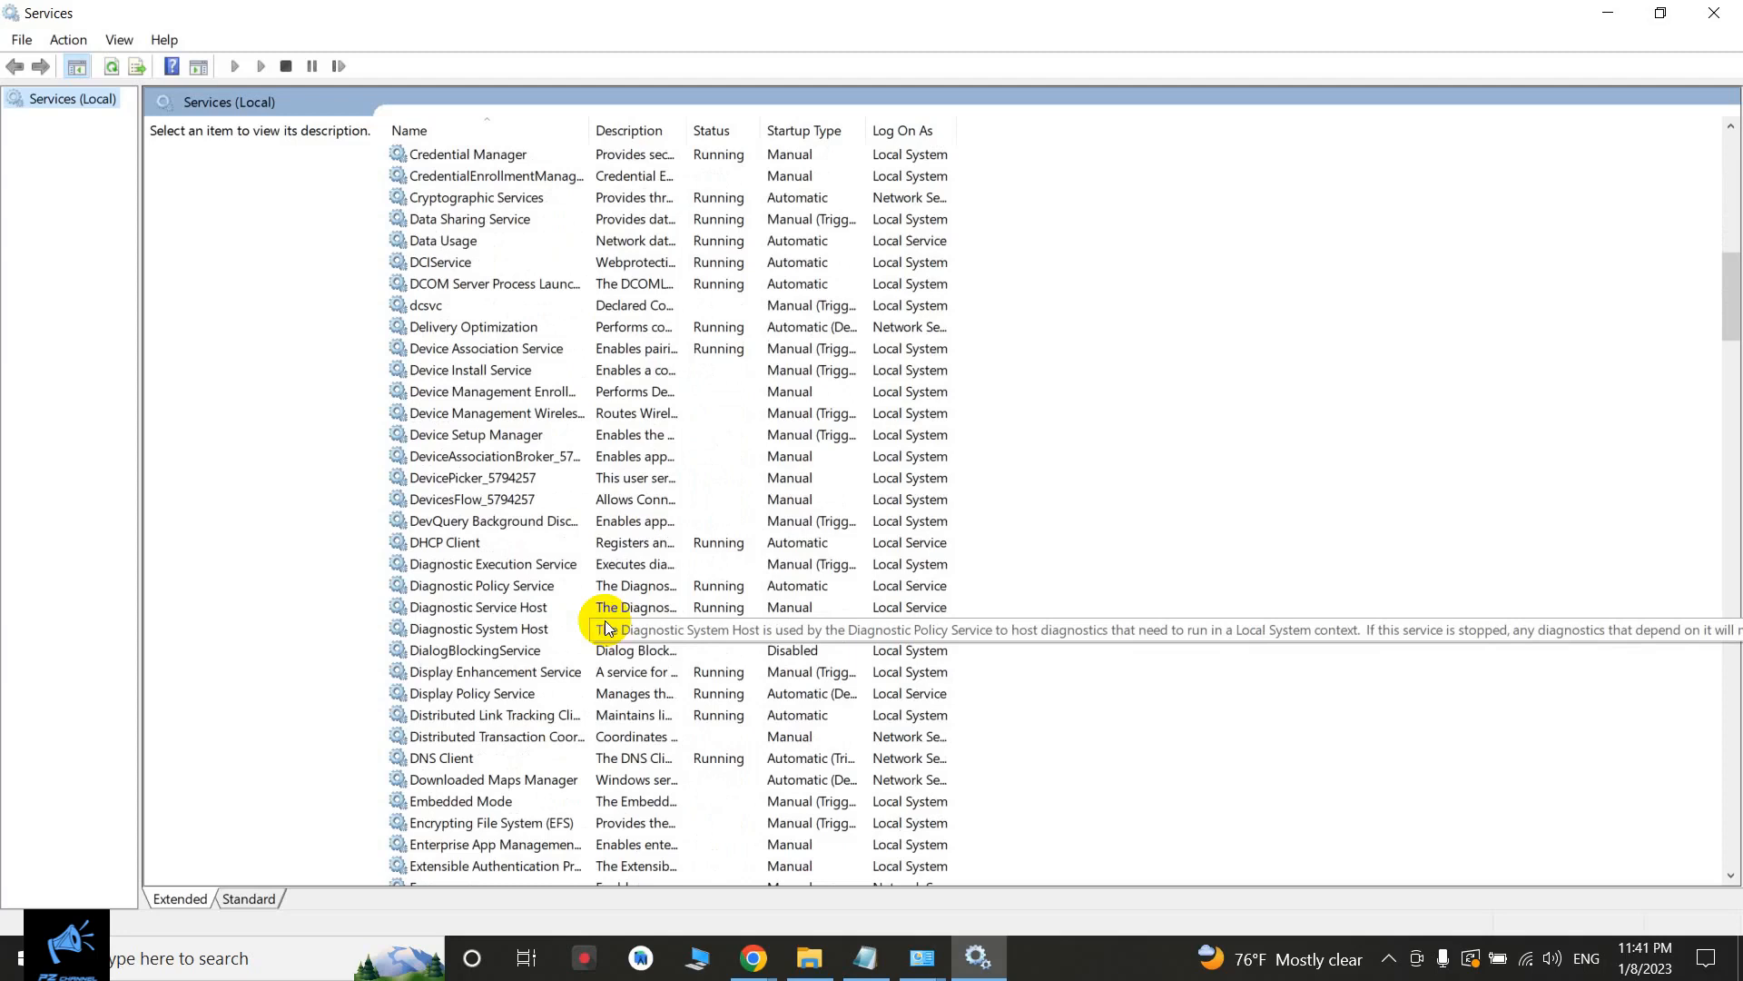
scroll(606, 626, down, 11)
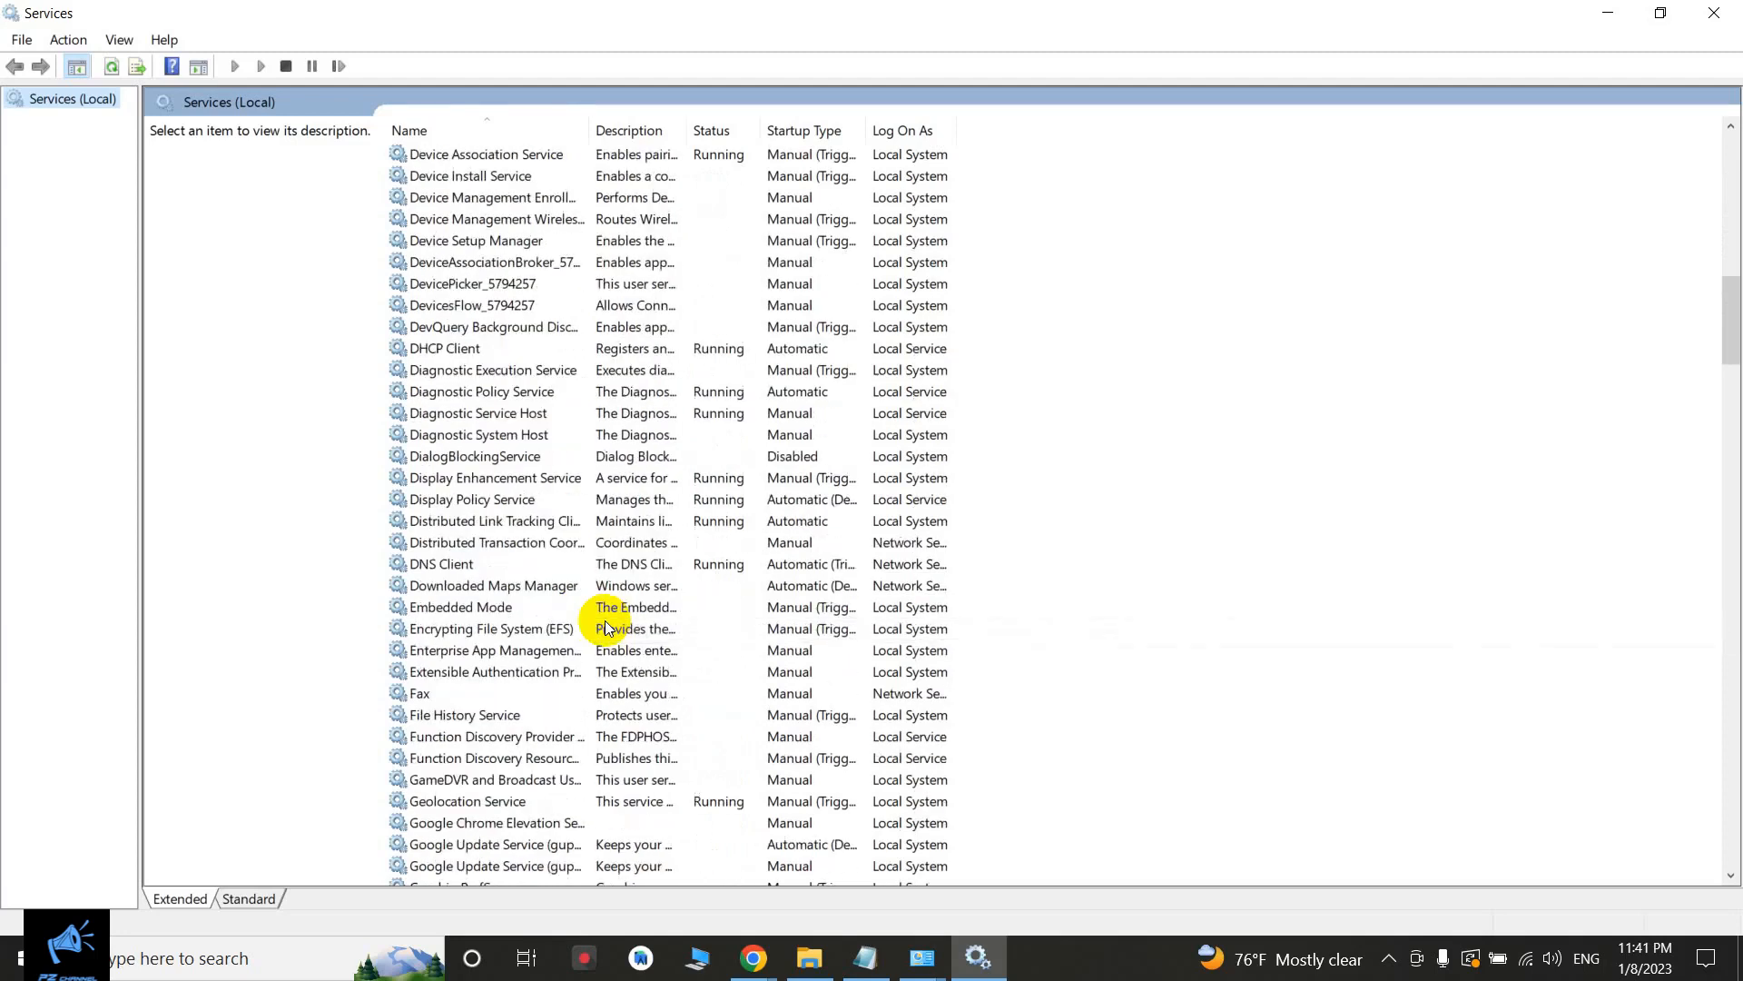
scroll(606, 627, down, 20)
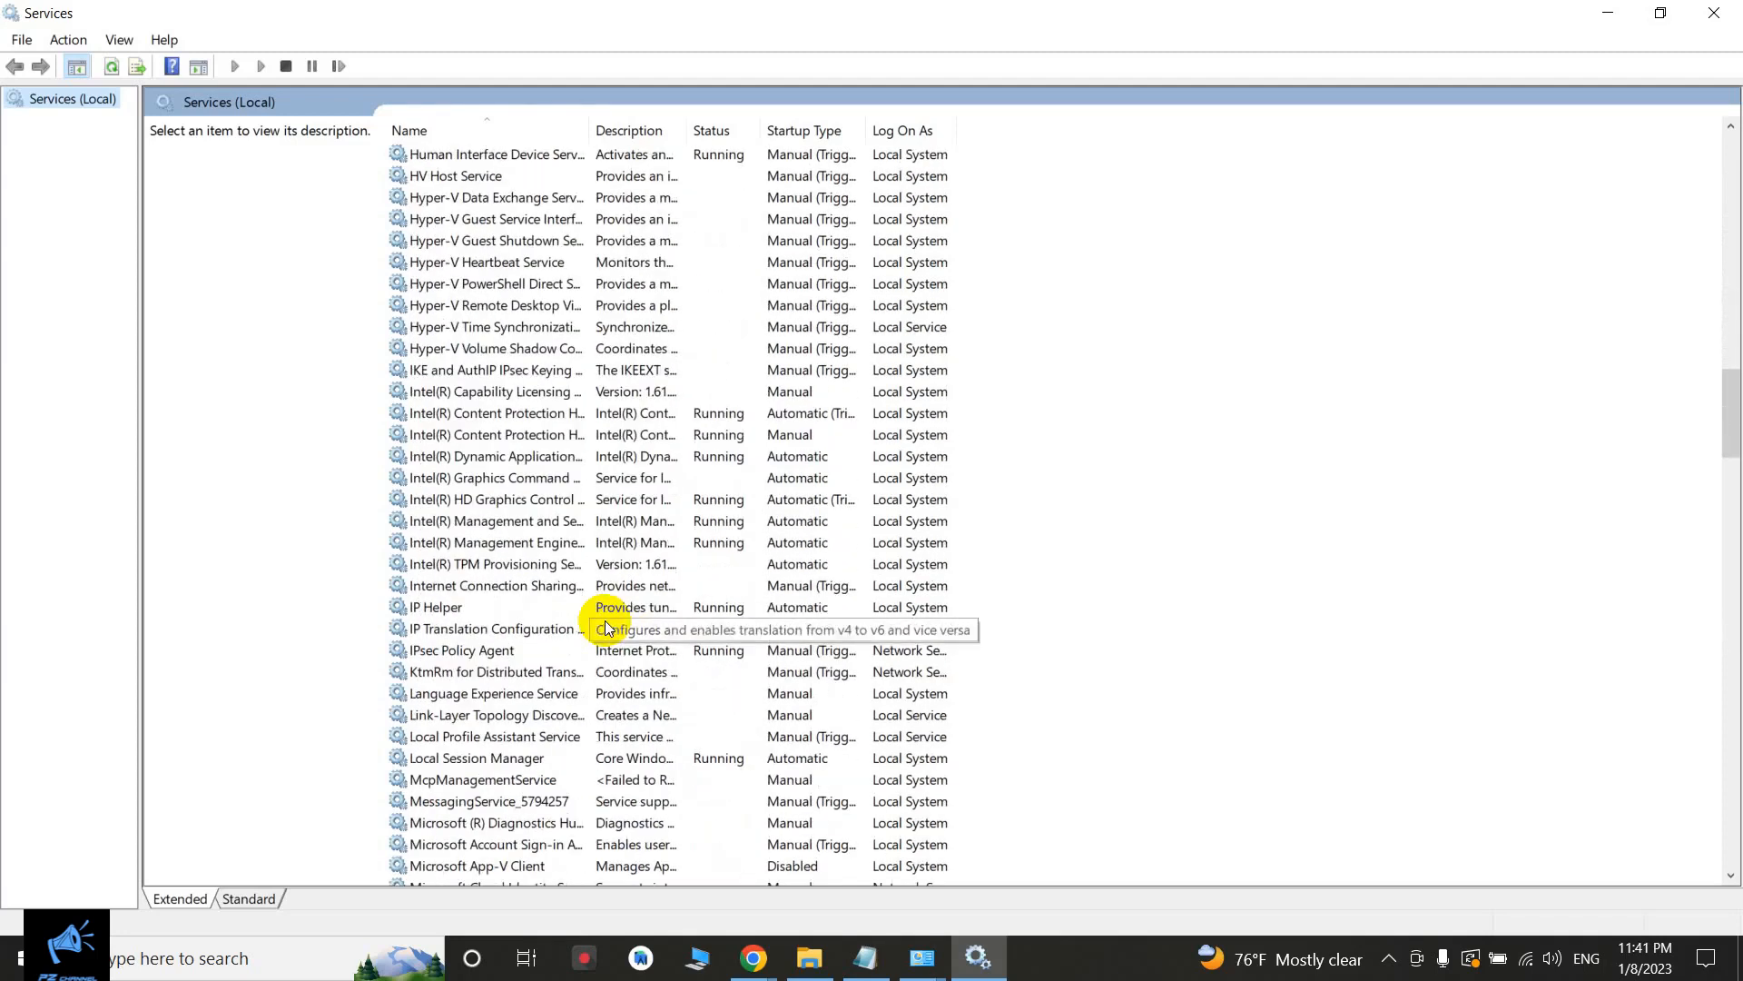
scroll(607, 627, down, 20)
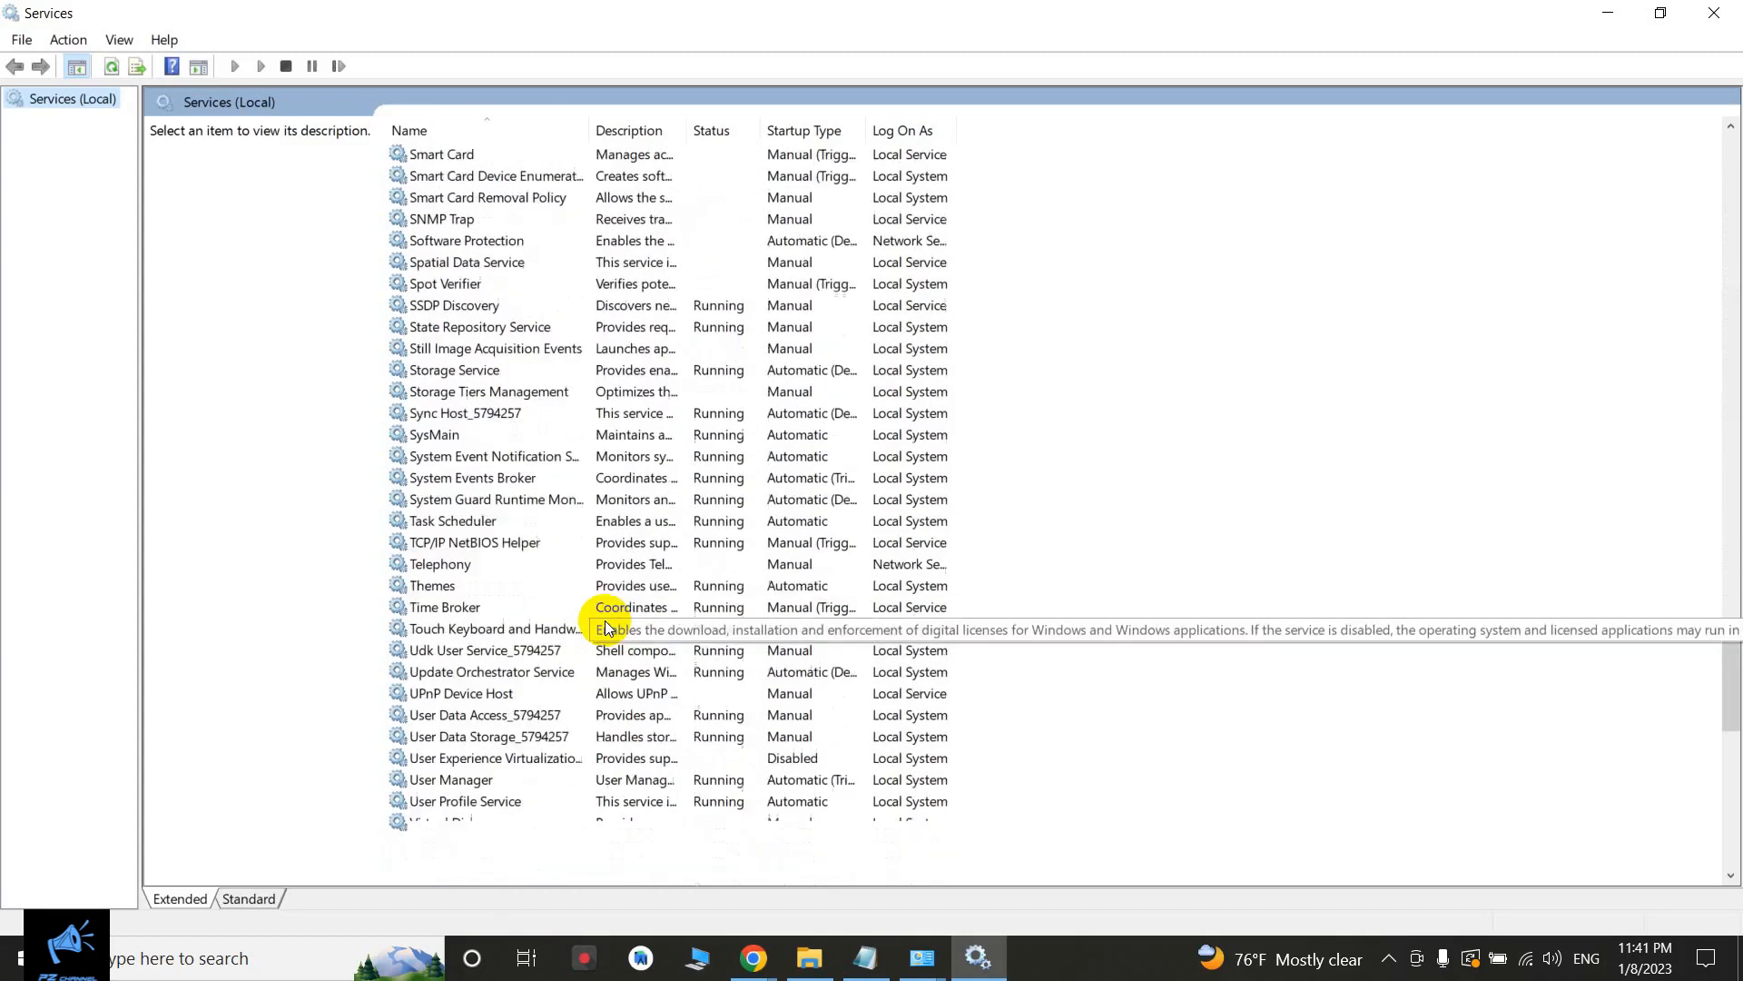
scroll(606, 627, down, 12)
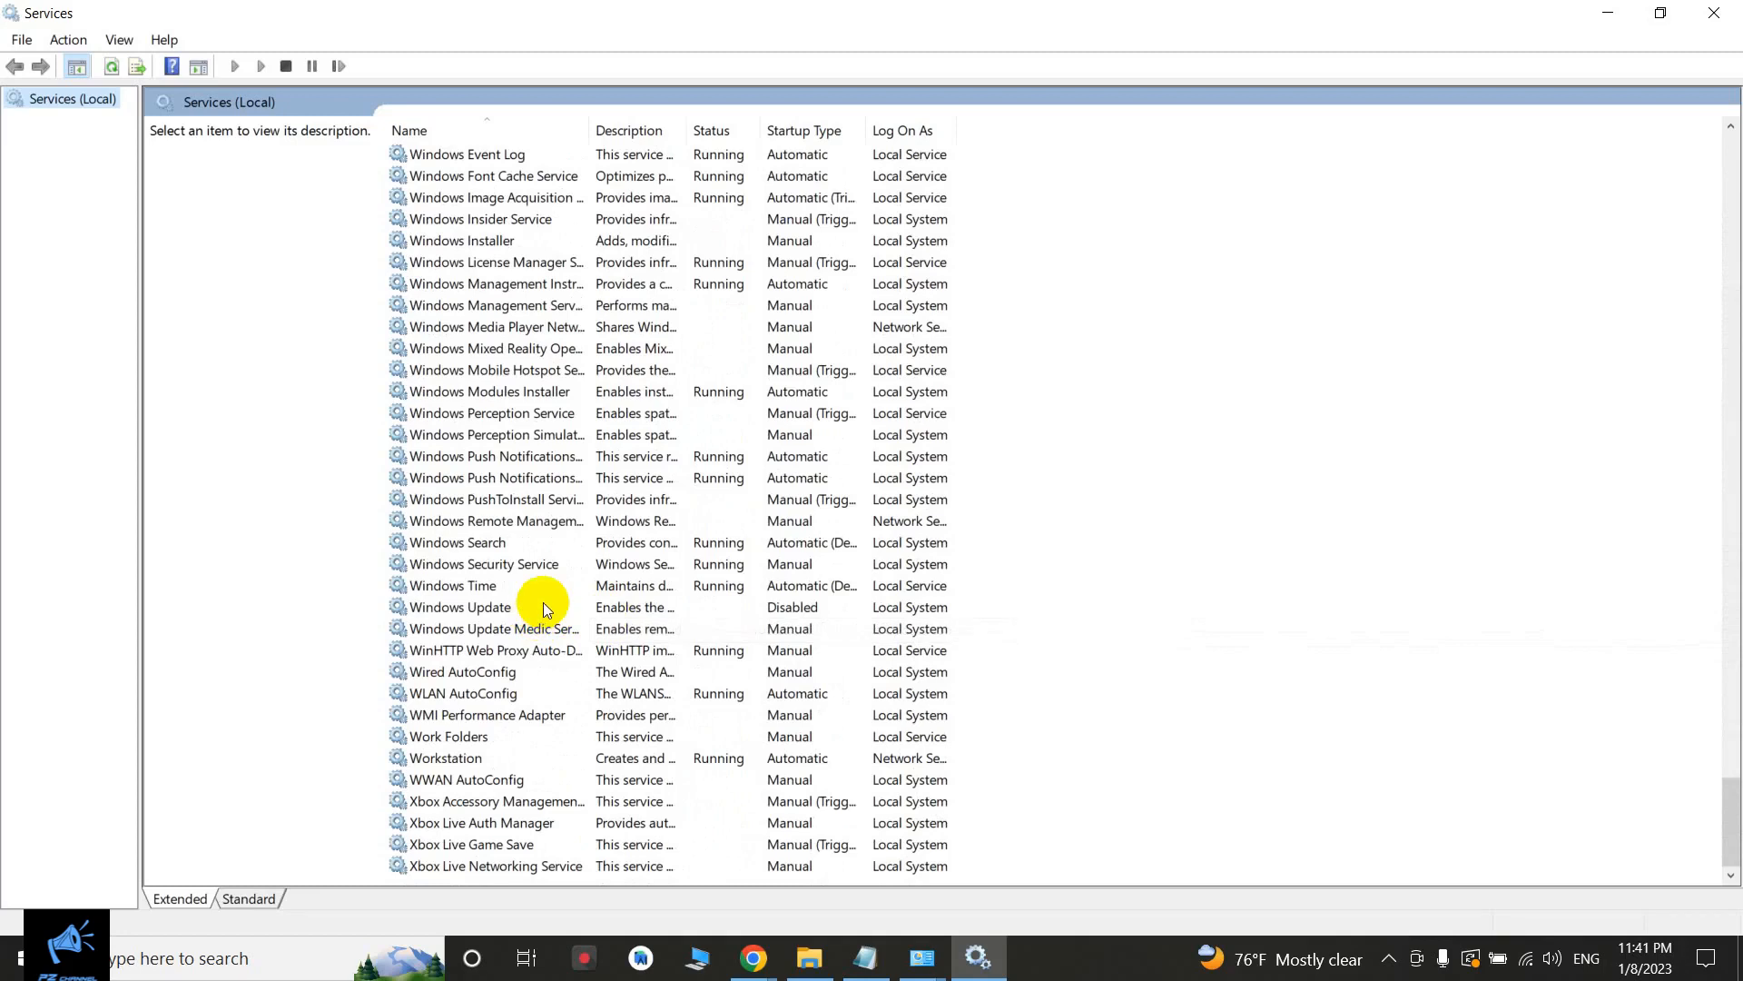
click(765, 614)
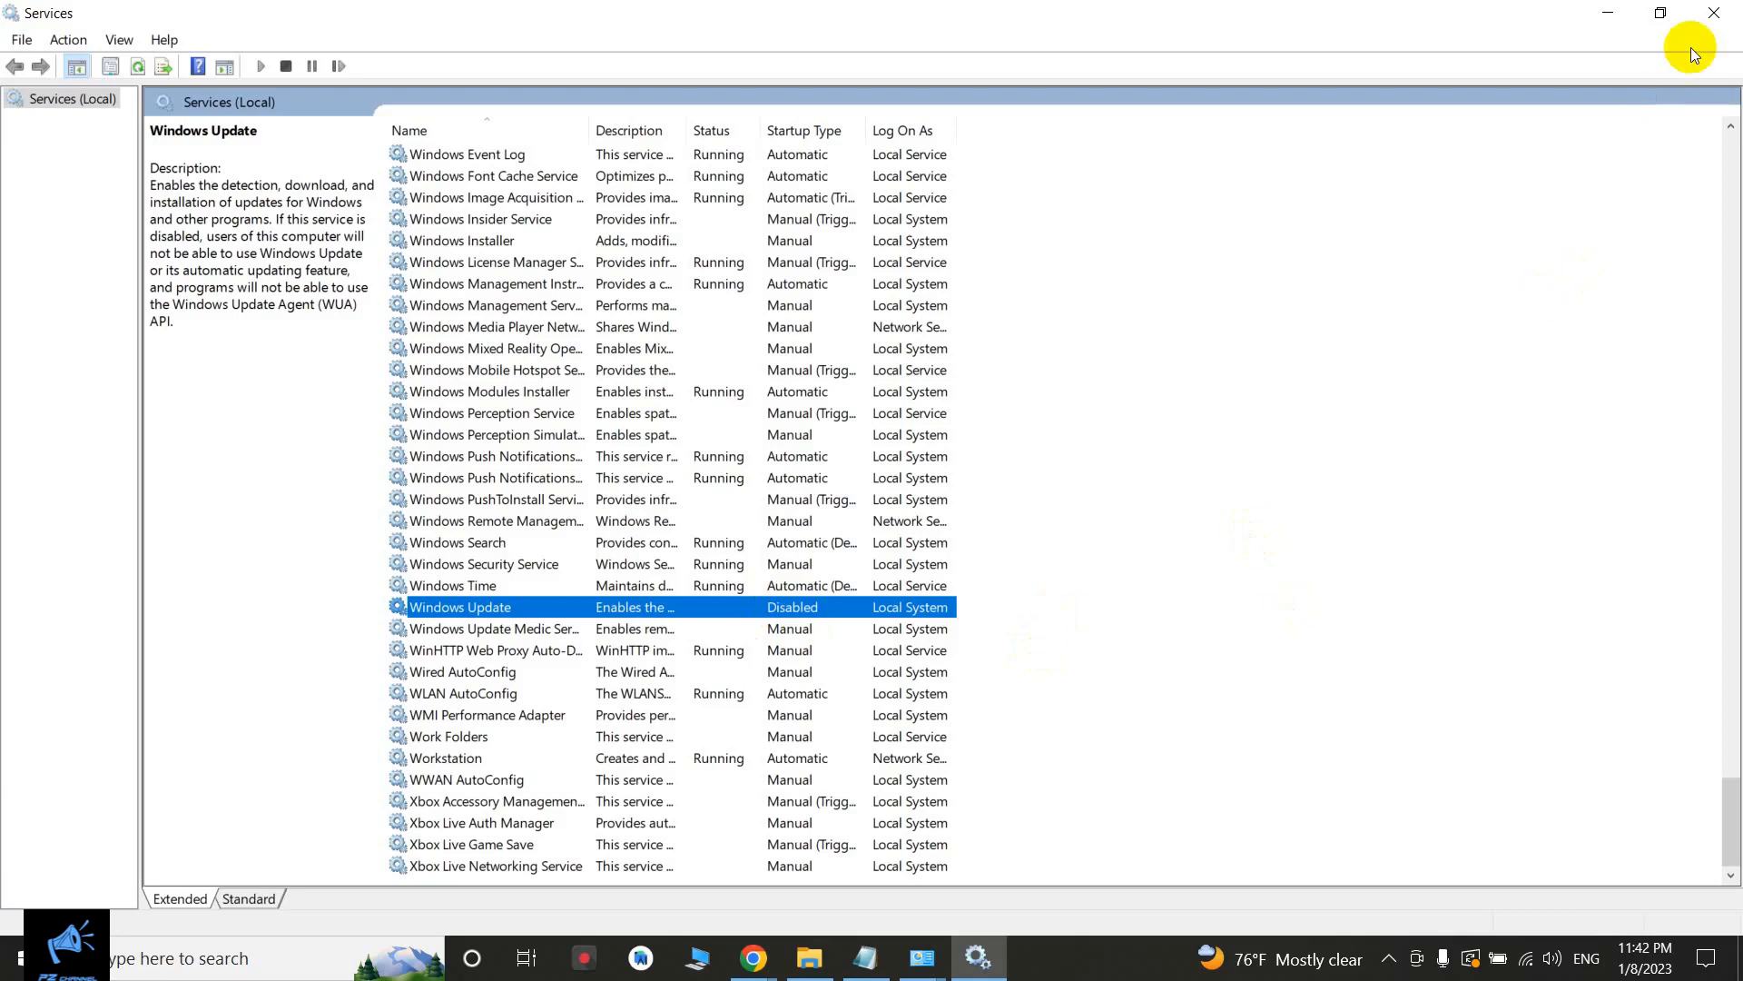
Step: Close the Services console, the Administrative Tools window and Control Panel
click(1708, 13)
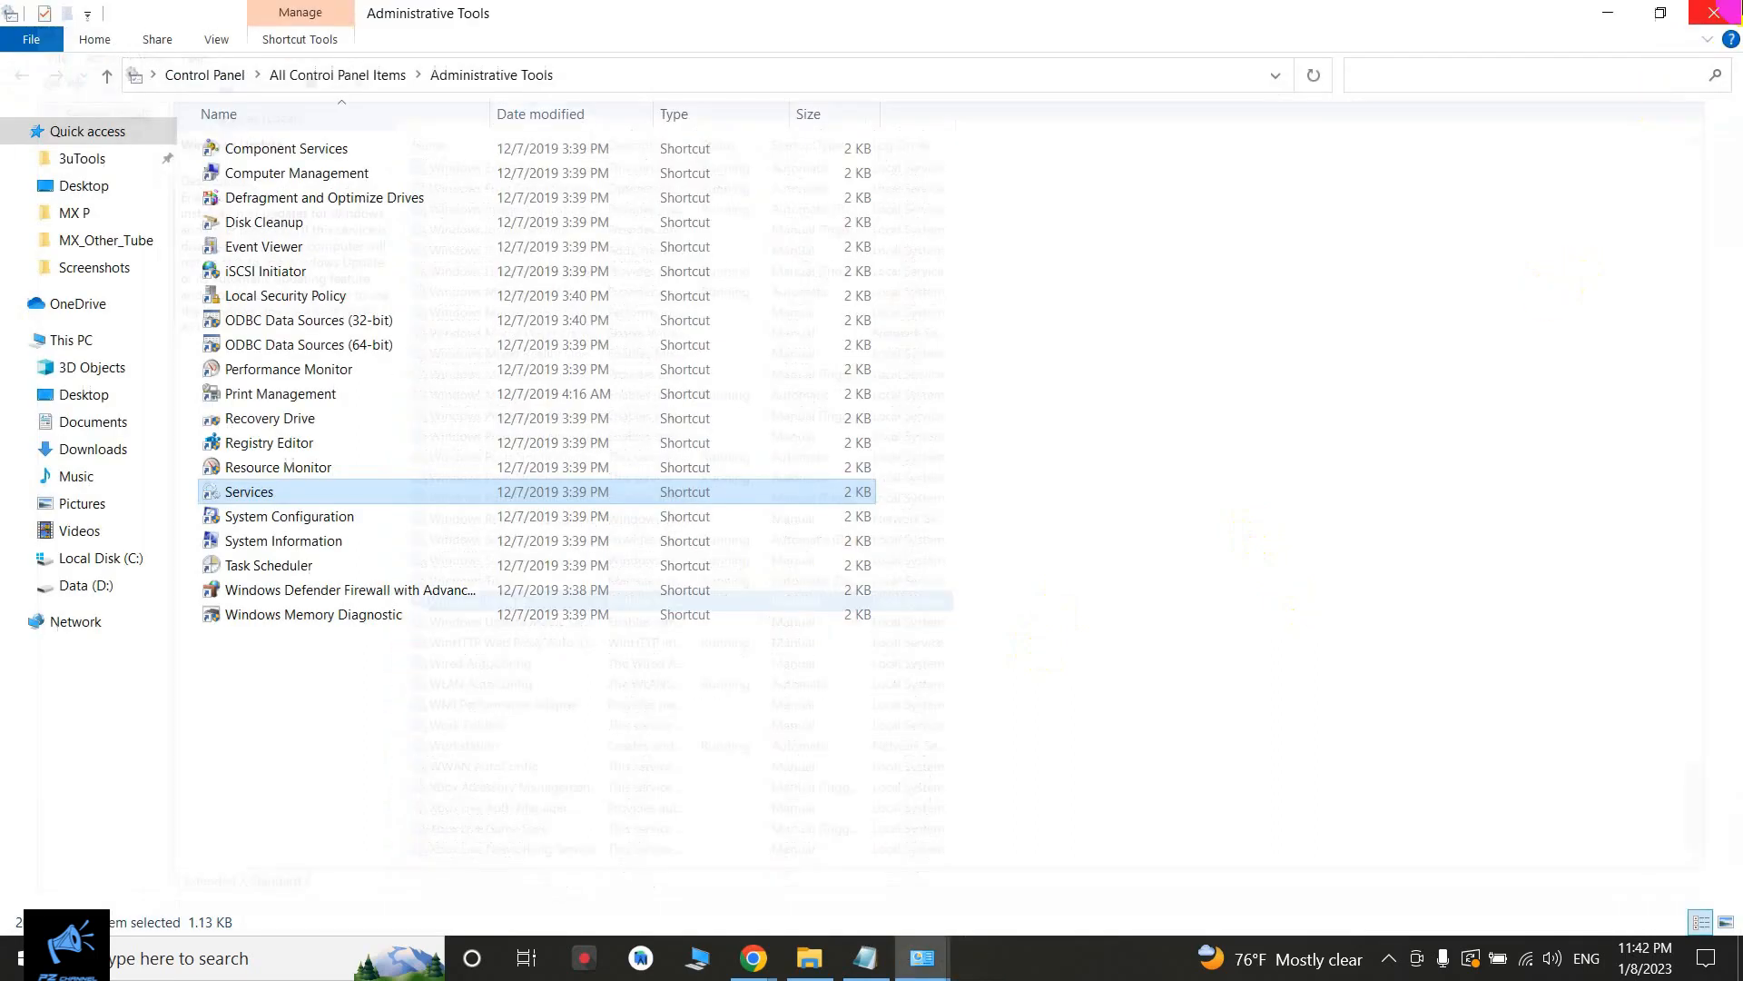
click(1713, 11)
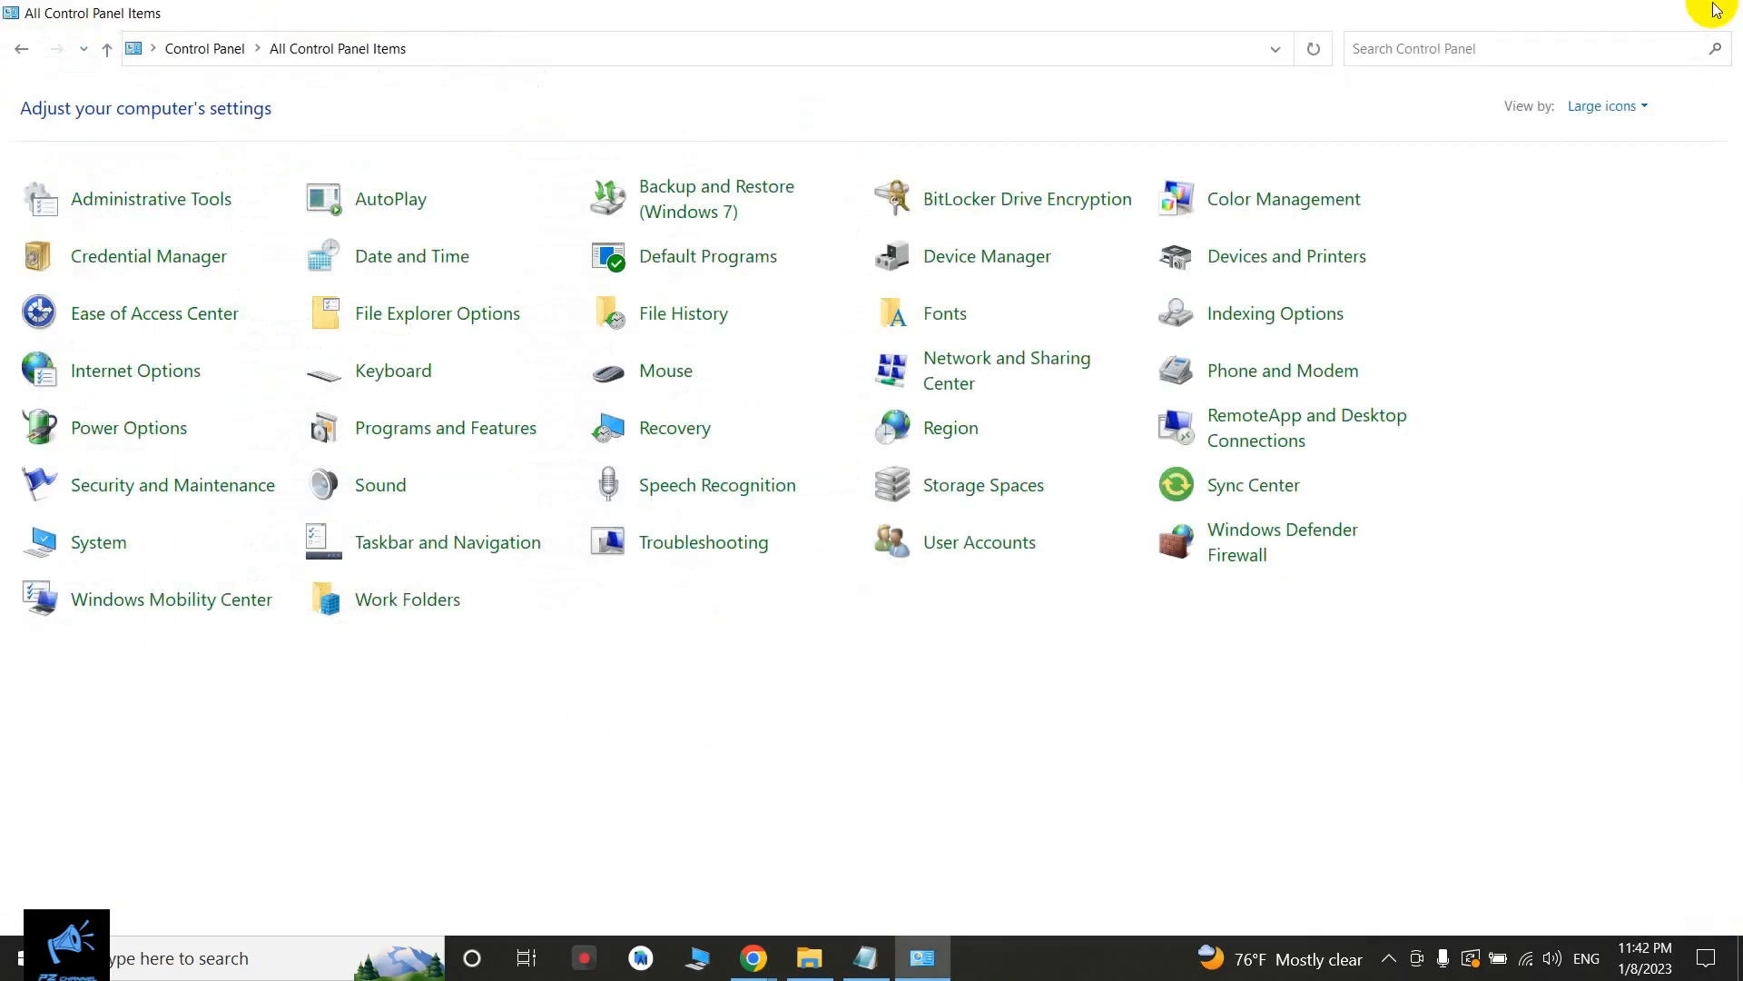
click(1716, 11)
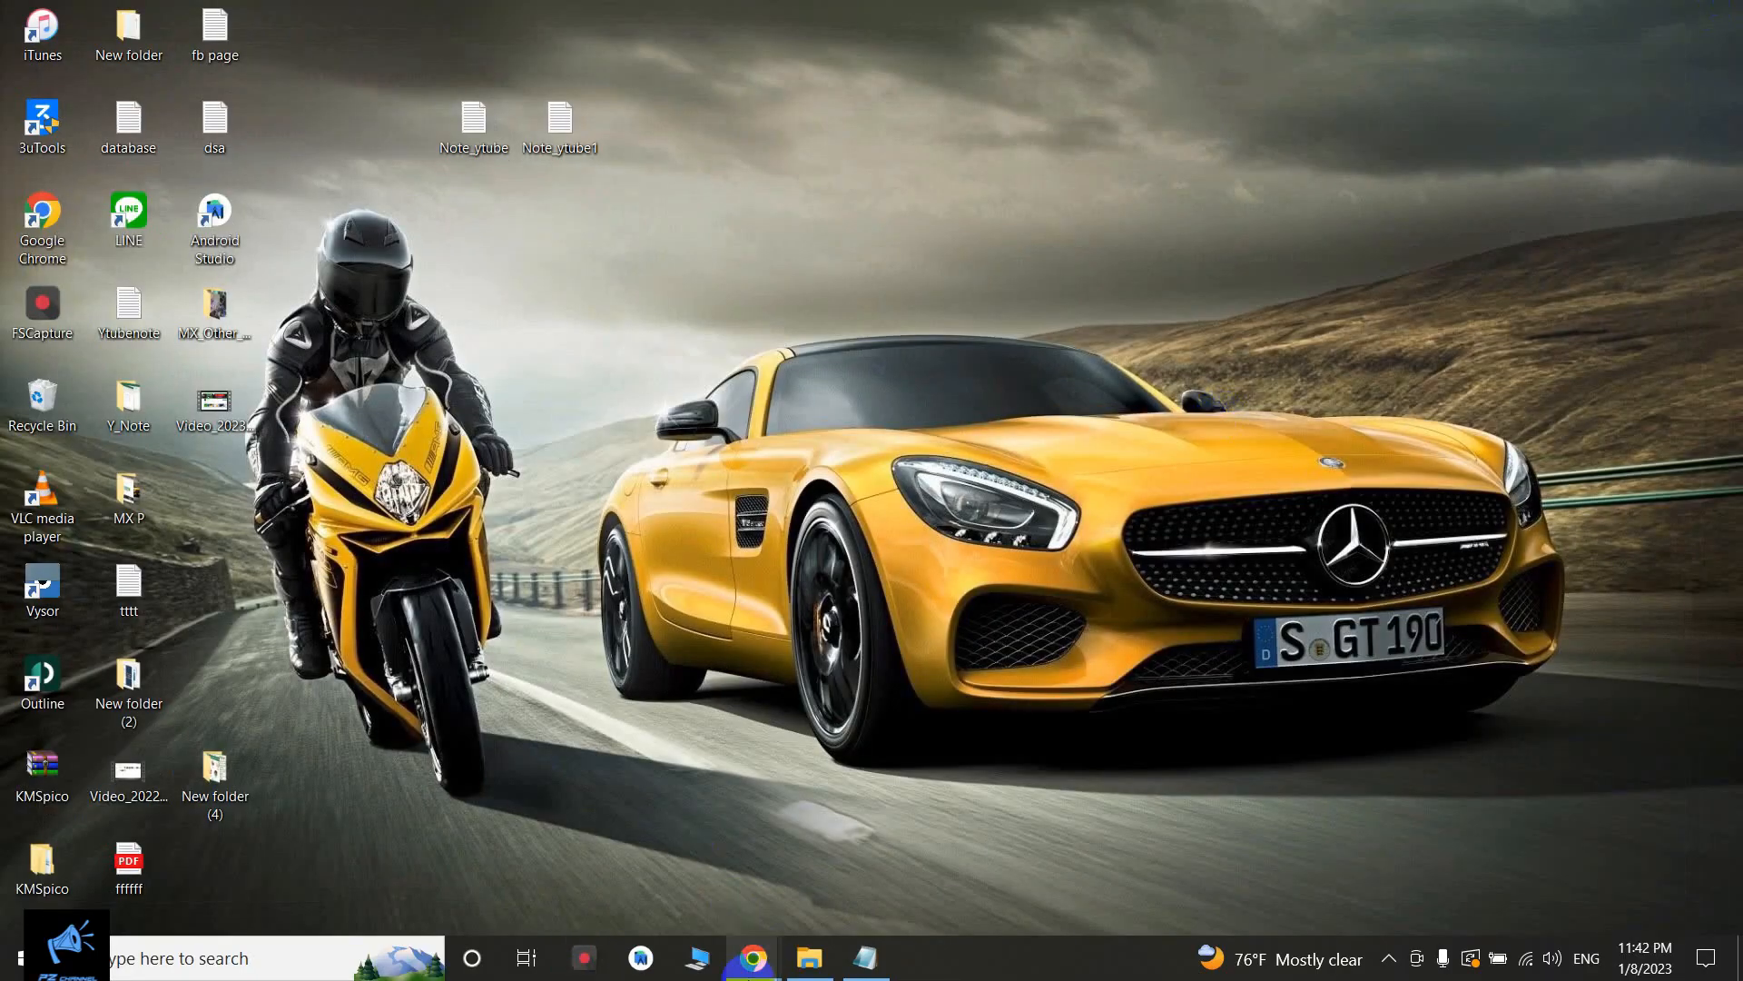
Step: Switch to Chrome, look over the PZ Channel YouTube page and minimize the browser
mouse_move(753, 955)
click(669, 885)
scroll(1023, 438, down, 3)
scroll(1023, 437, up, 3)
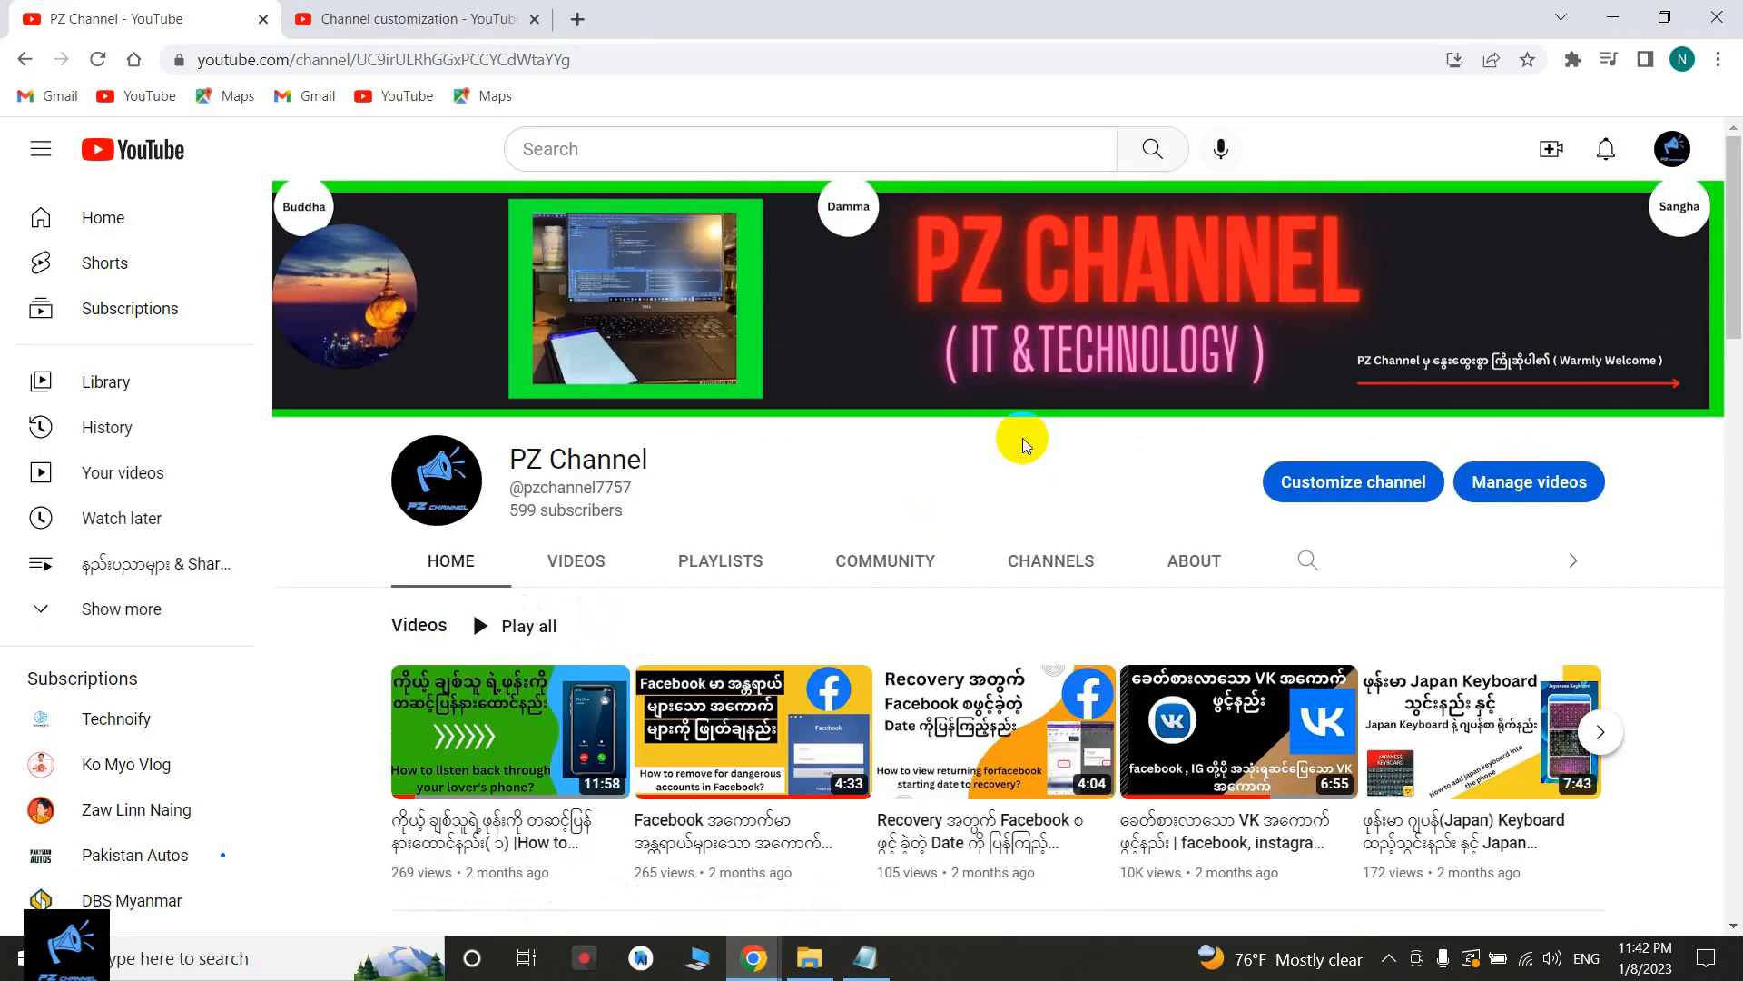
click(1607, 14)
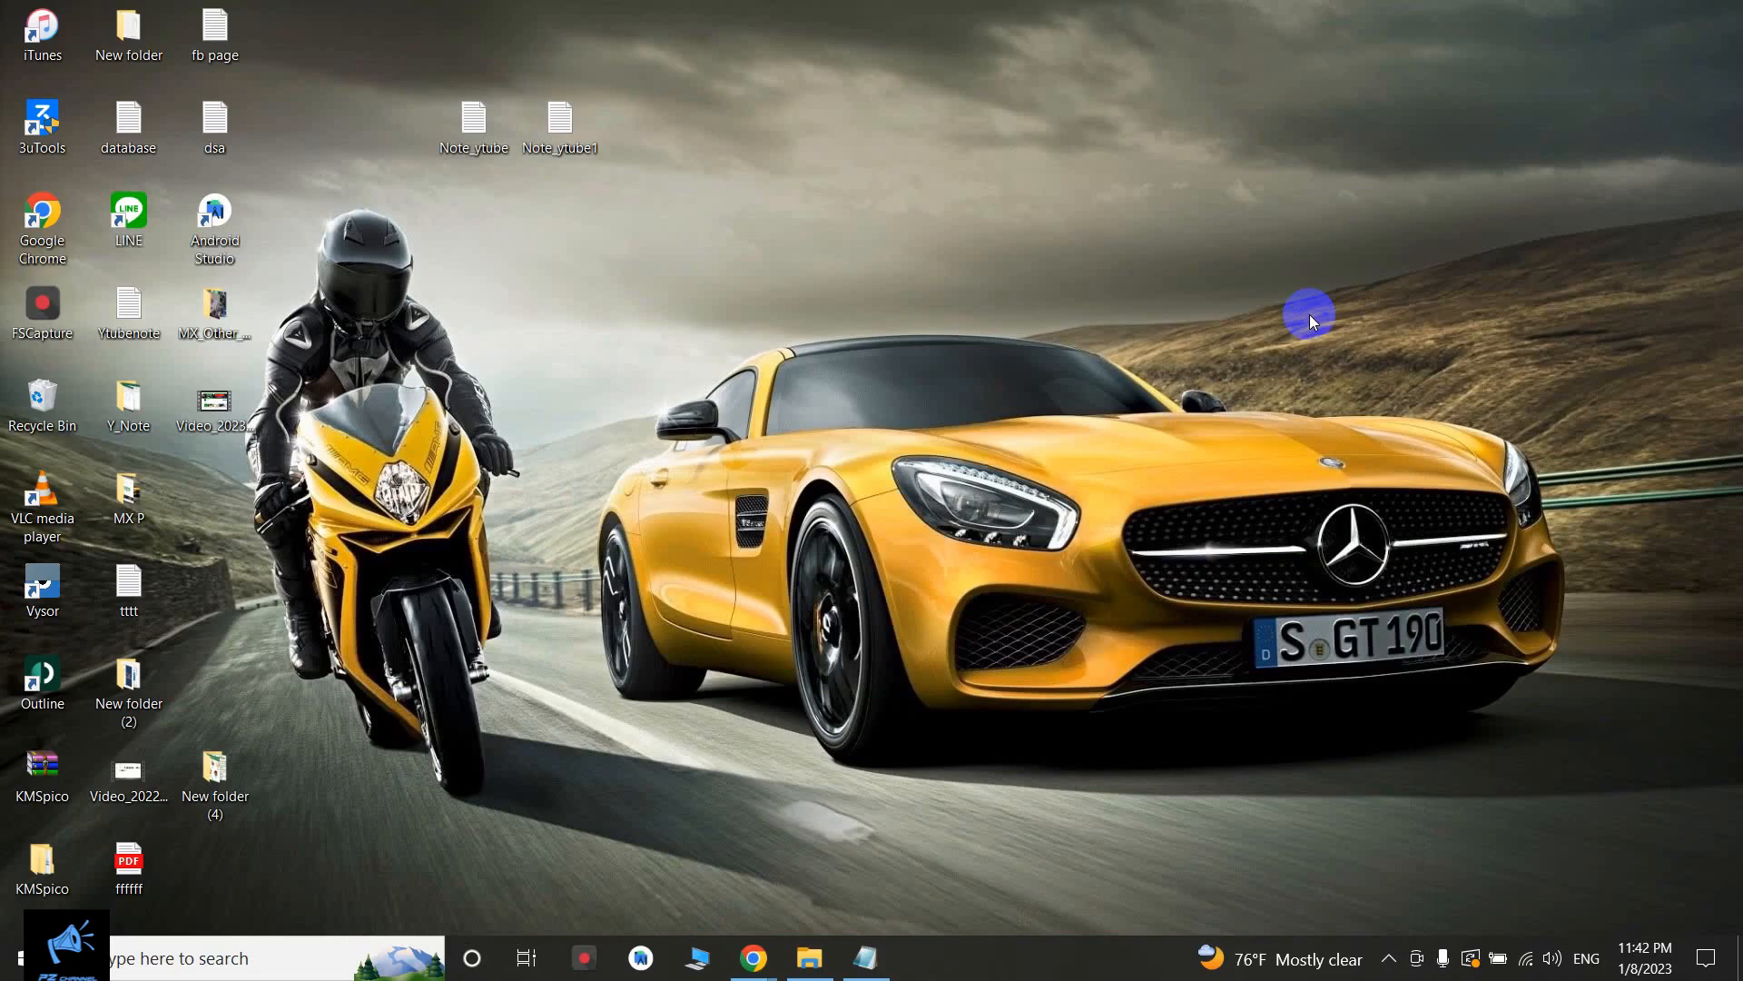
Step: Run mmc to open an empty management console and move its window higher on the desktop
key(super+r)
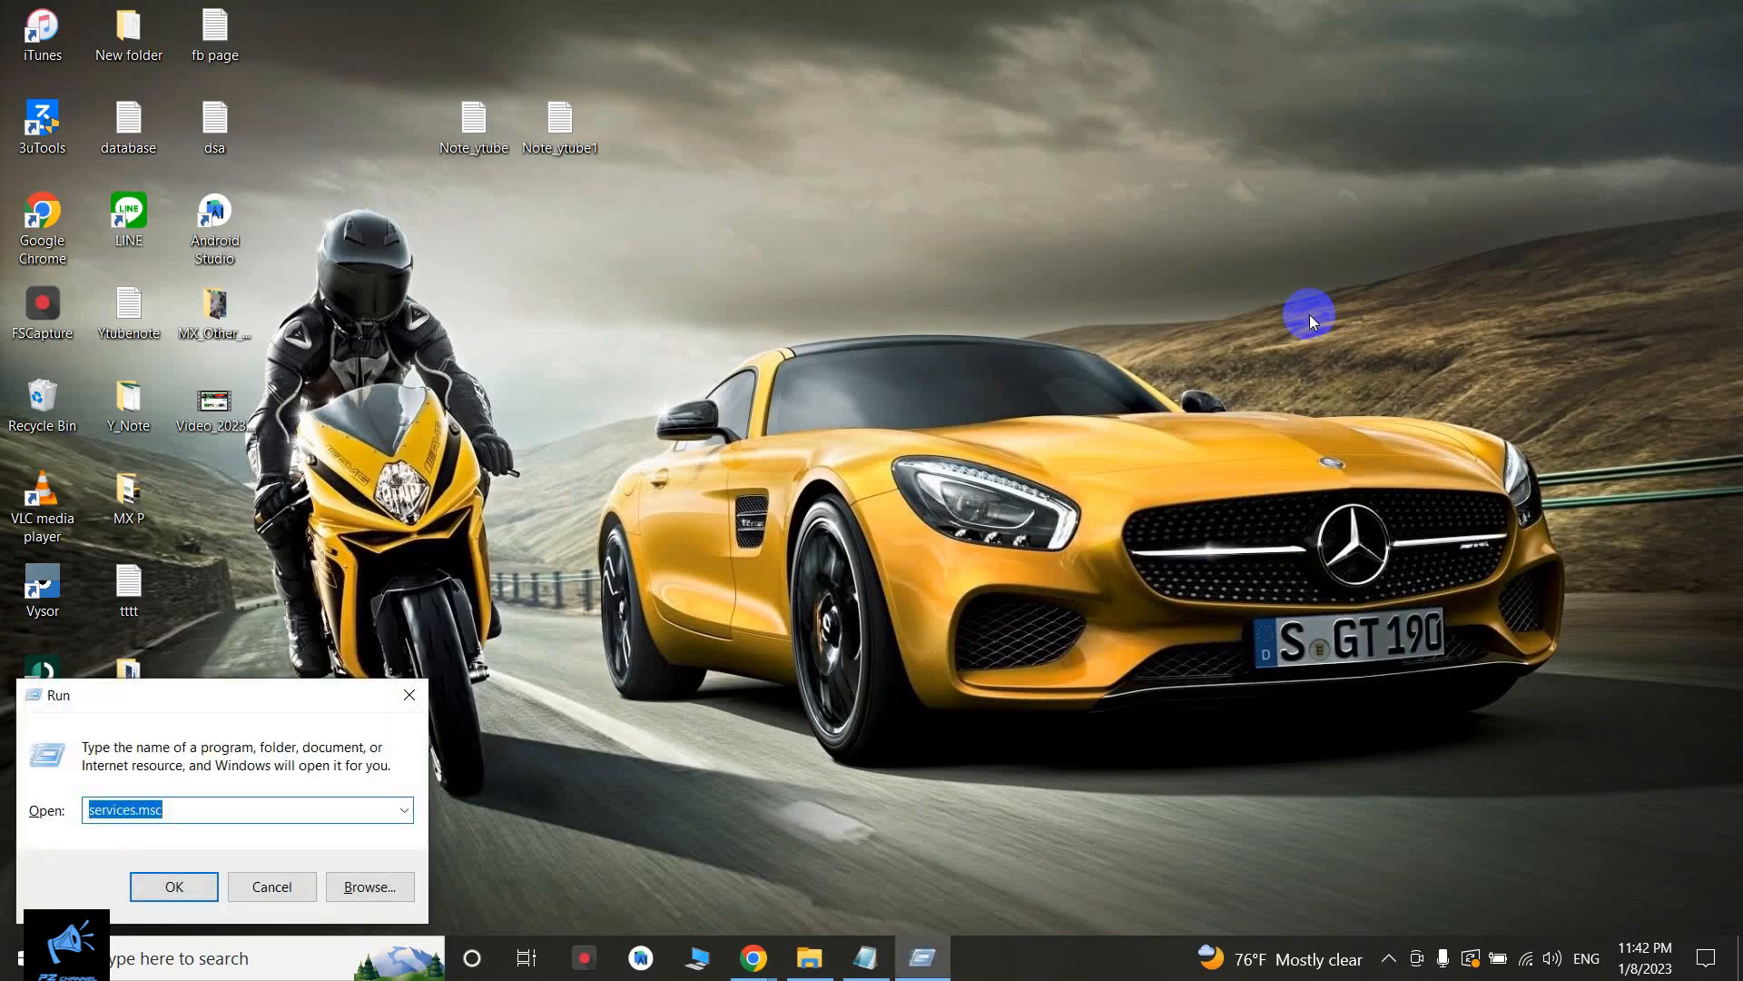
text(mmc)
click(209, 886)
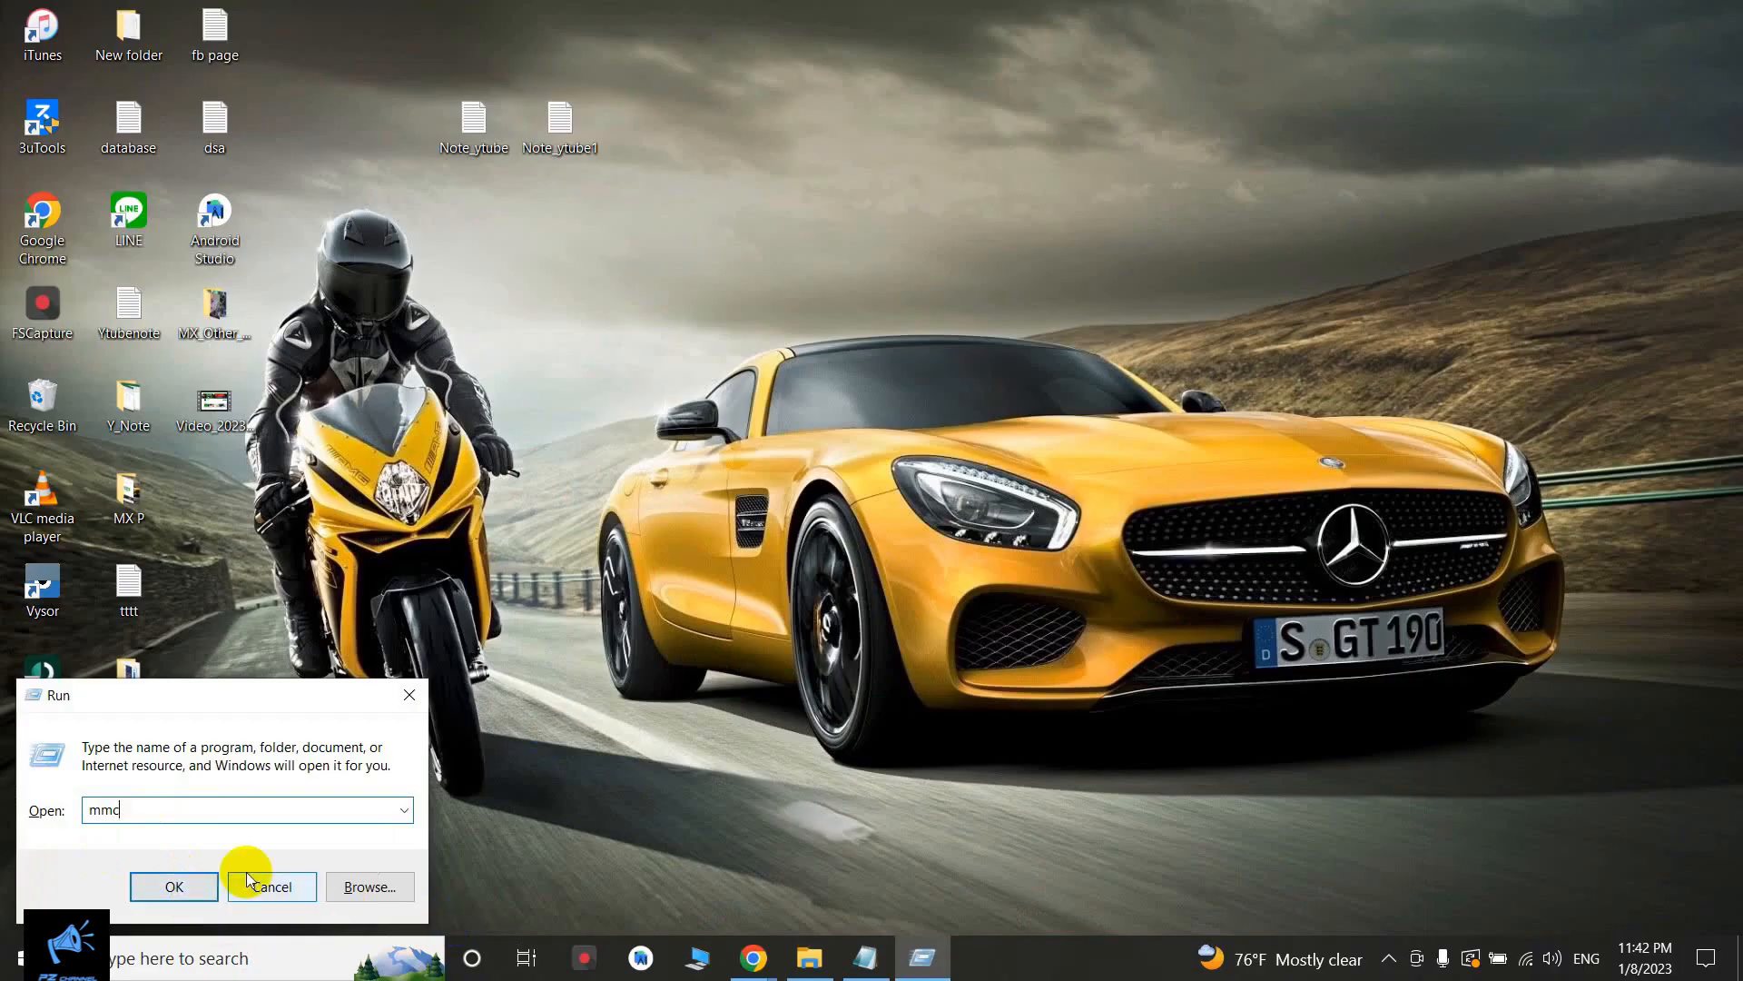
click(168, 890)
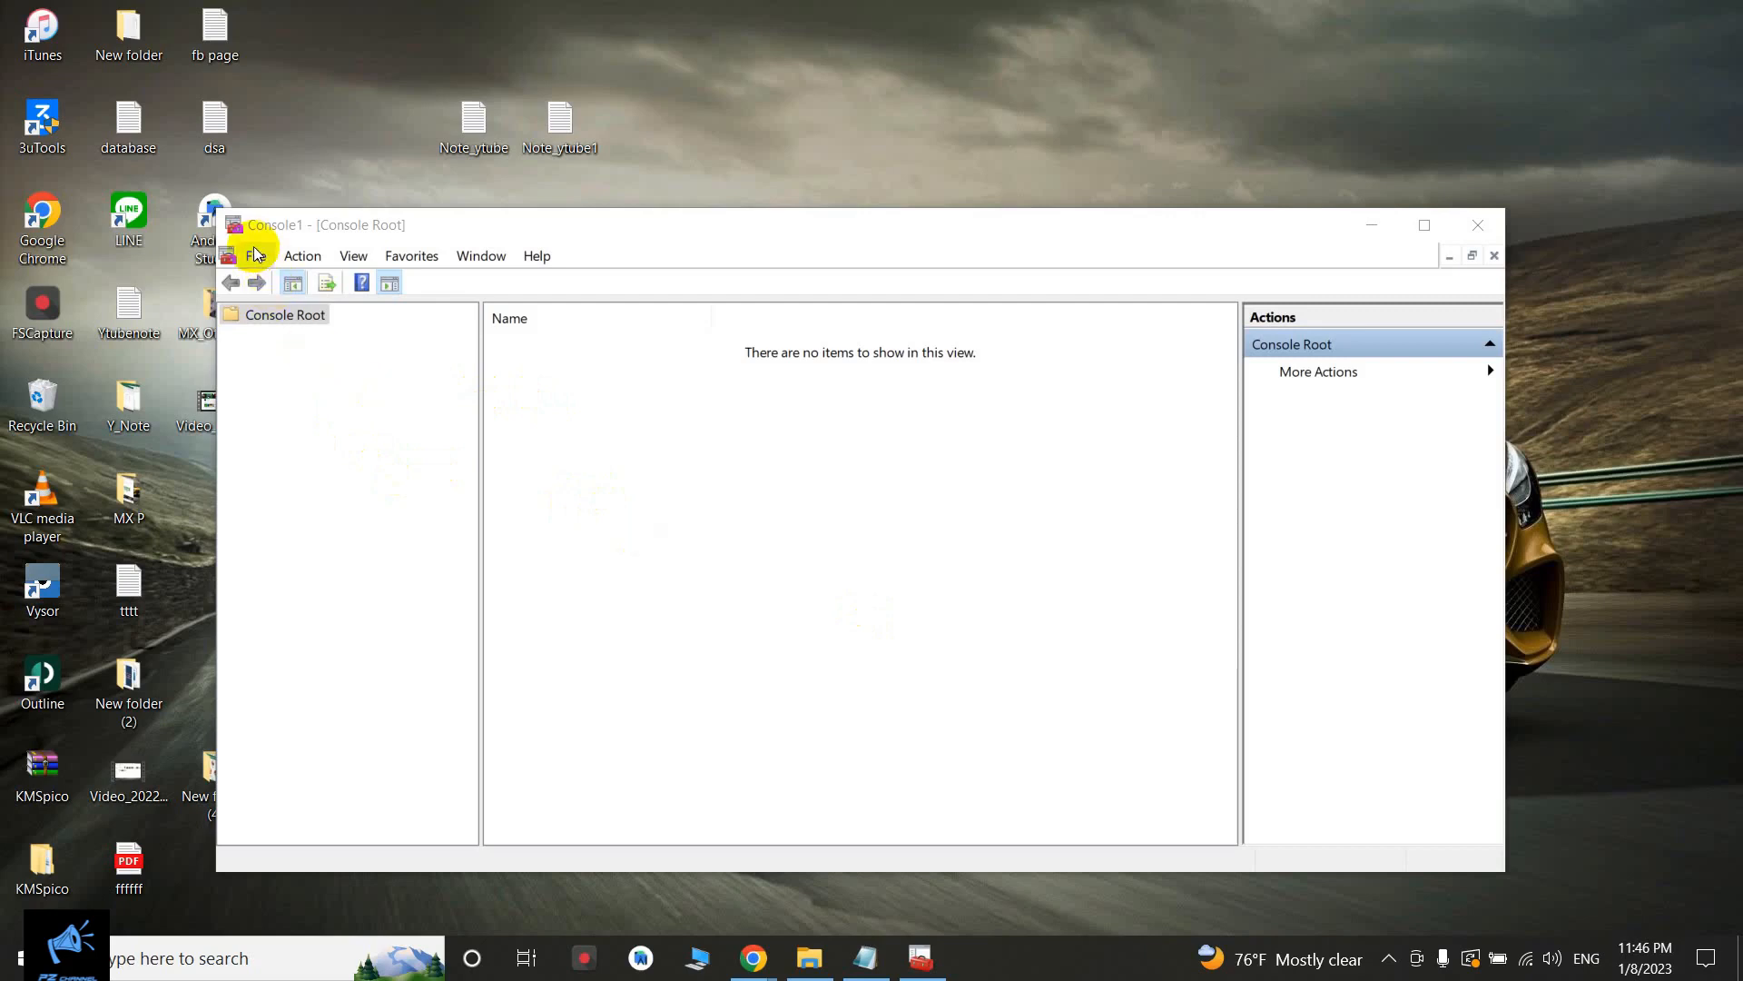
drag(791, 229, 870, 24)
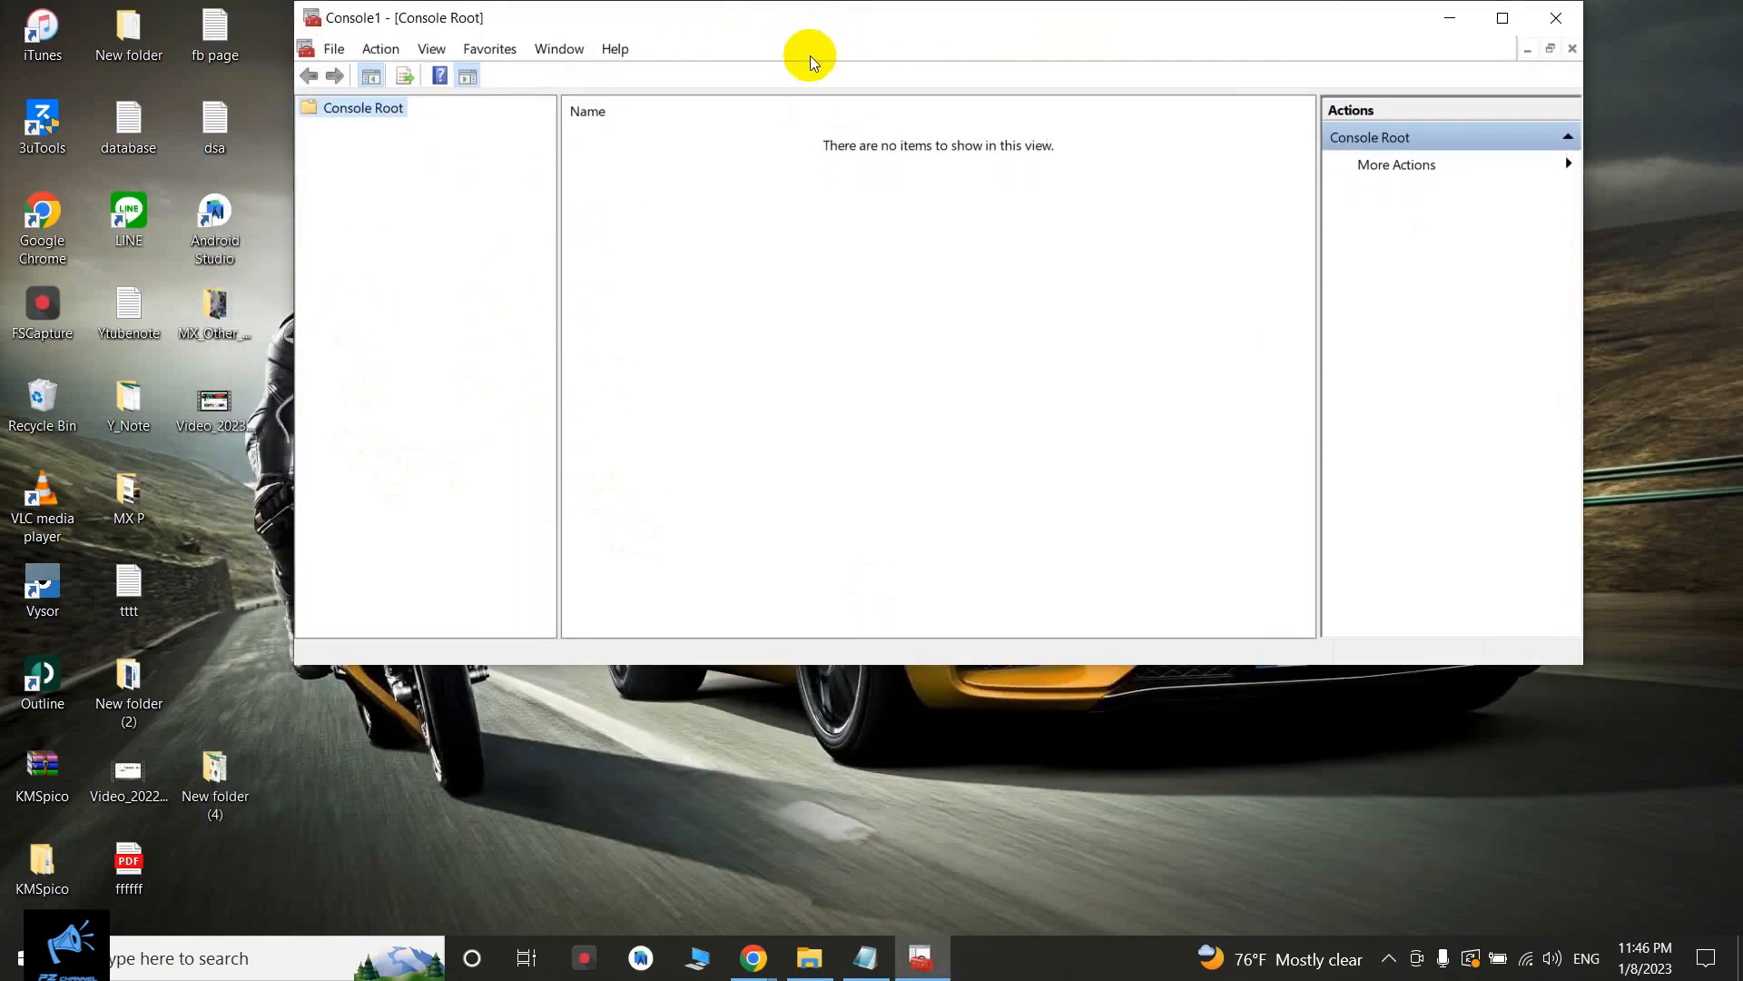
drag(848, 12, 852, 51)
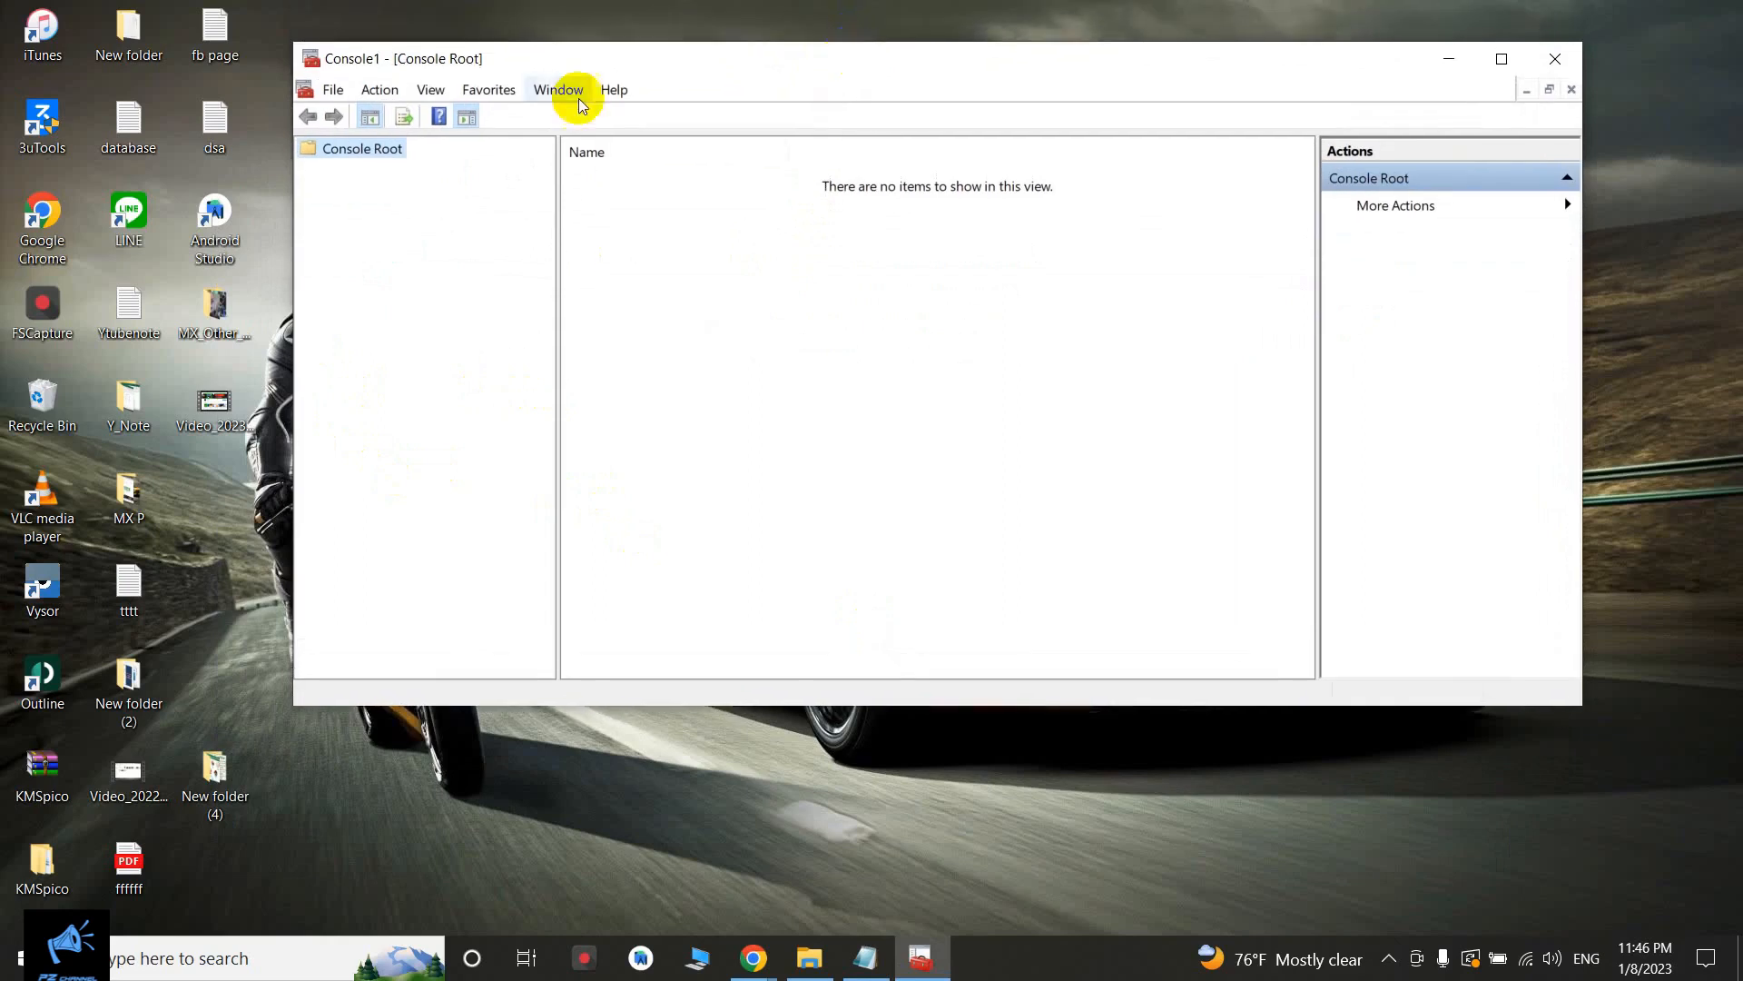
Step: Add the Group Policy Object snap-in for Local Computer to the console
click(332, 91)
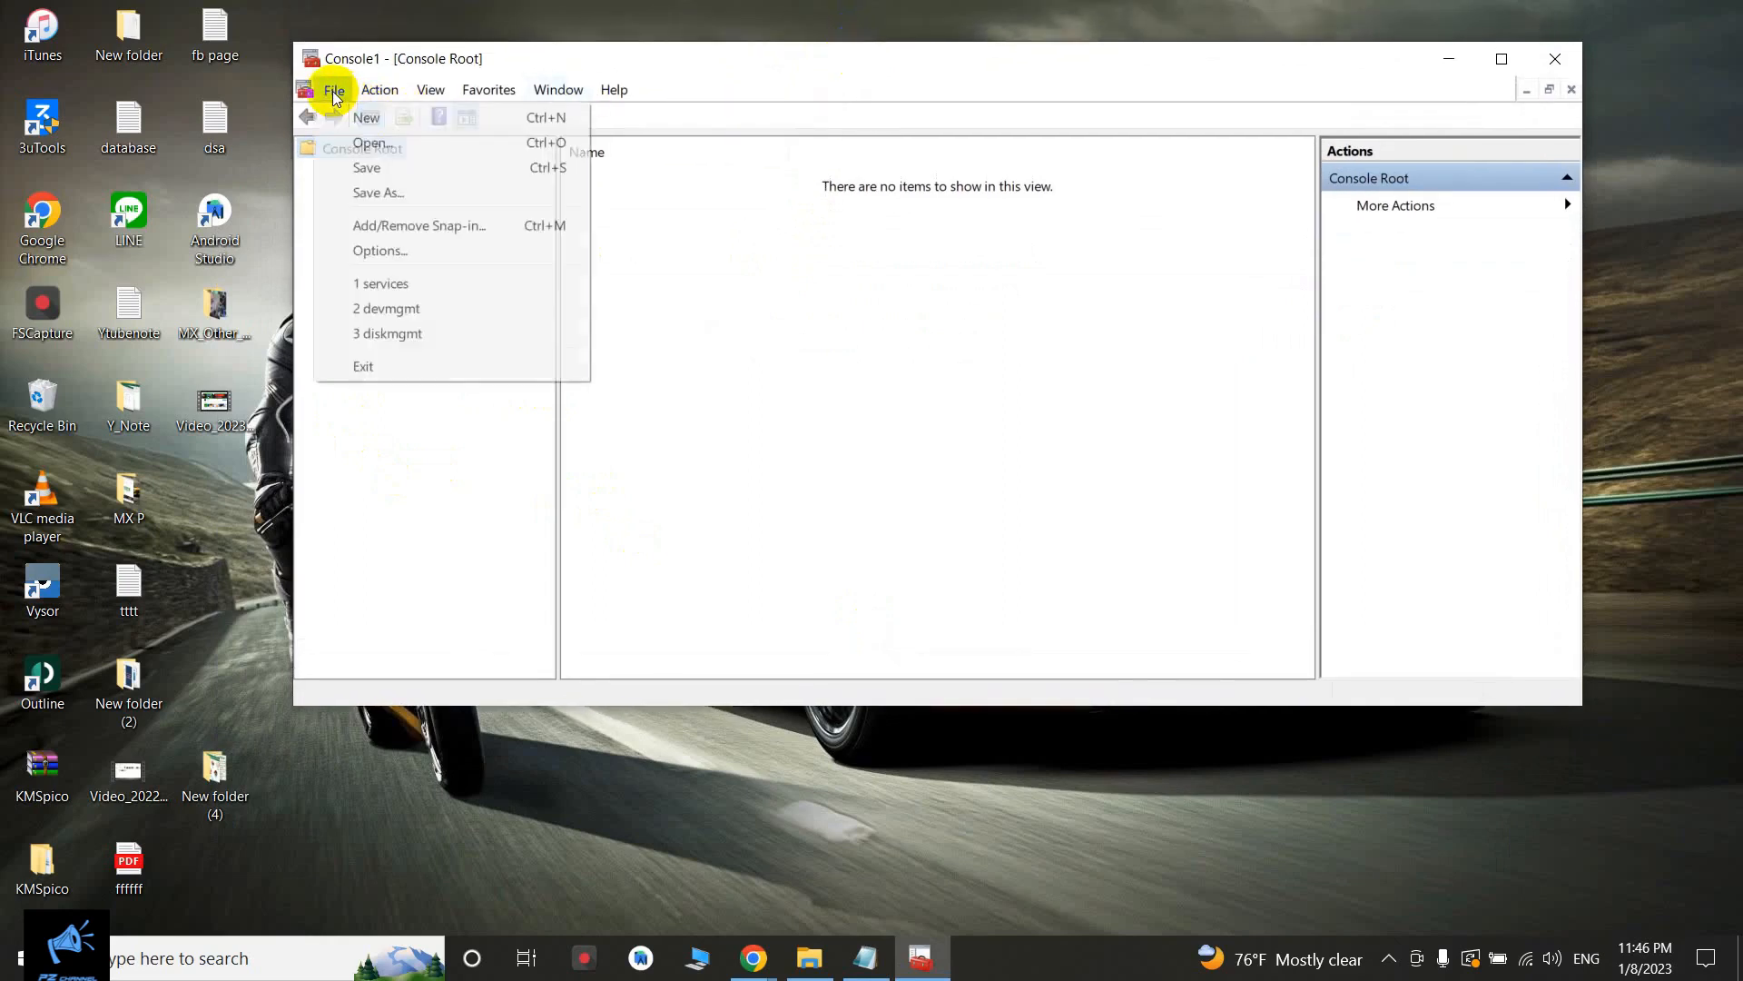
click(440, 226)
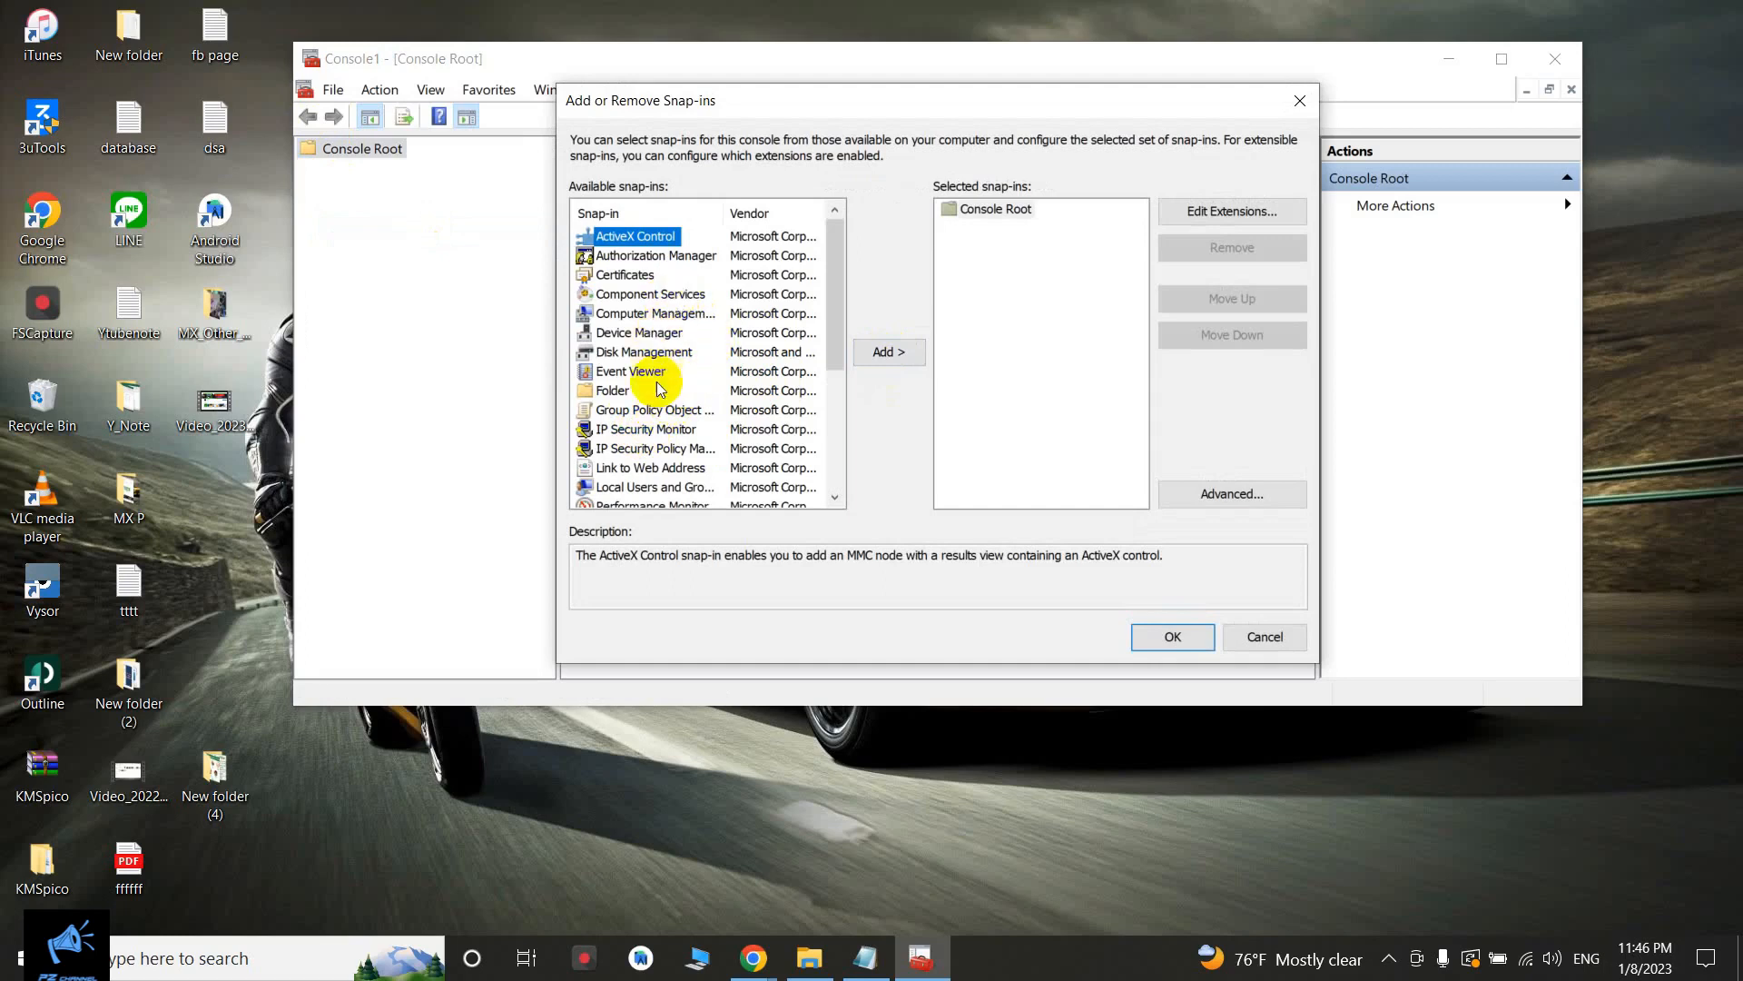
double_click(659, 411)
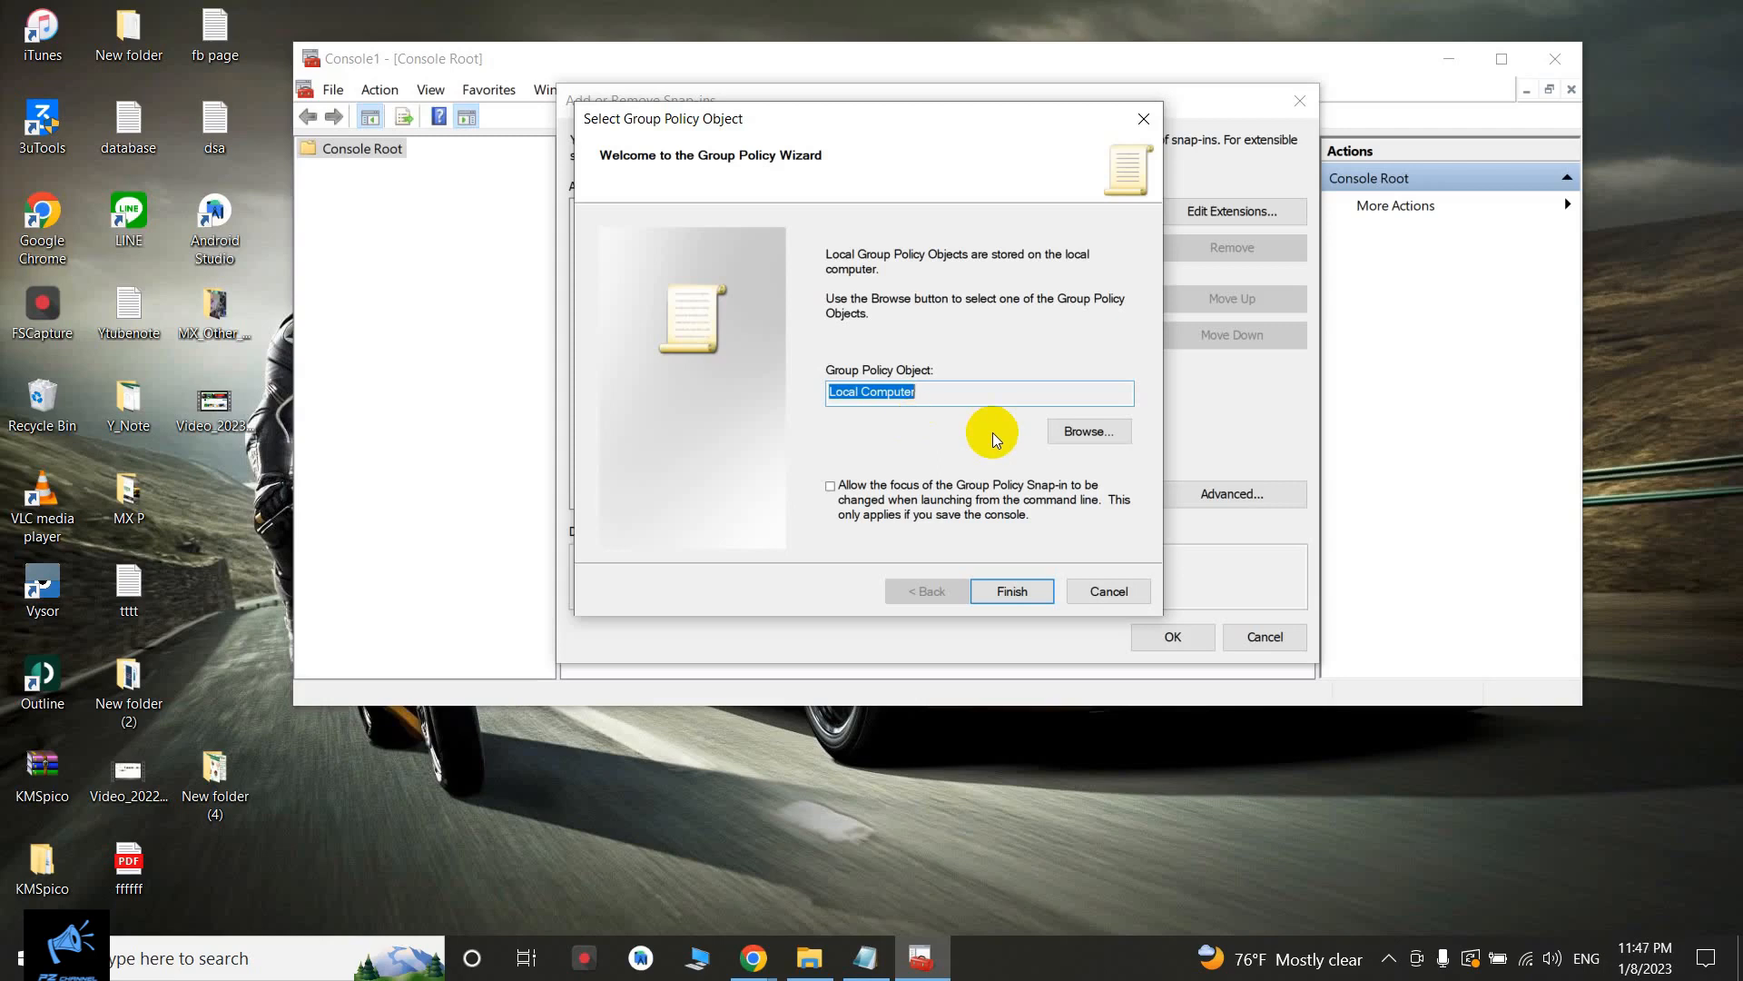
click(1107, 595)
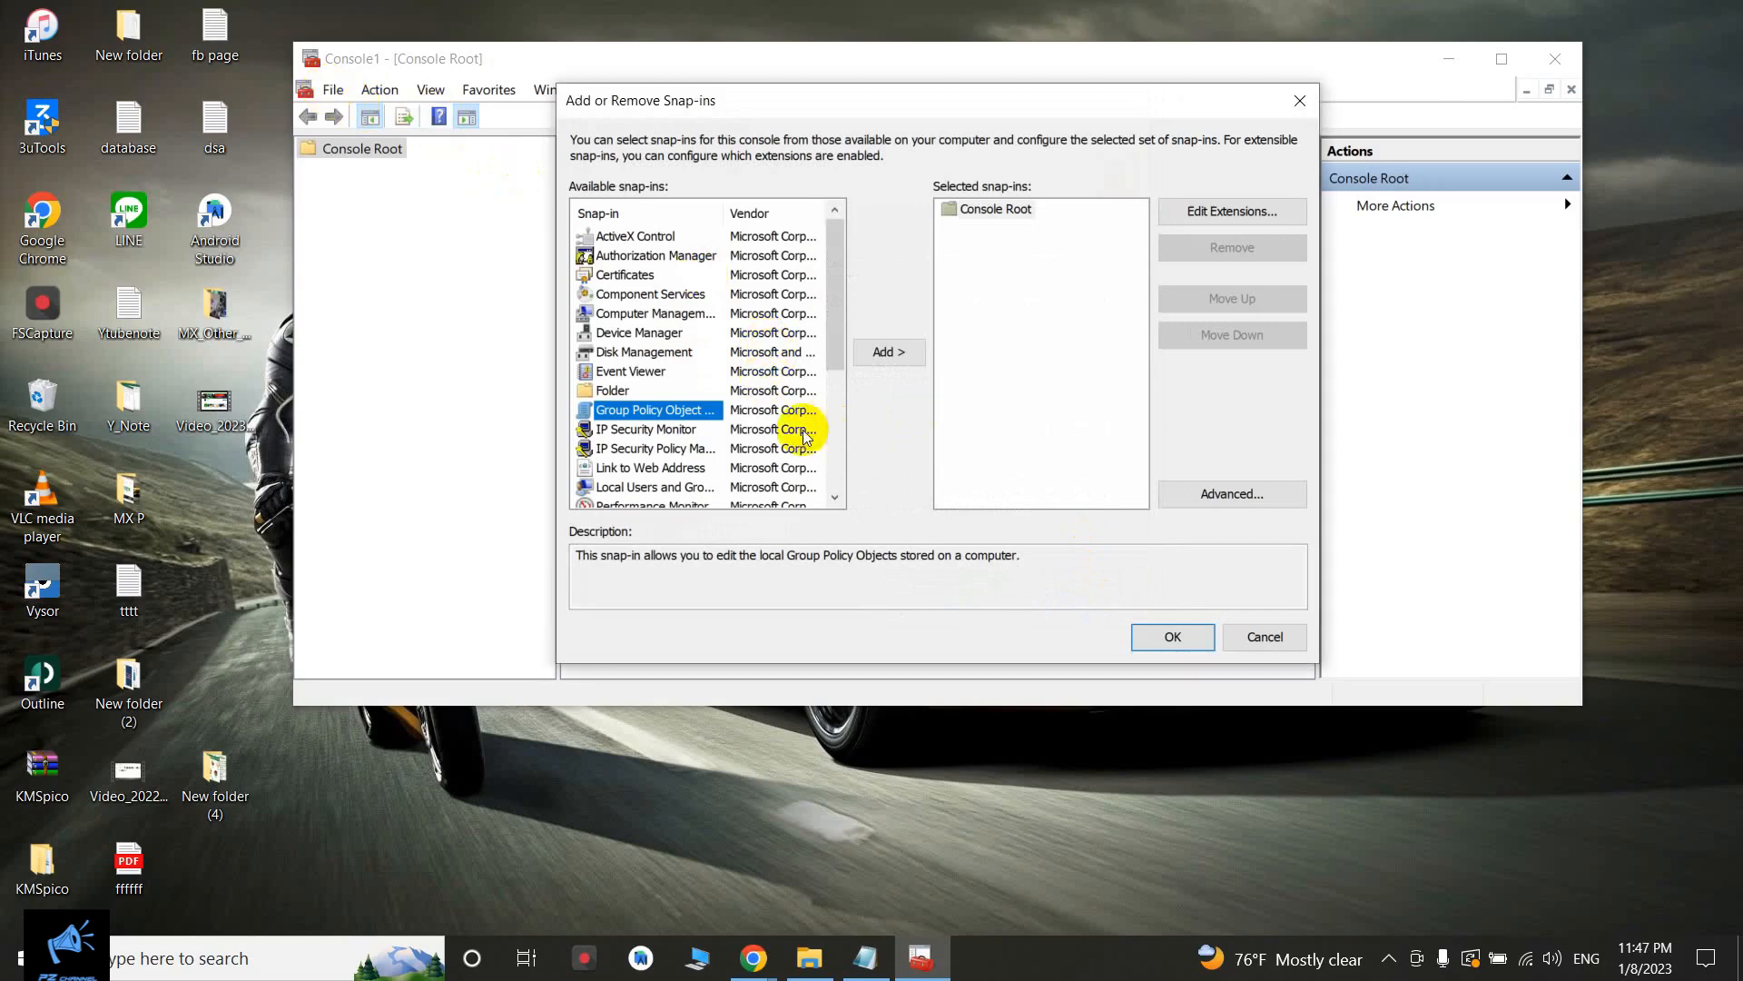
double_click(669, 415)
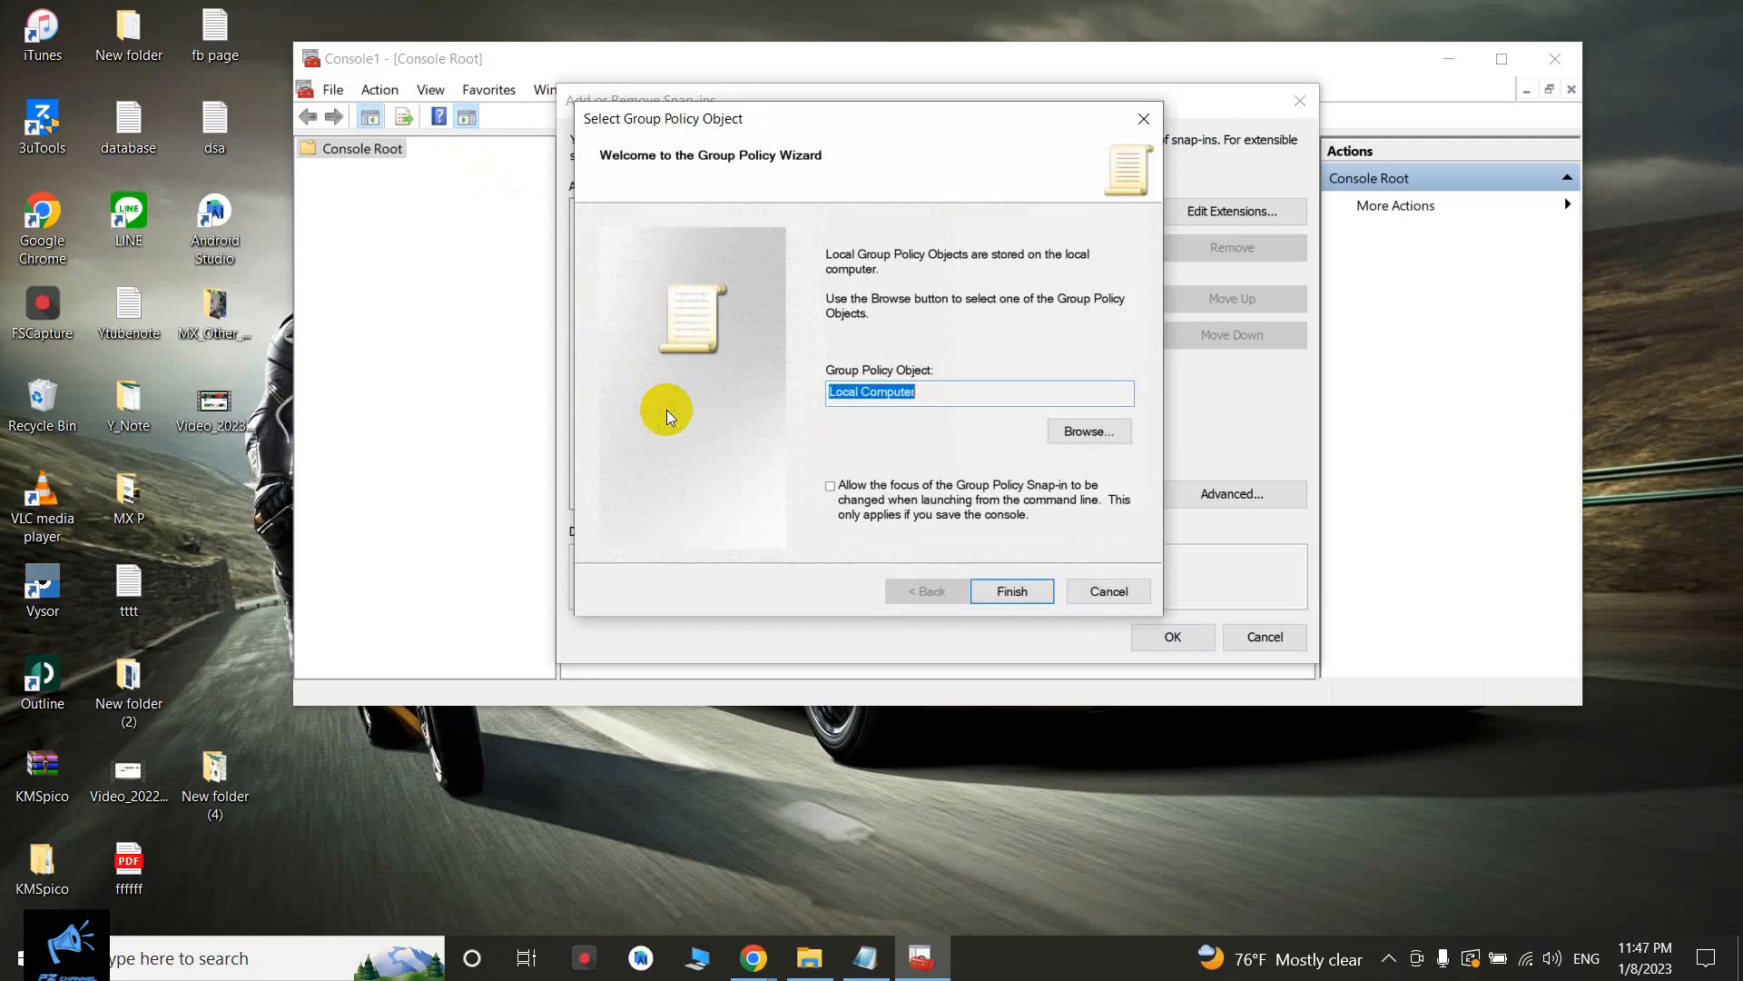
click(1040, 591)
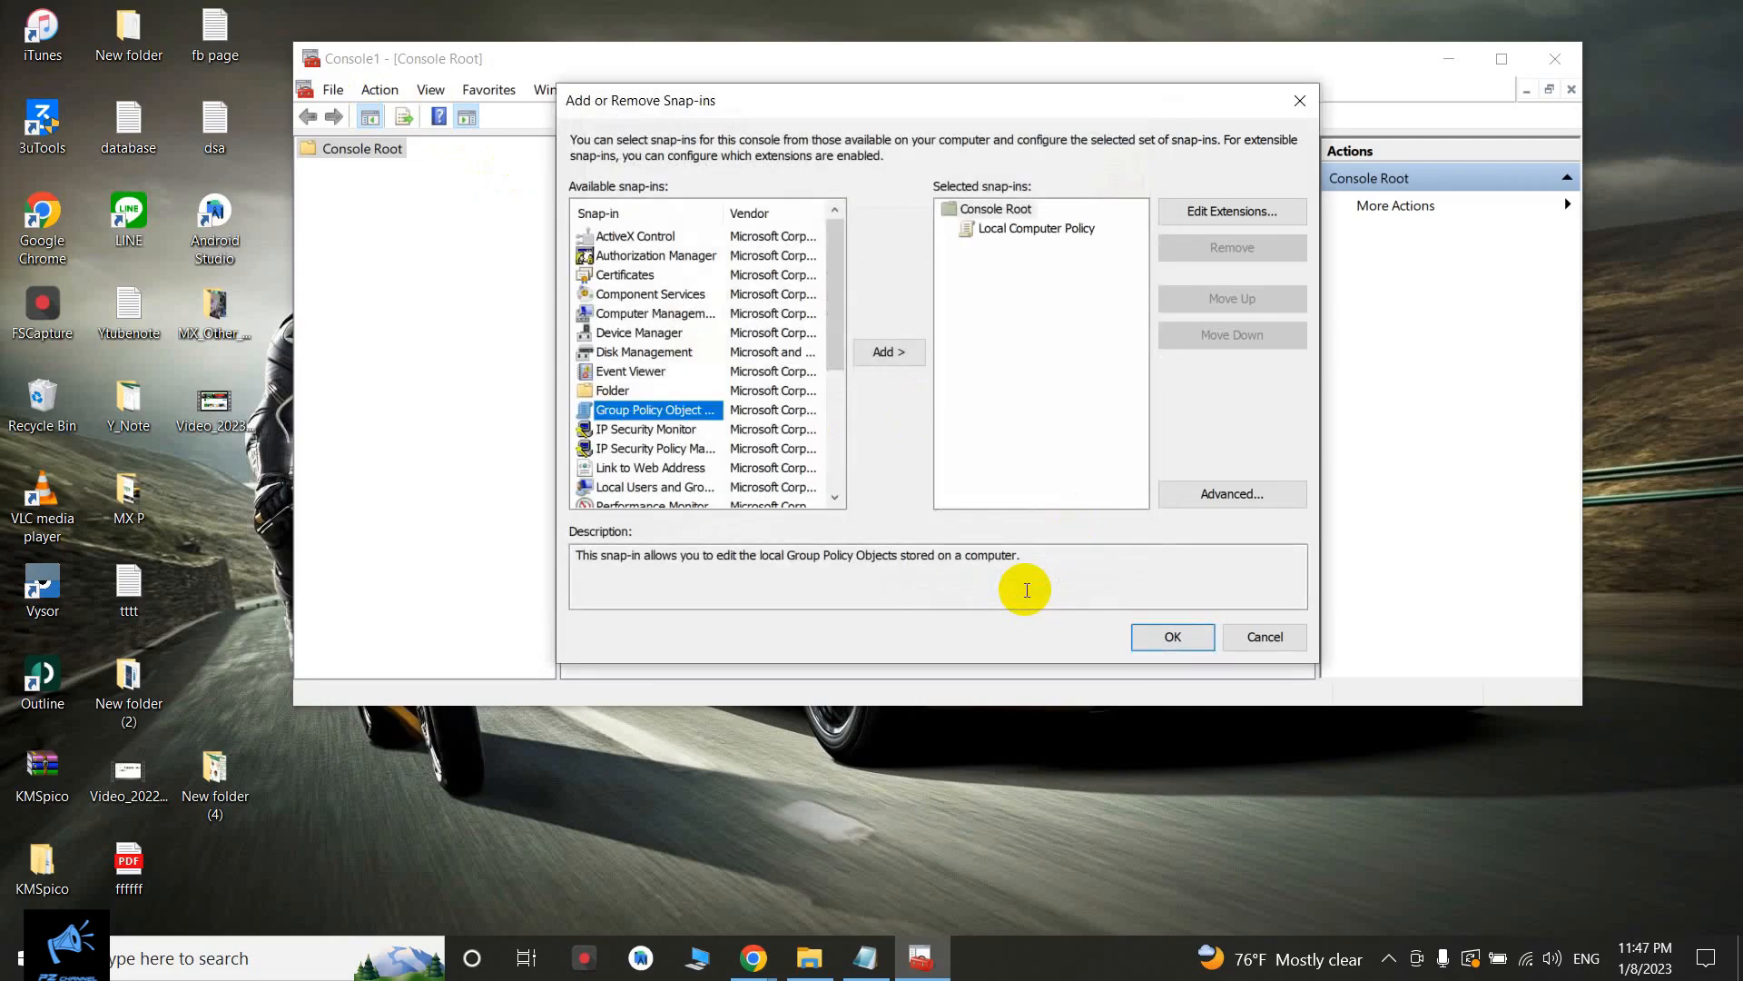
click(1180, 646)
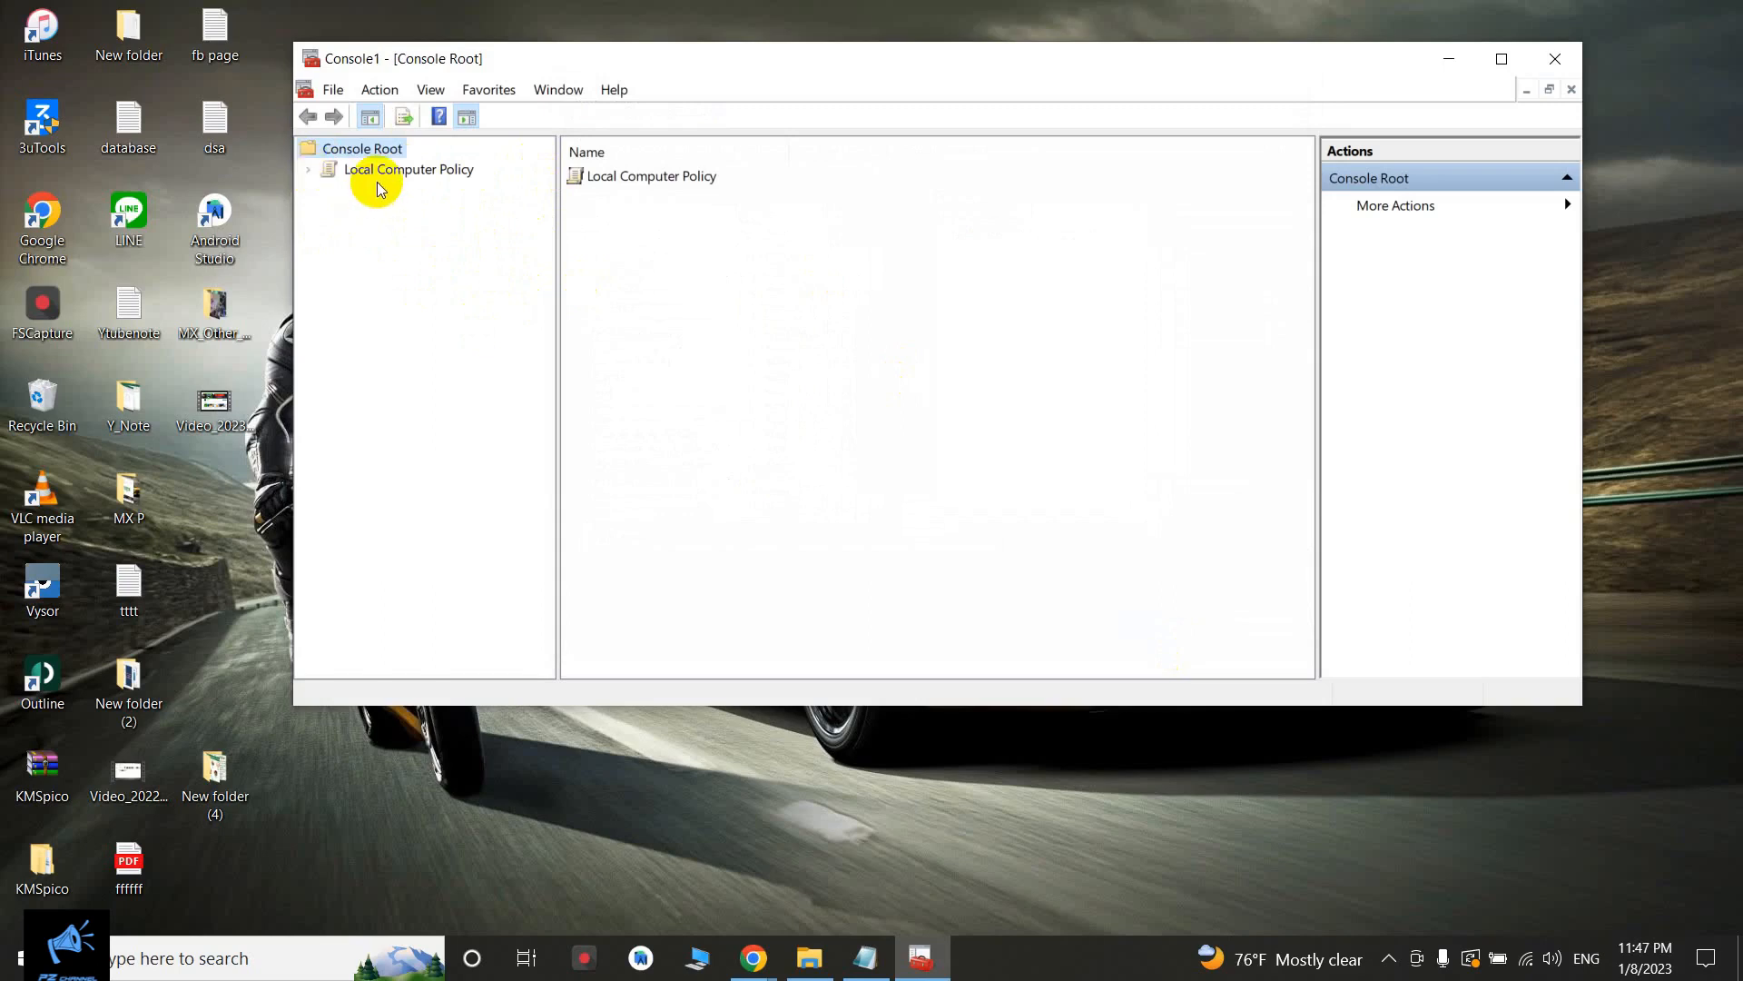
Step: Expand Local Computer Policy through Computer Configuration and Administrative Templates to Windows Components, then maximize the console and widen the tree
click(308, 172)
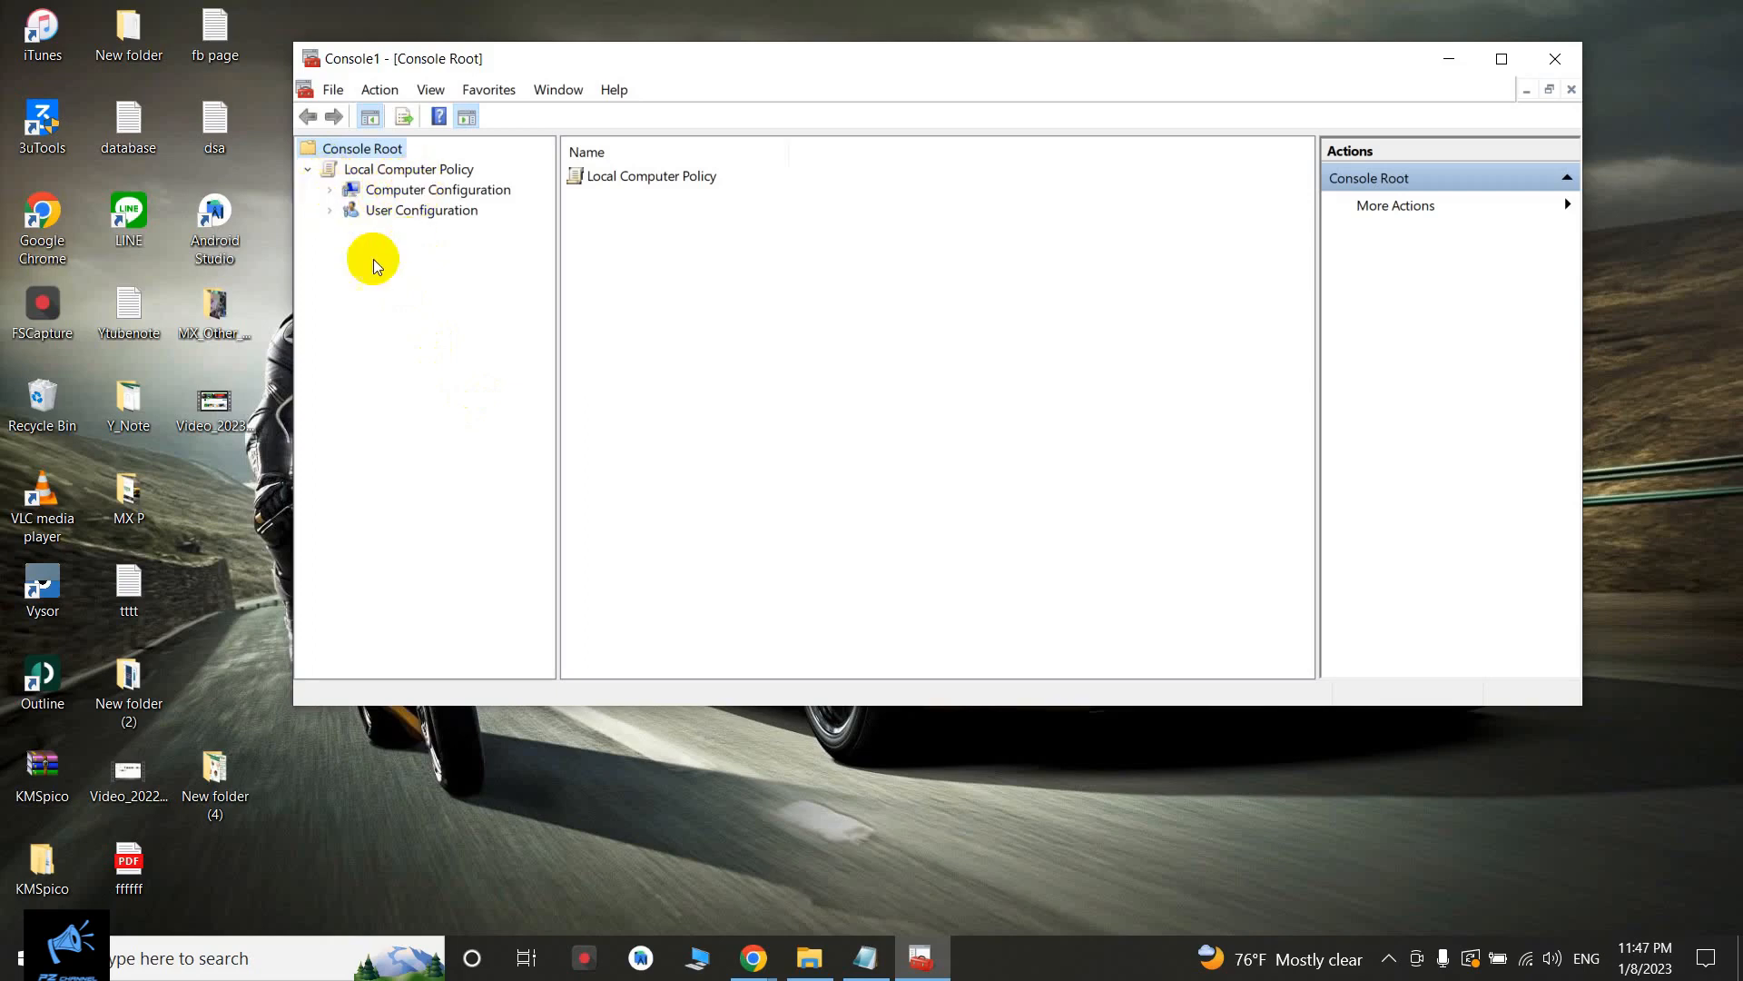
click(328, 188)
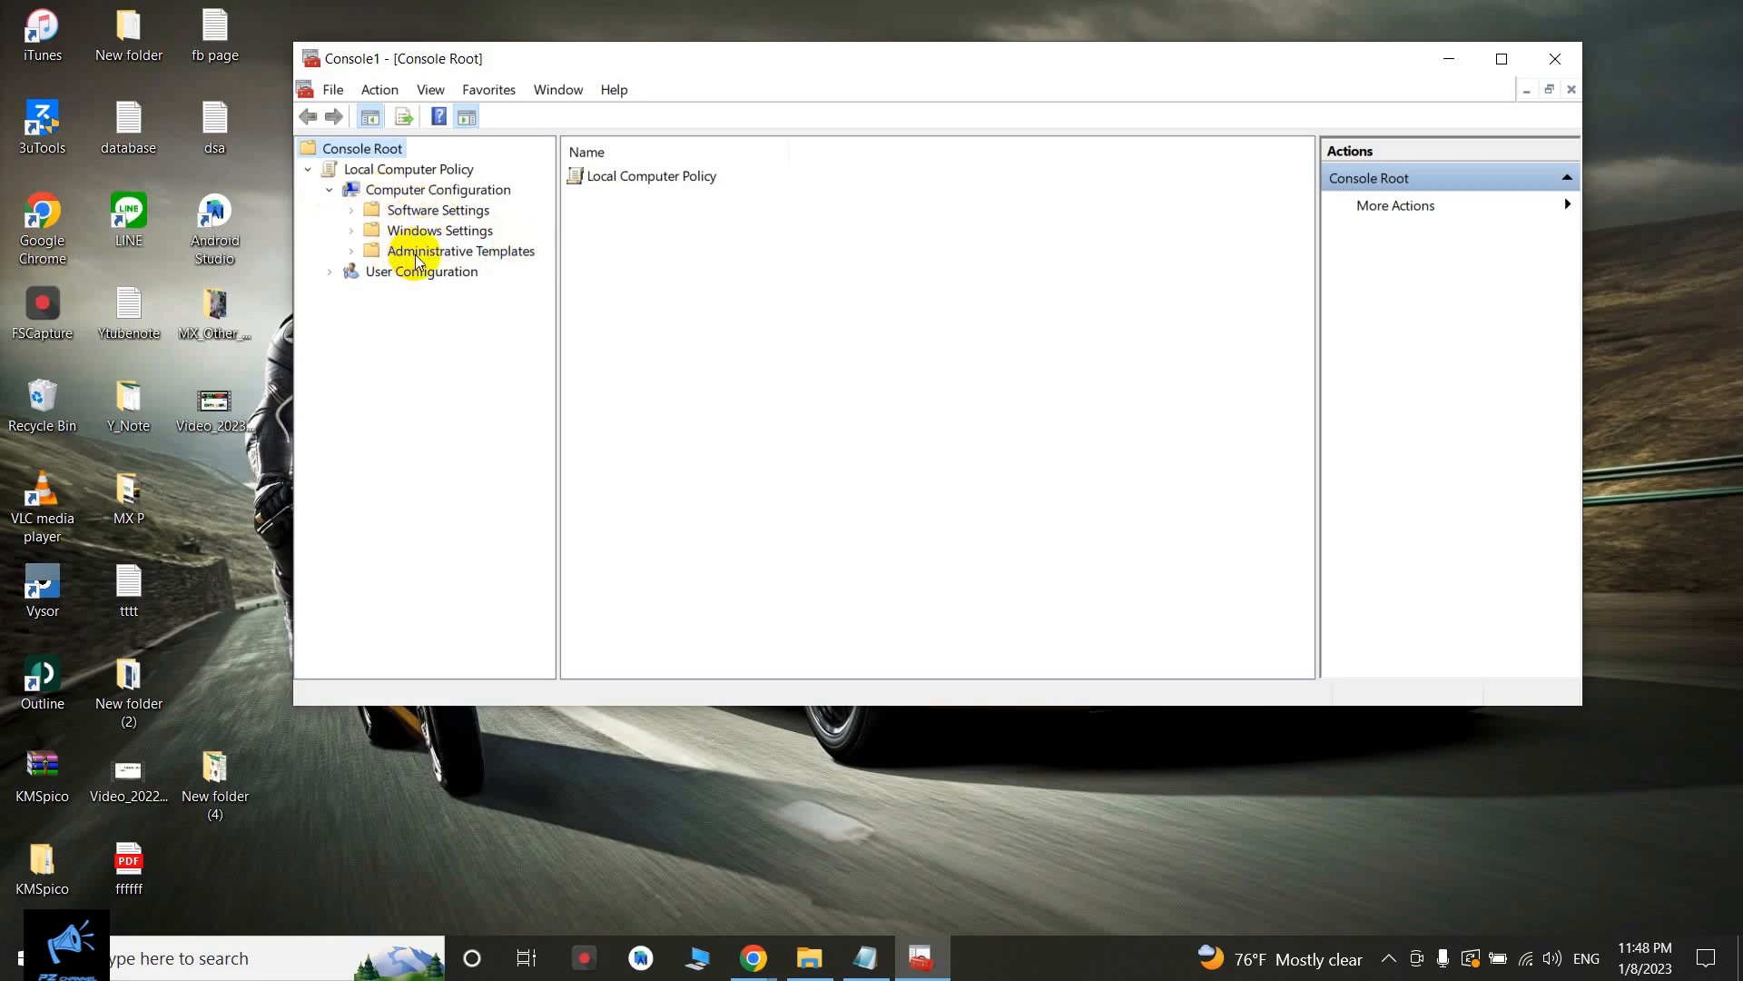
click(353, 254)
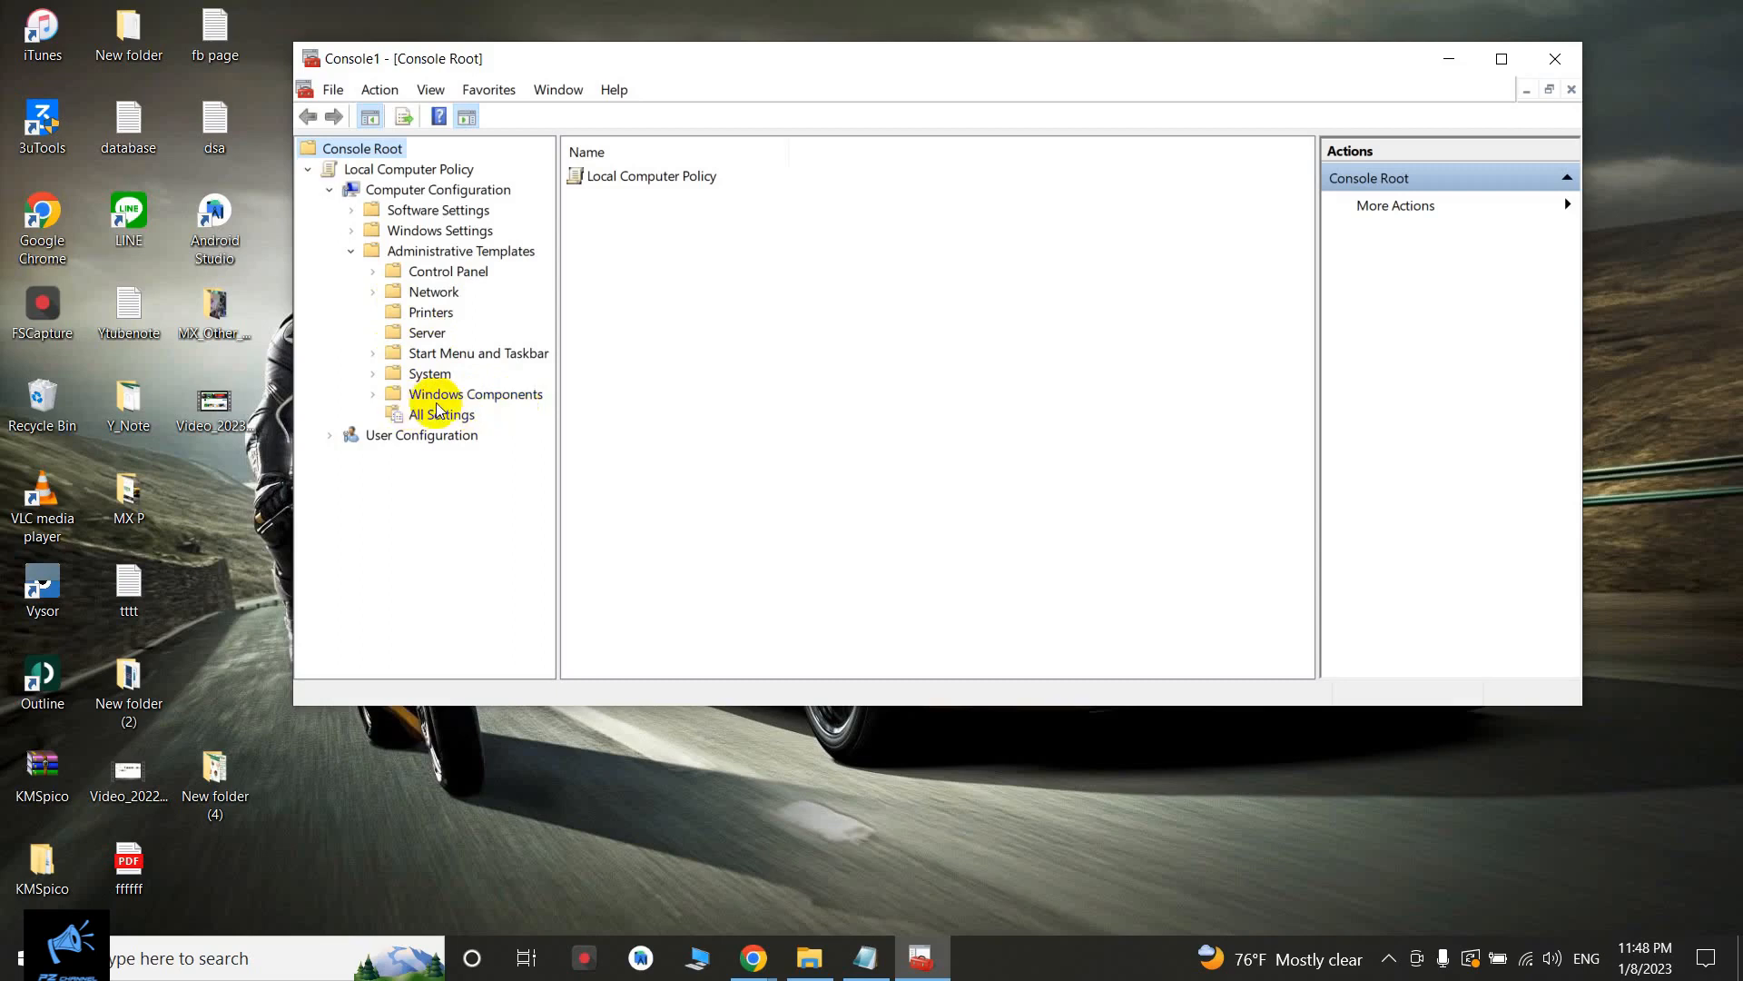
click(373, 395)
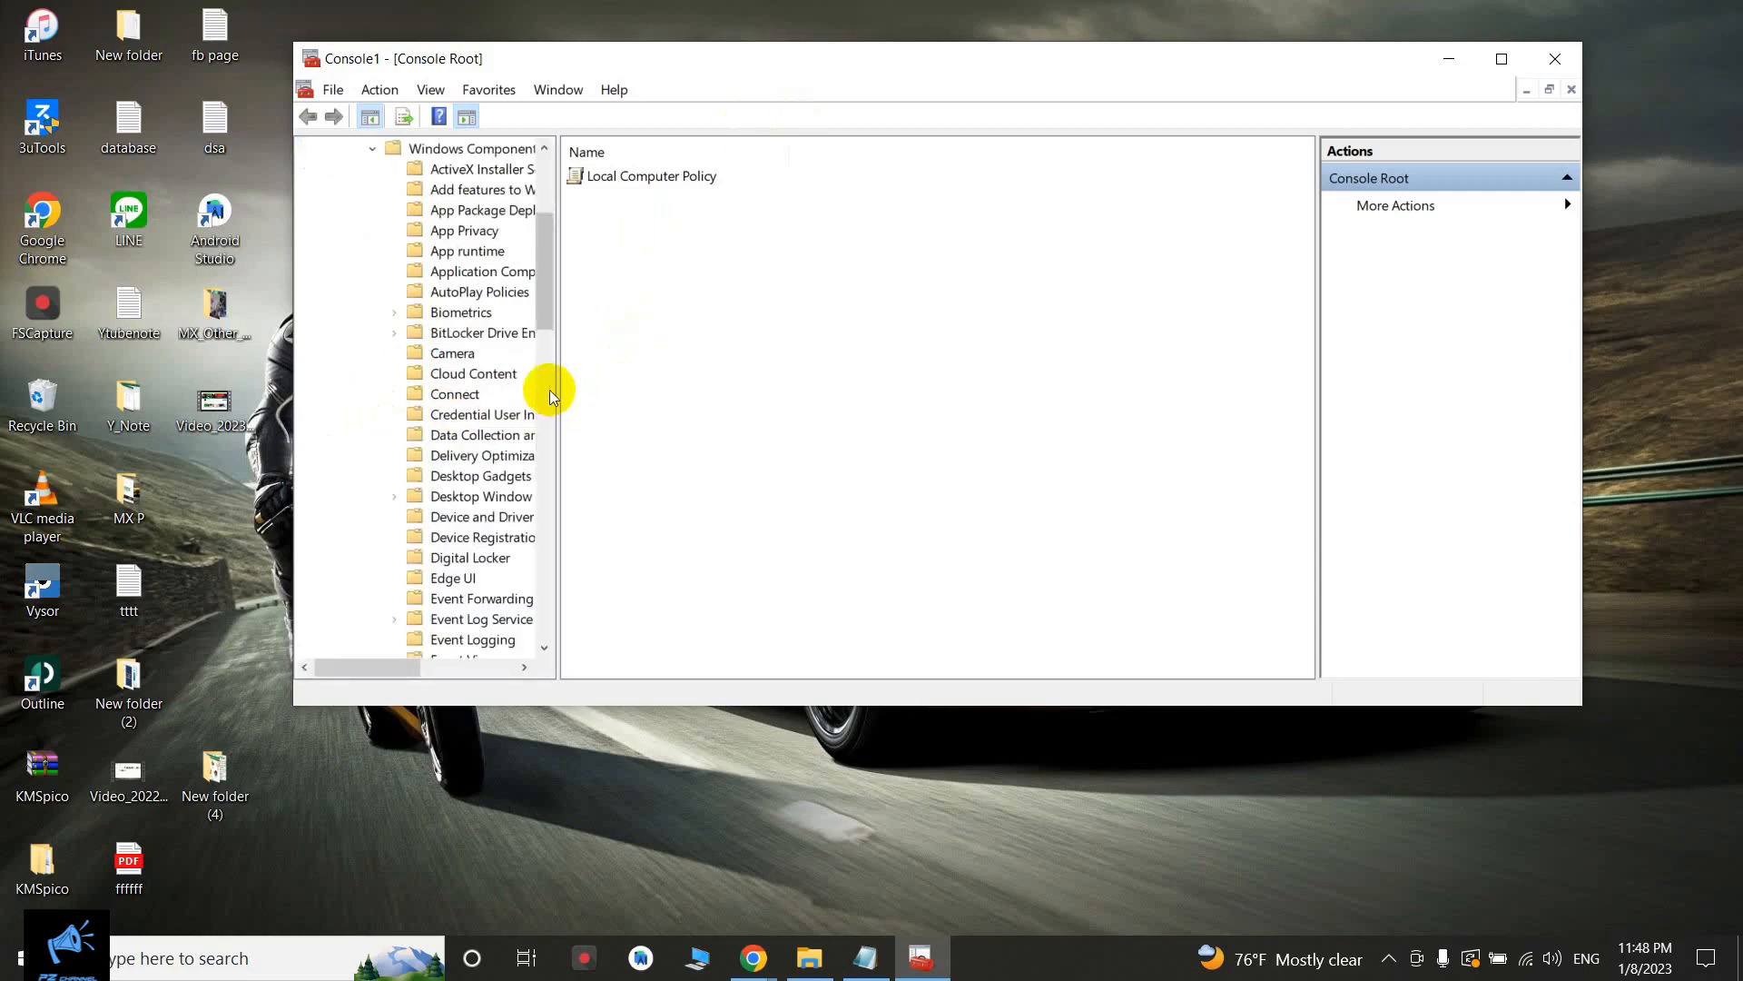
click(1501, 60)
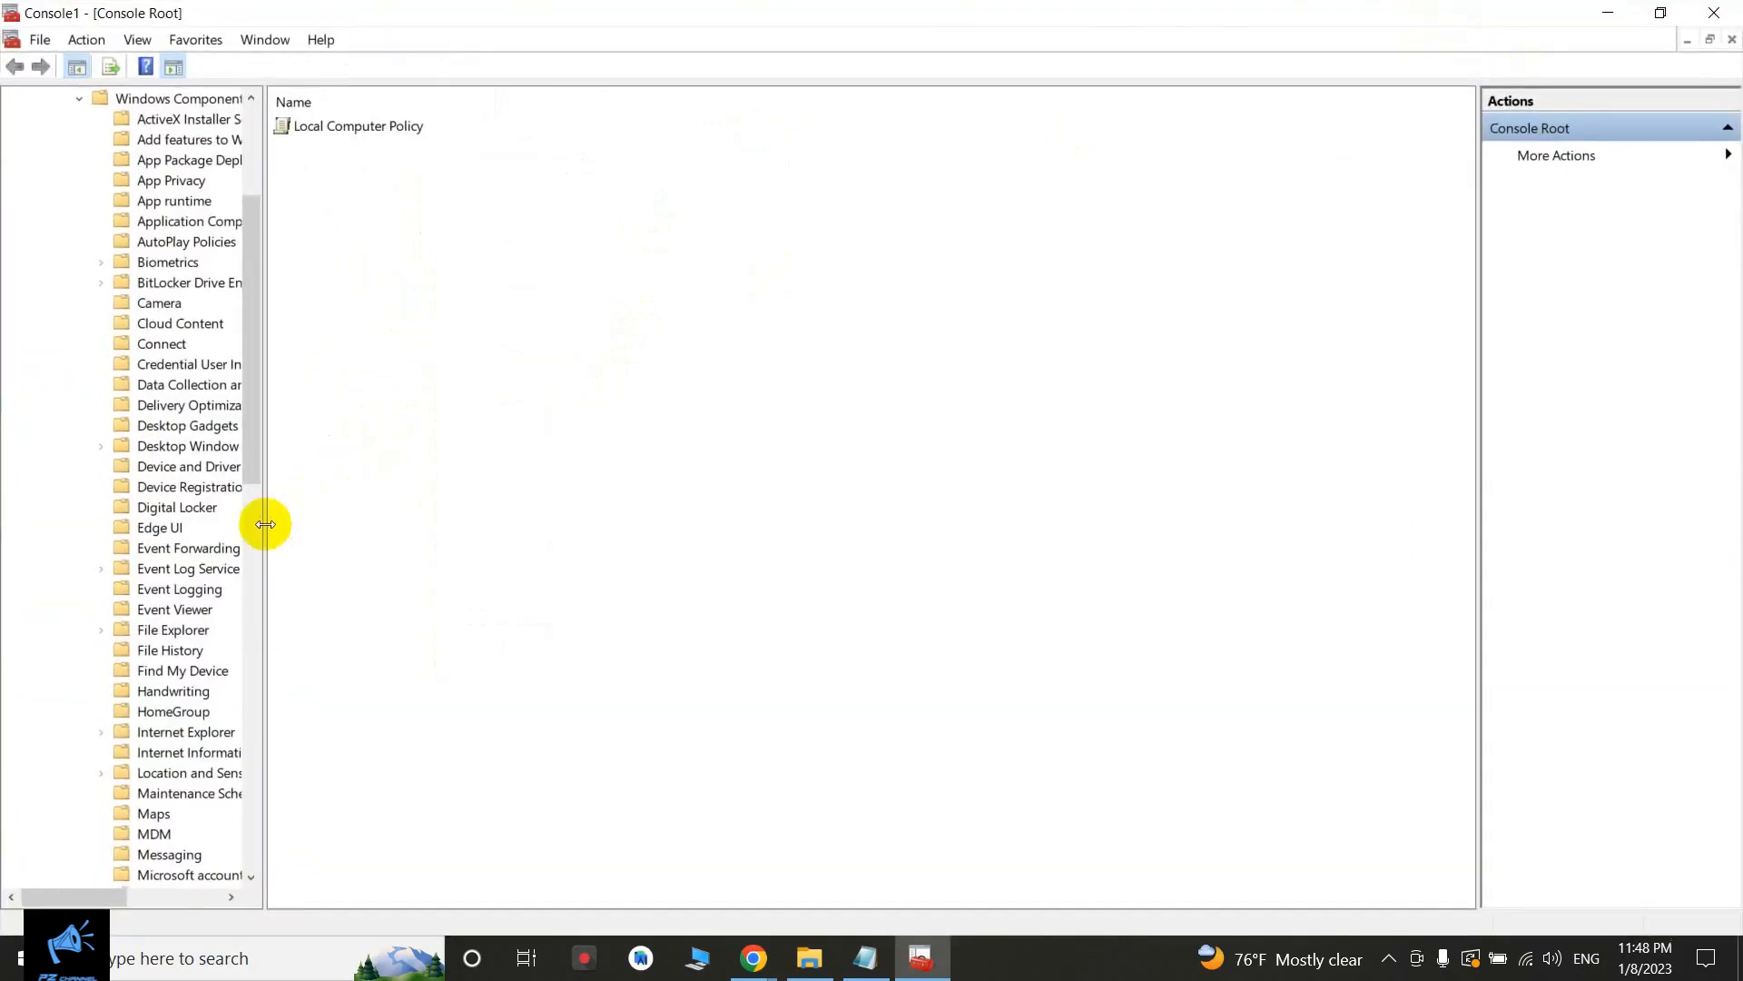
drag(265, 524, 635, 494)
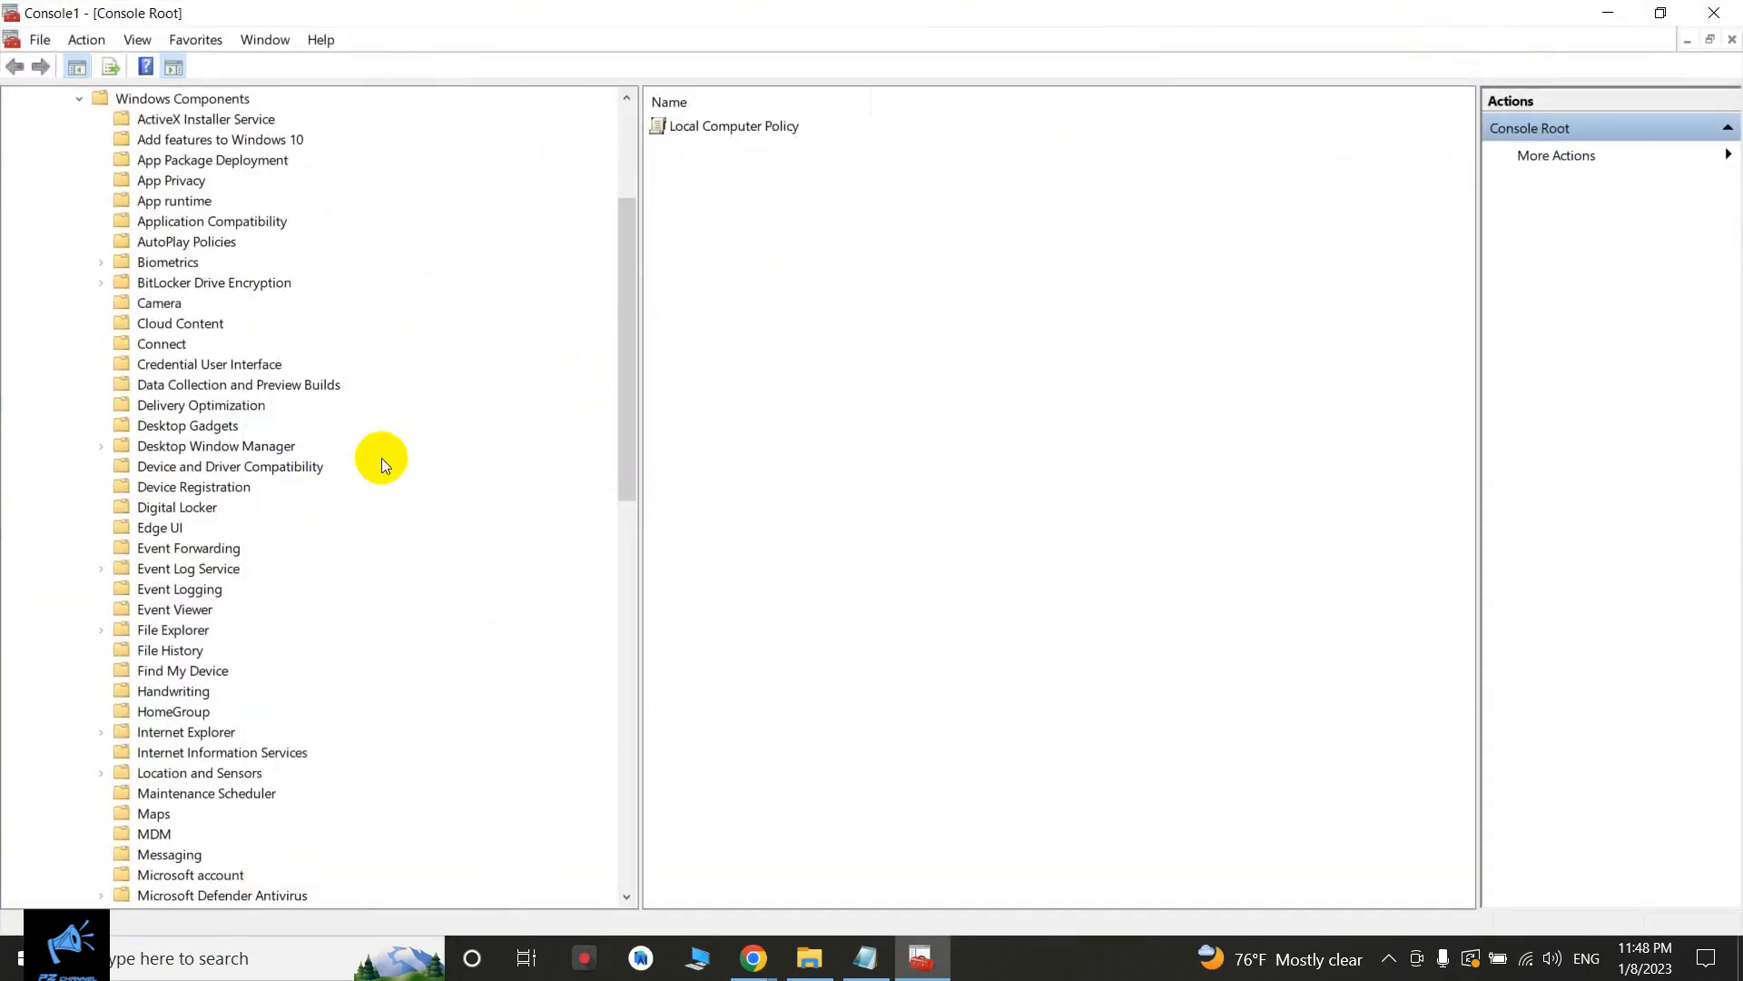
Step: Look through the folders under Windows Components in the console tree, from ActiveX Installer Service down to Windows Update
scroll(382, 458, down, 6)
scroll(381, 457, up, 10)
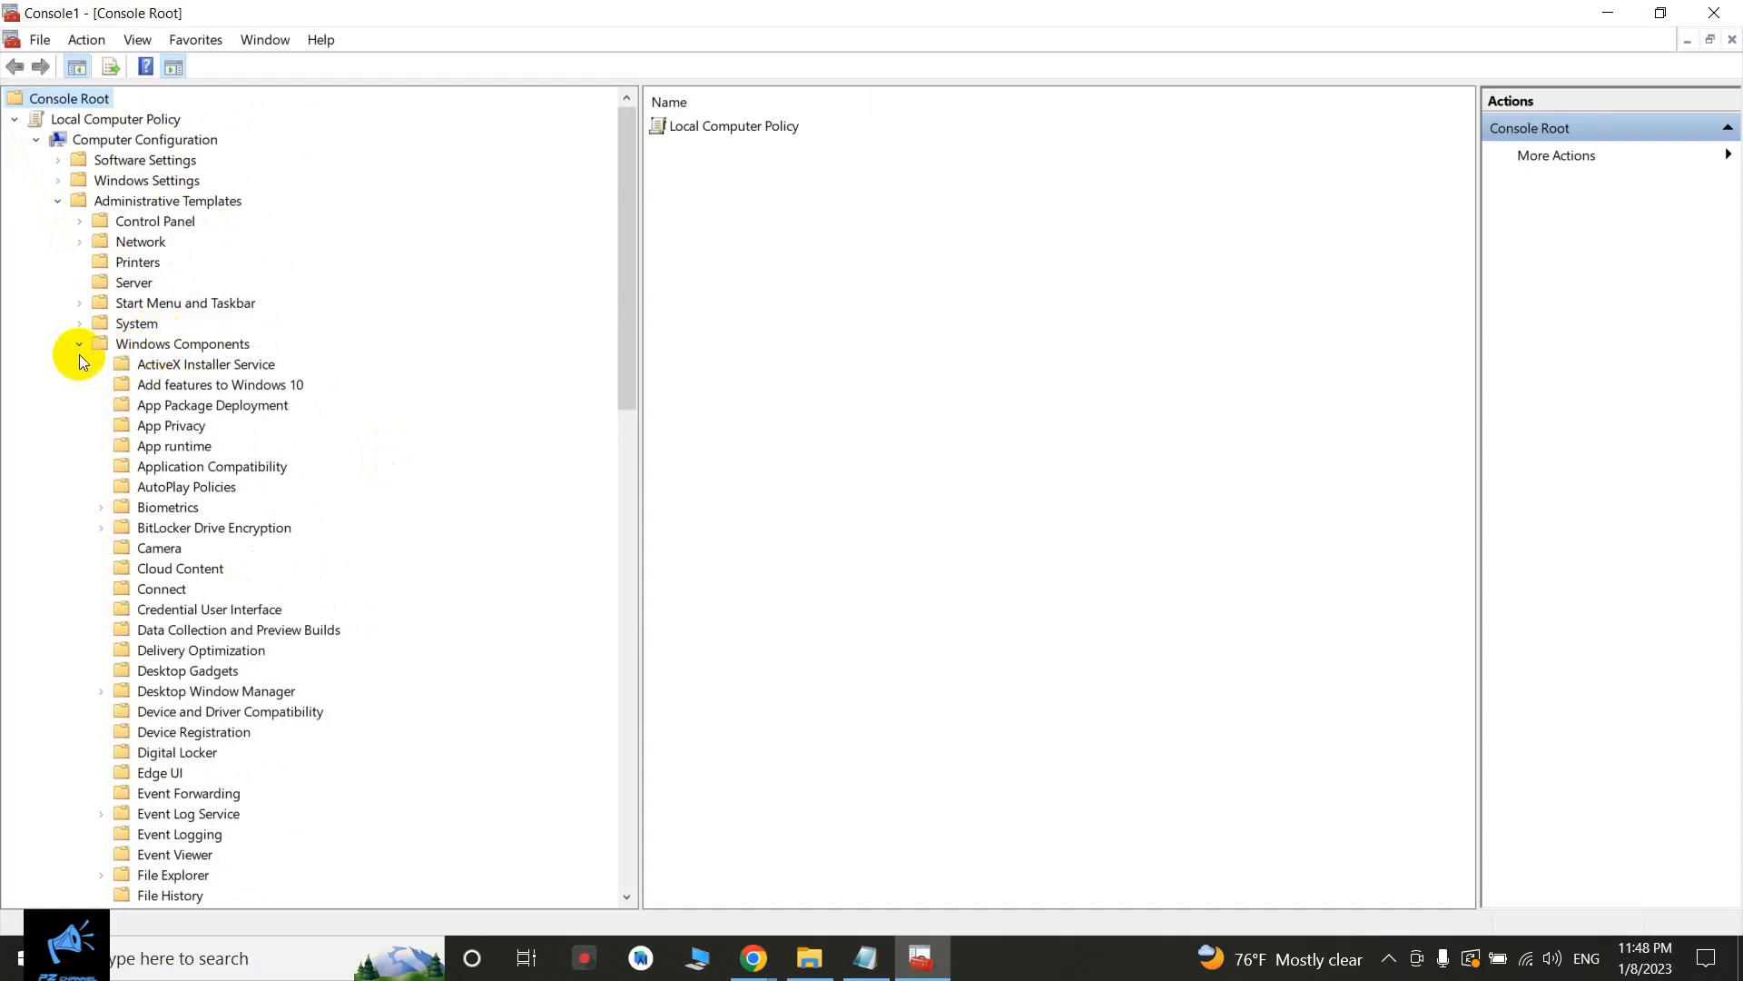
scroll(168, 434, down, 15)
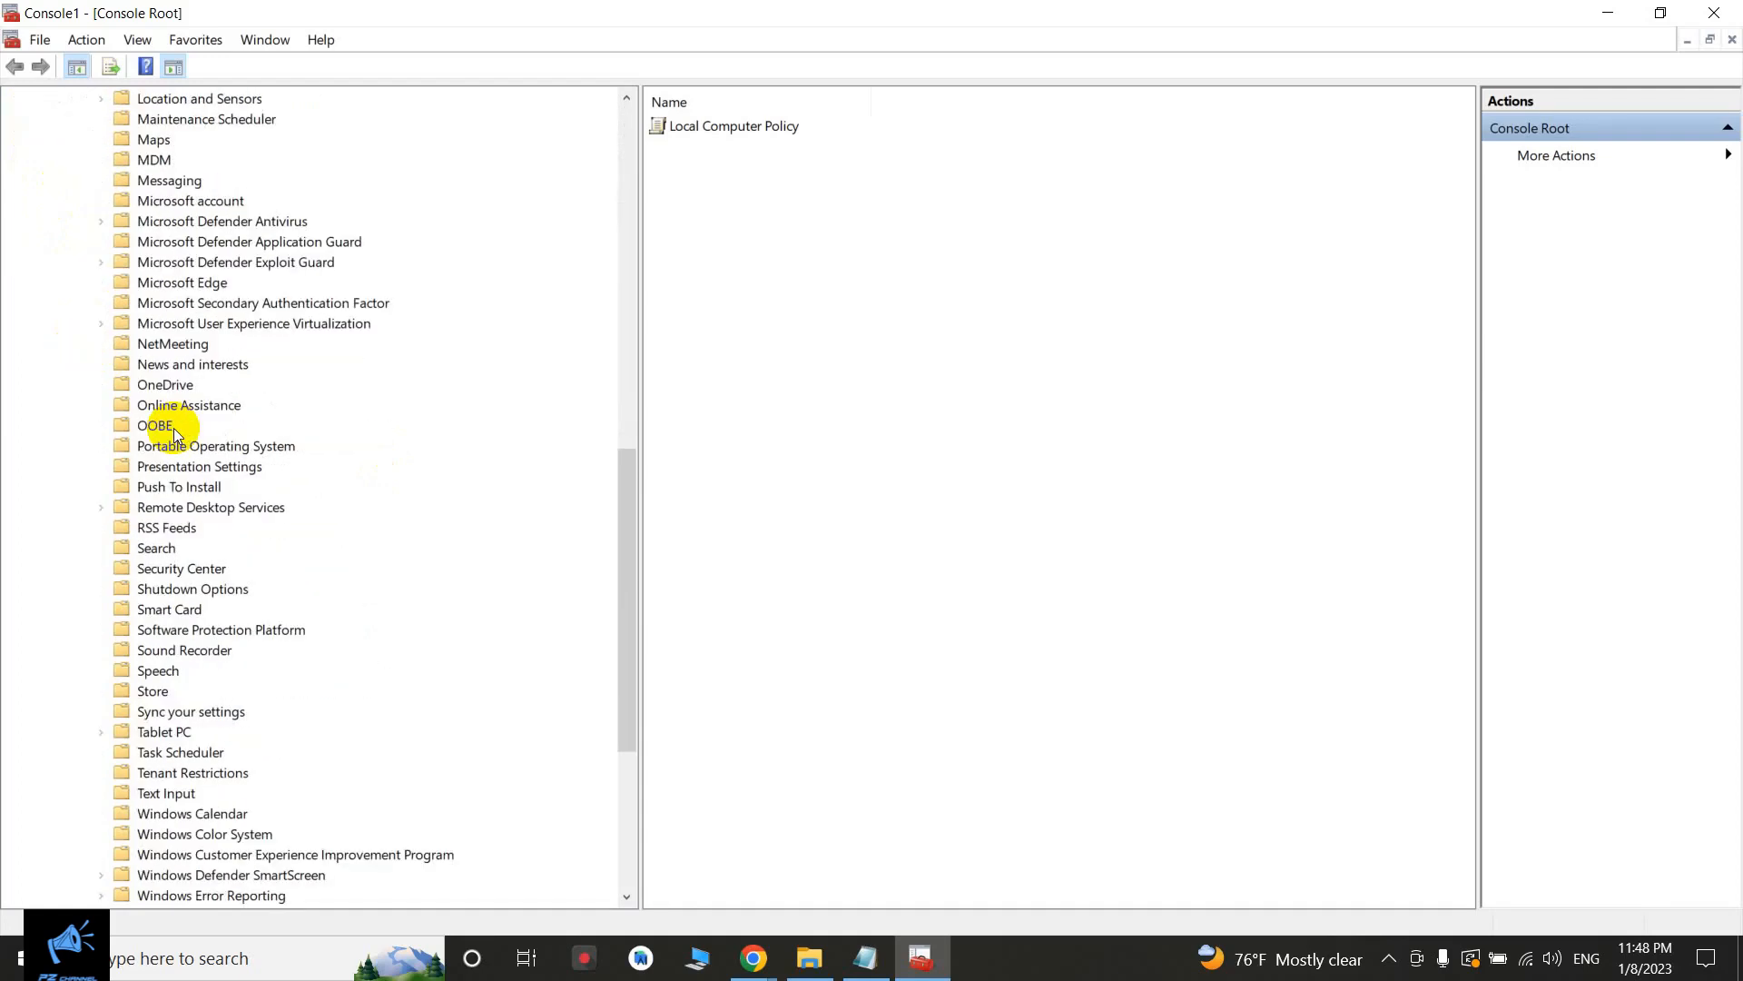
scroll(174, 434, up, 3)
scroll(175, 434, down, 6)
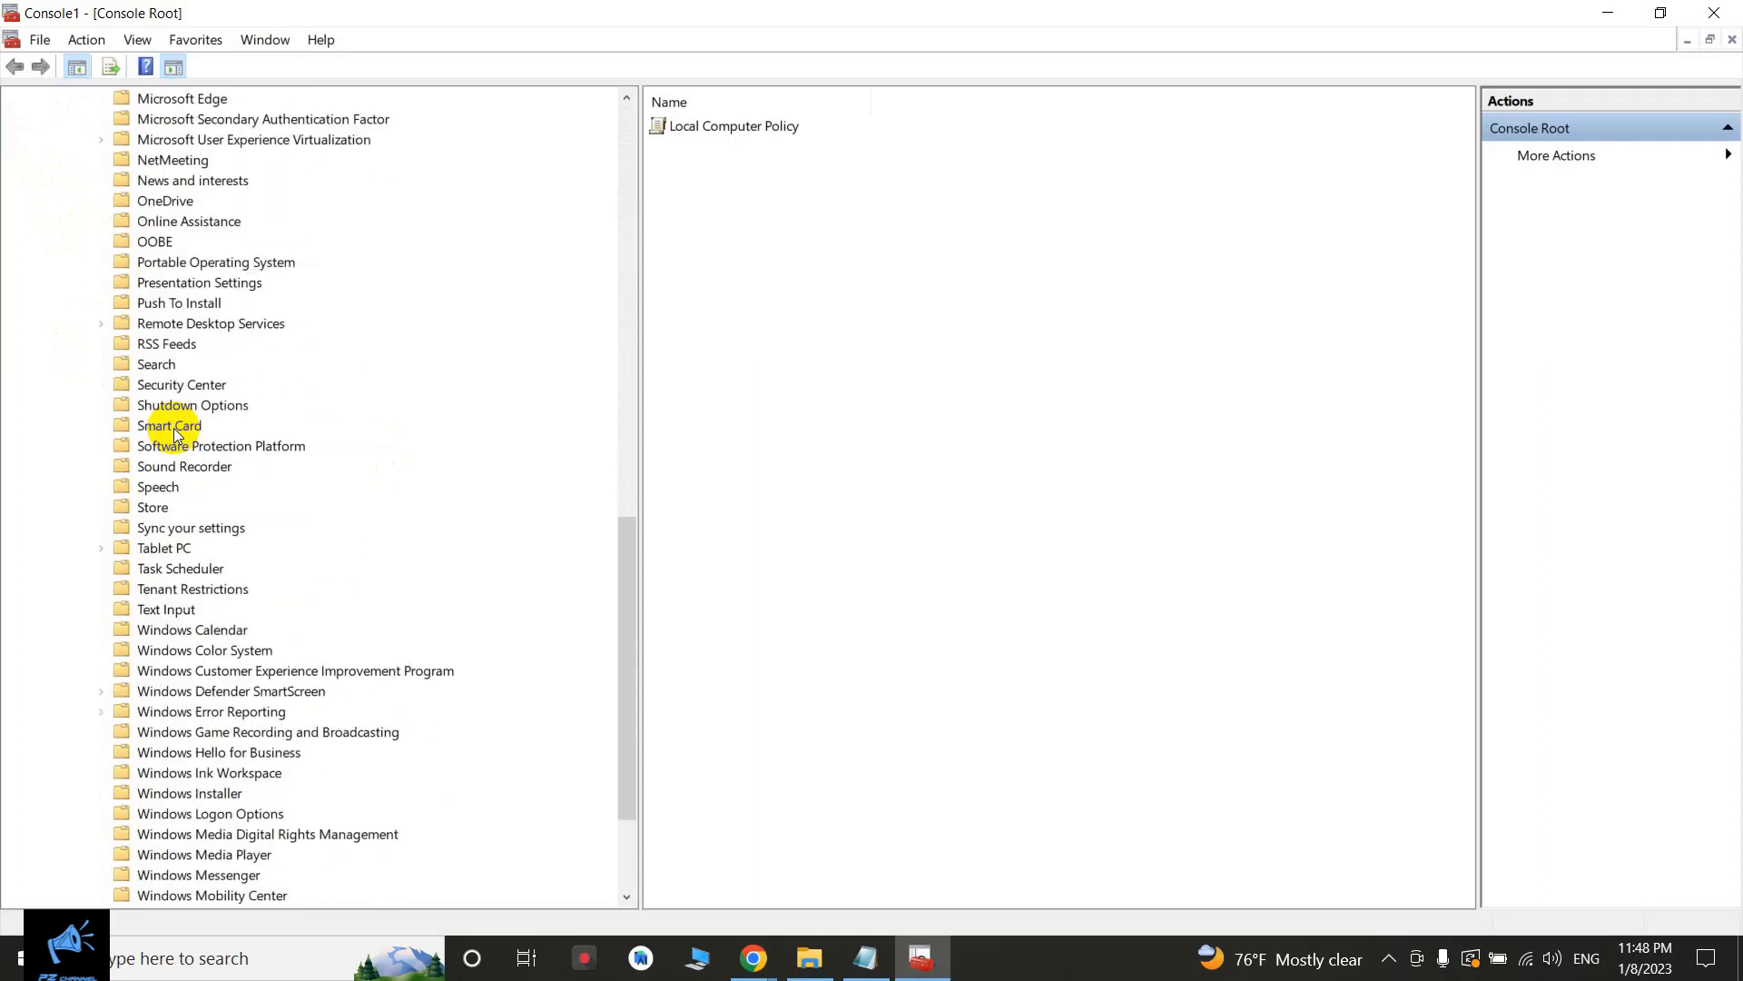
scroll(174, 434, down, 3)
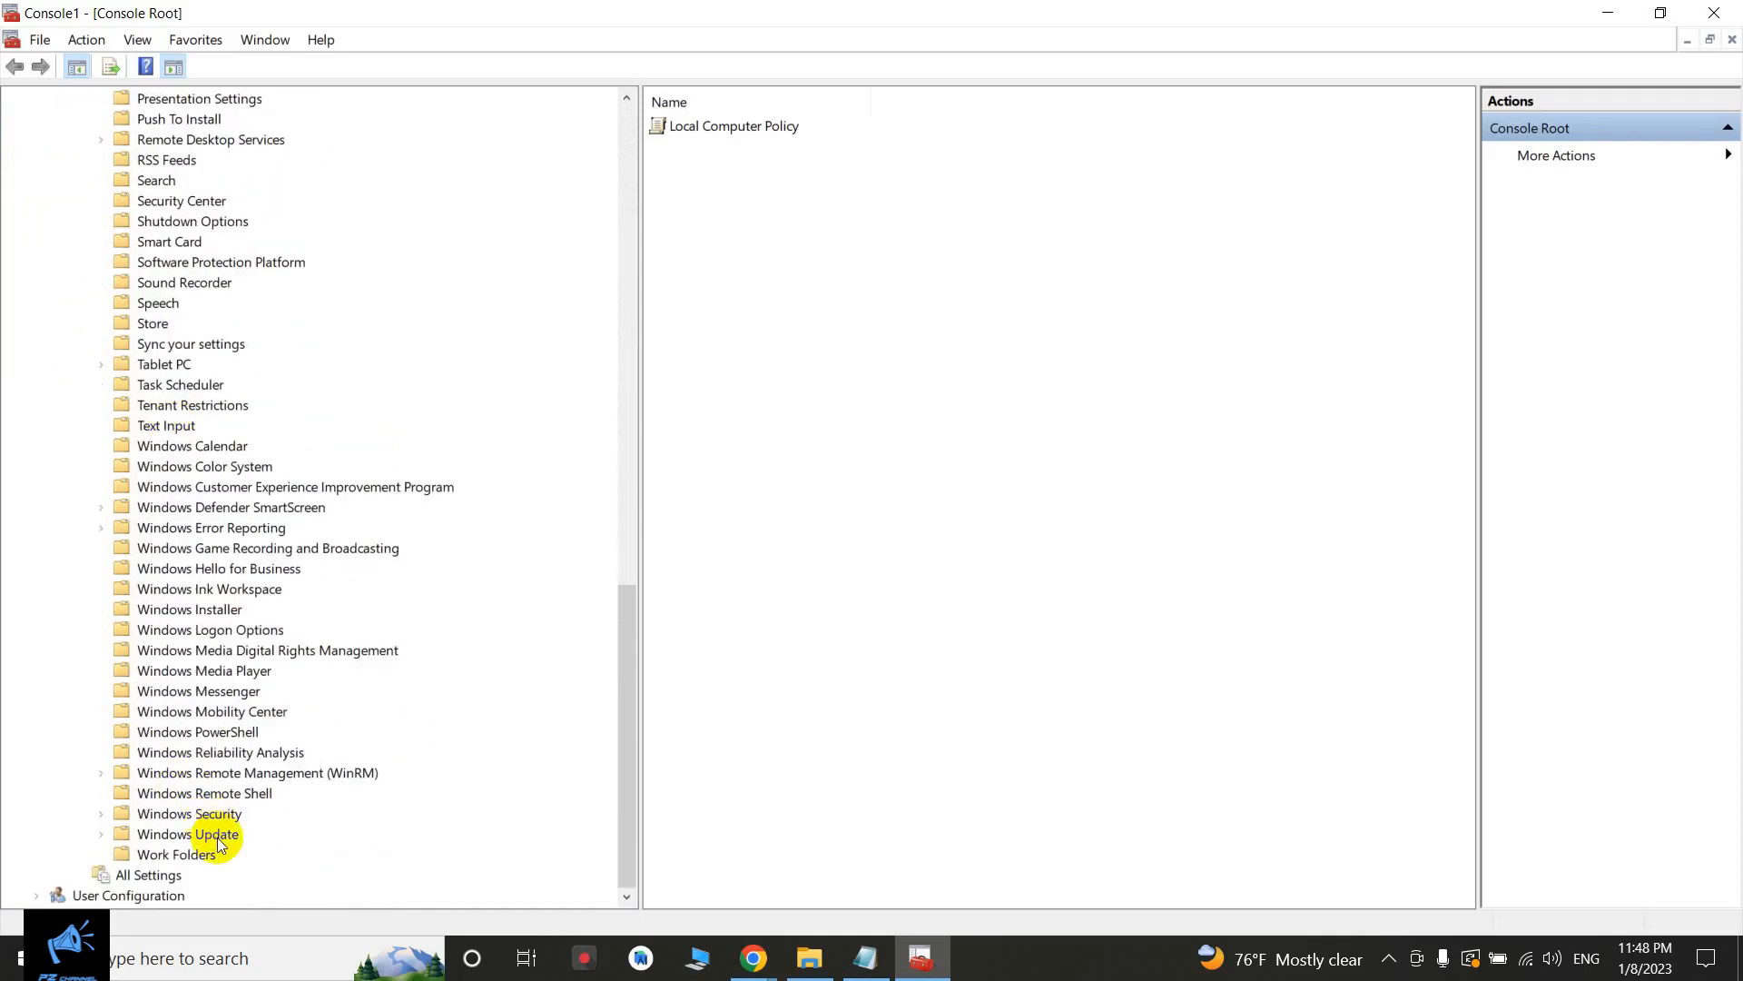
scroll(260, 665, up, 10)
scroll(257, 658, up, 11)
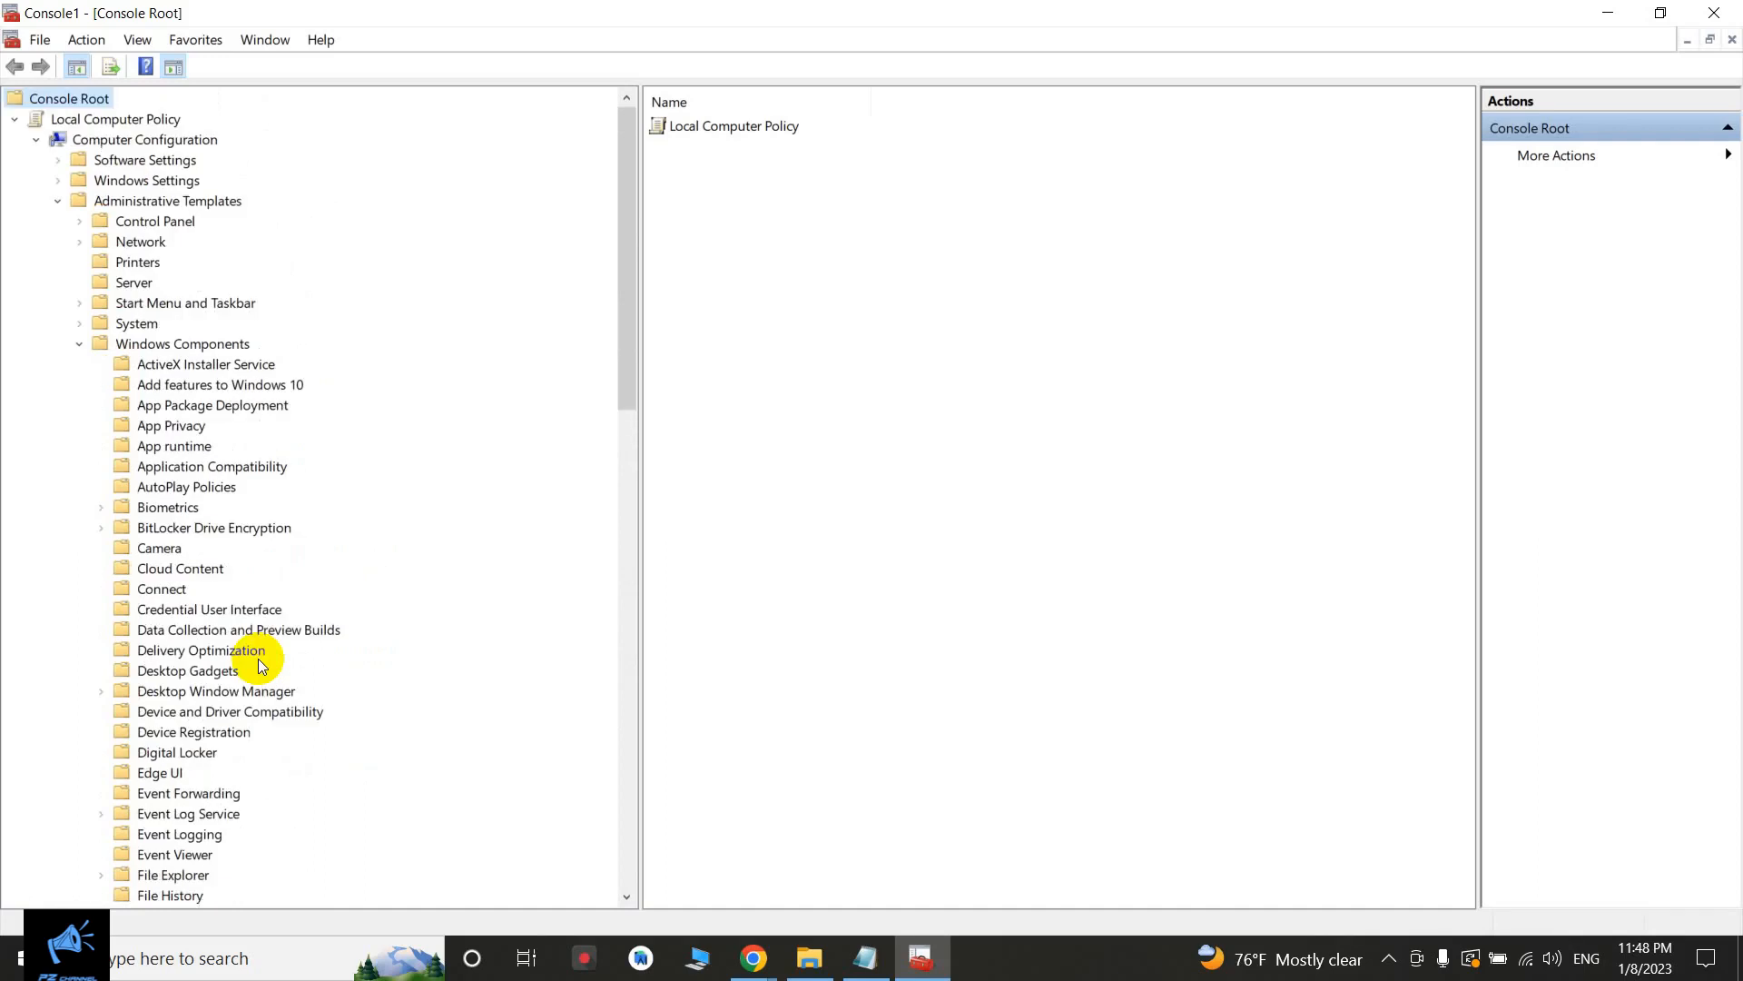
Step: Collapse and re-expand Windows Components, and open its Windows Update folder to list the policy settings
click(75, 346)
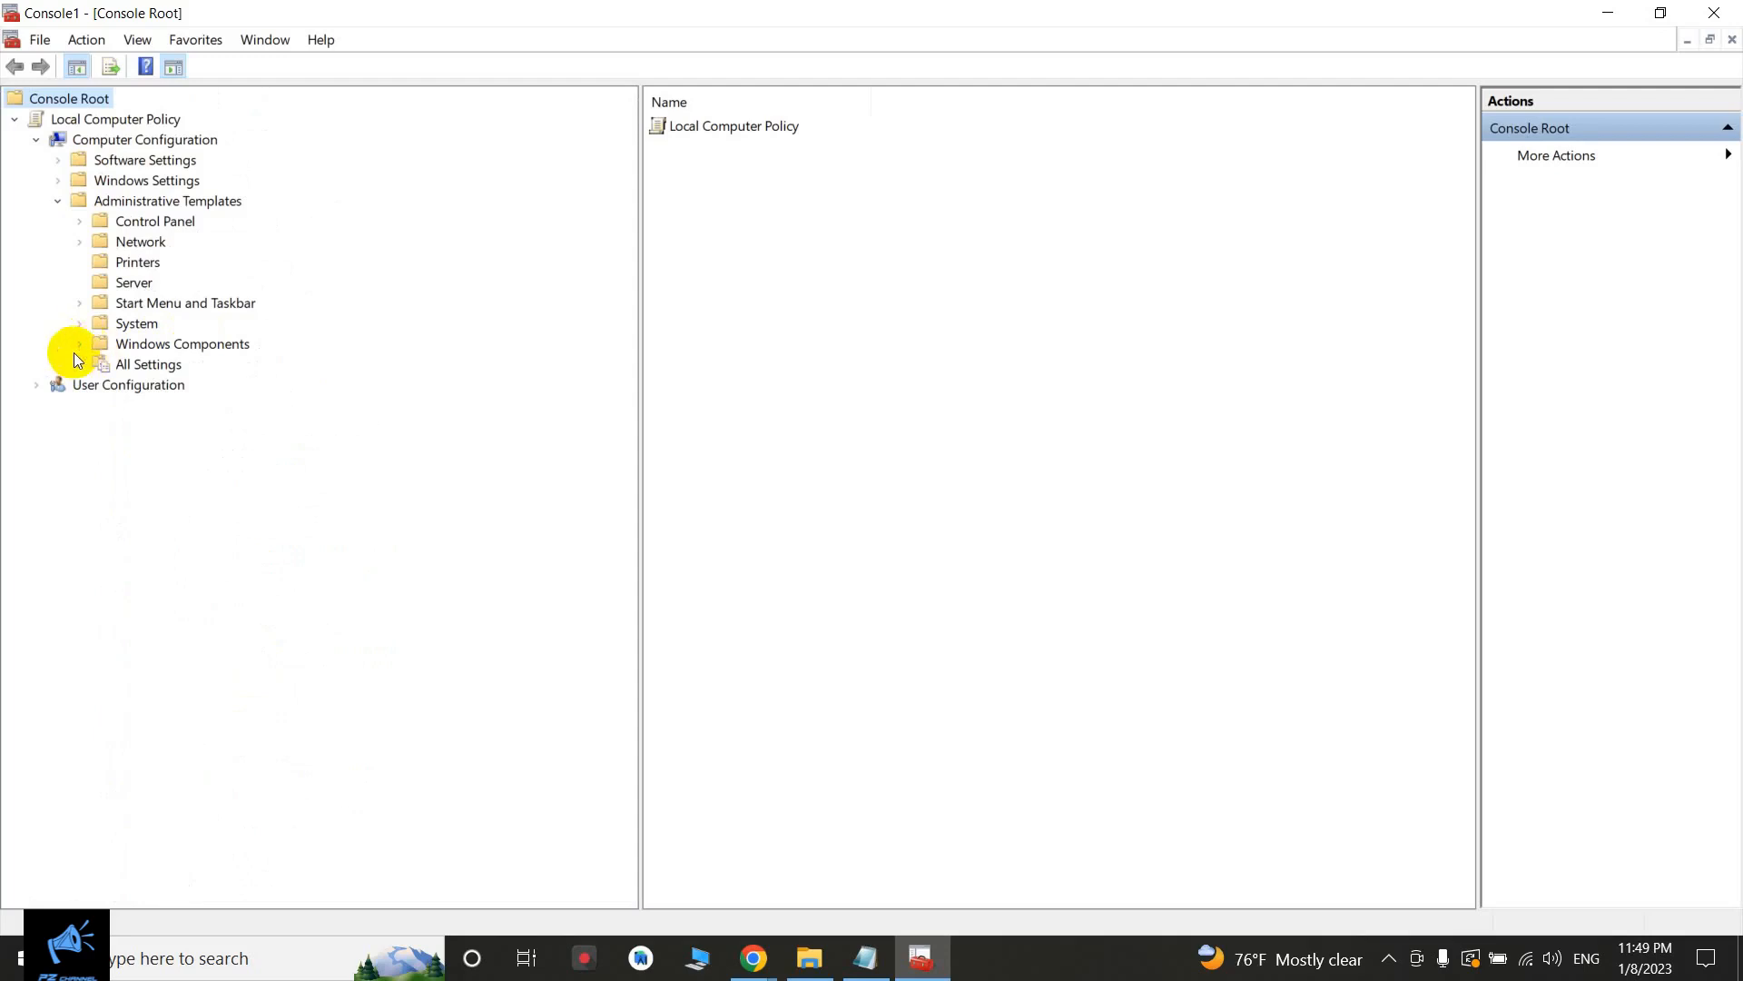
click(77, 346)
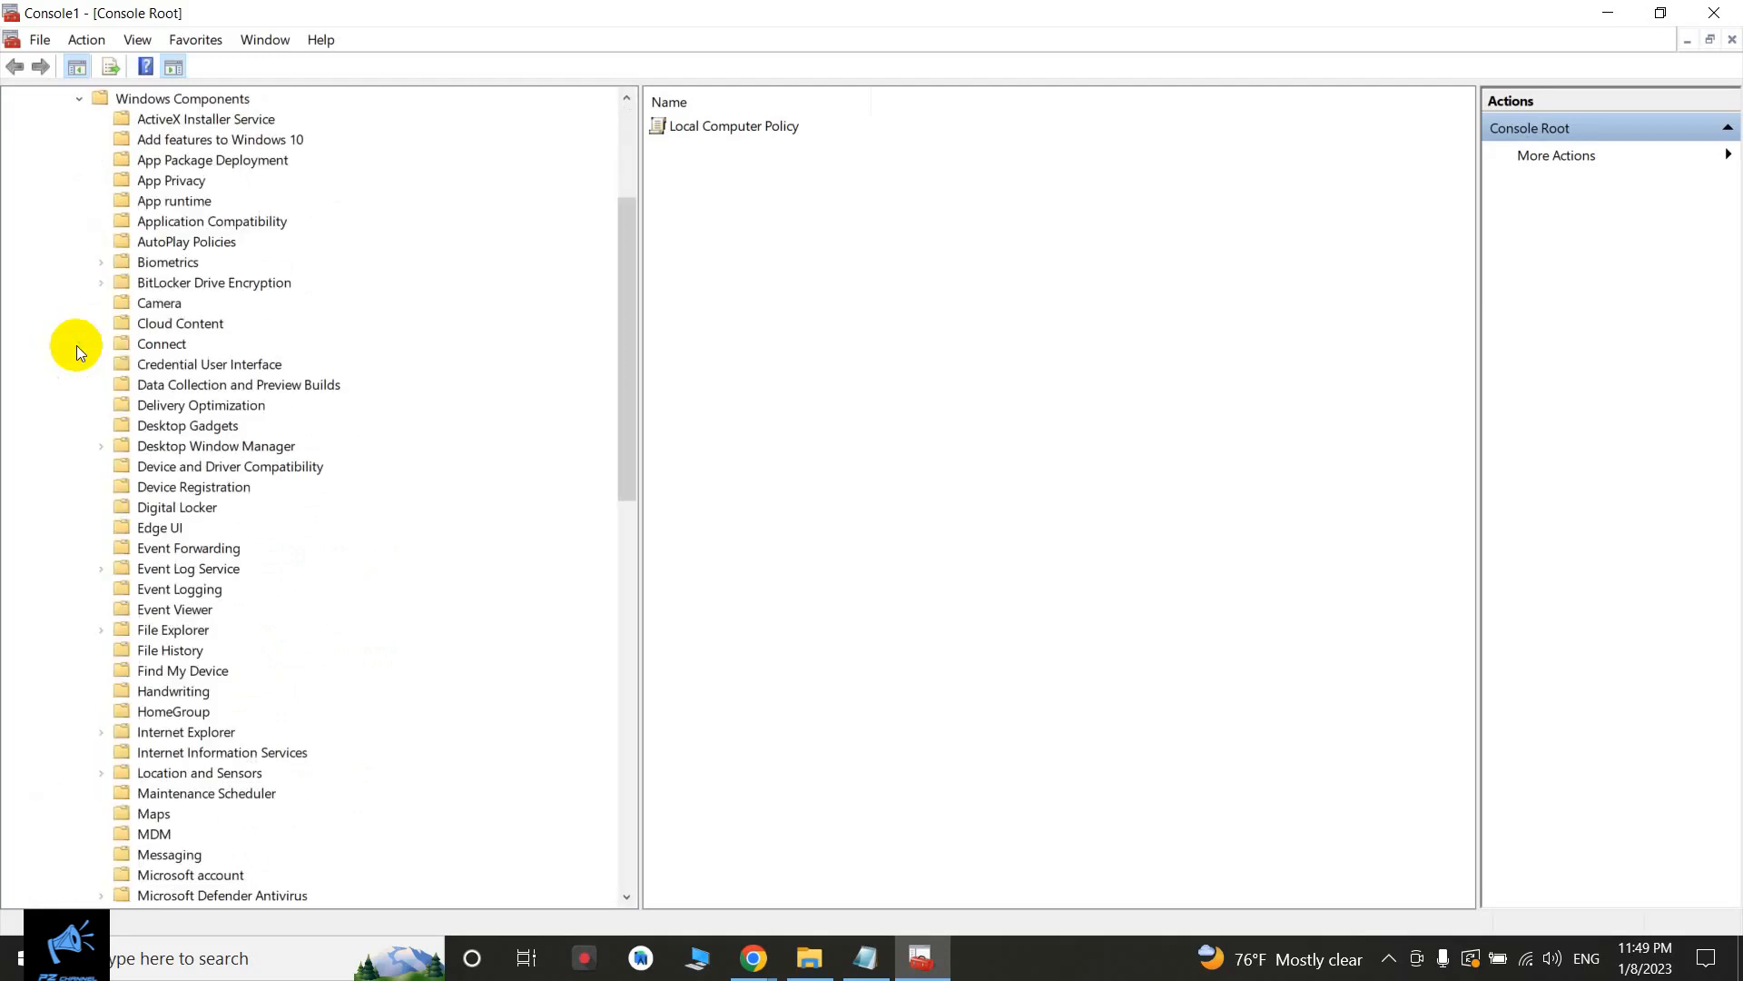
scroll(287, 630, down, 9)
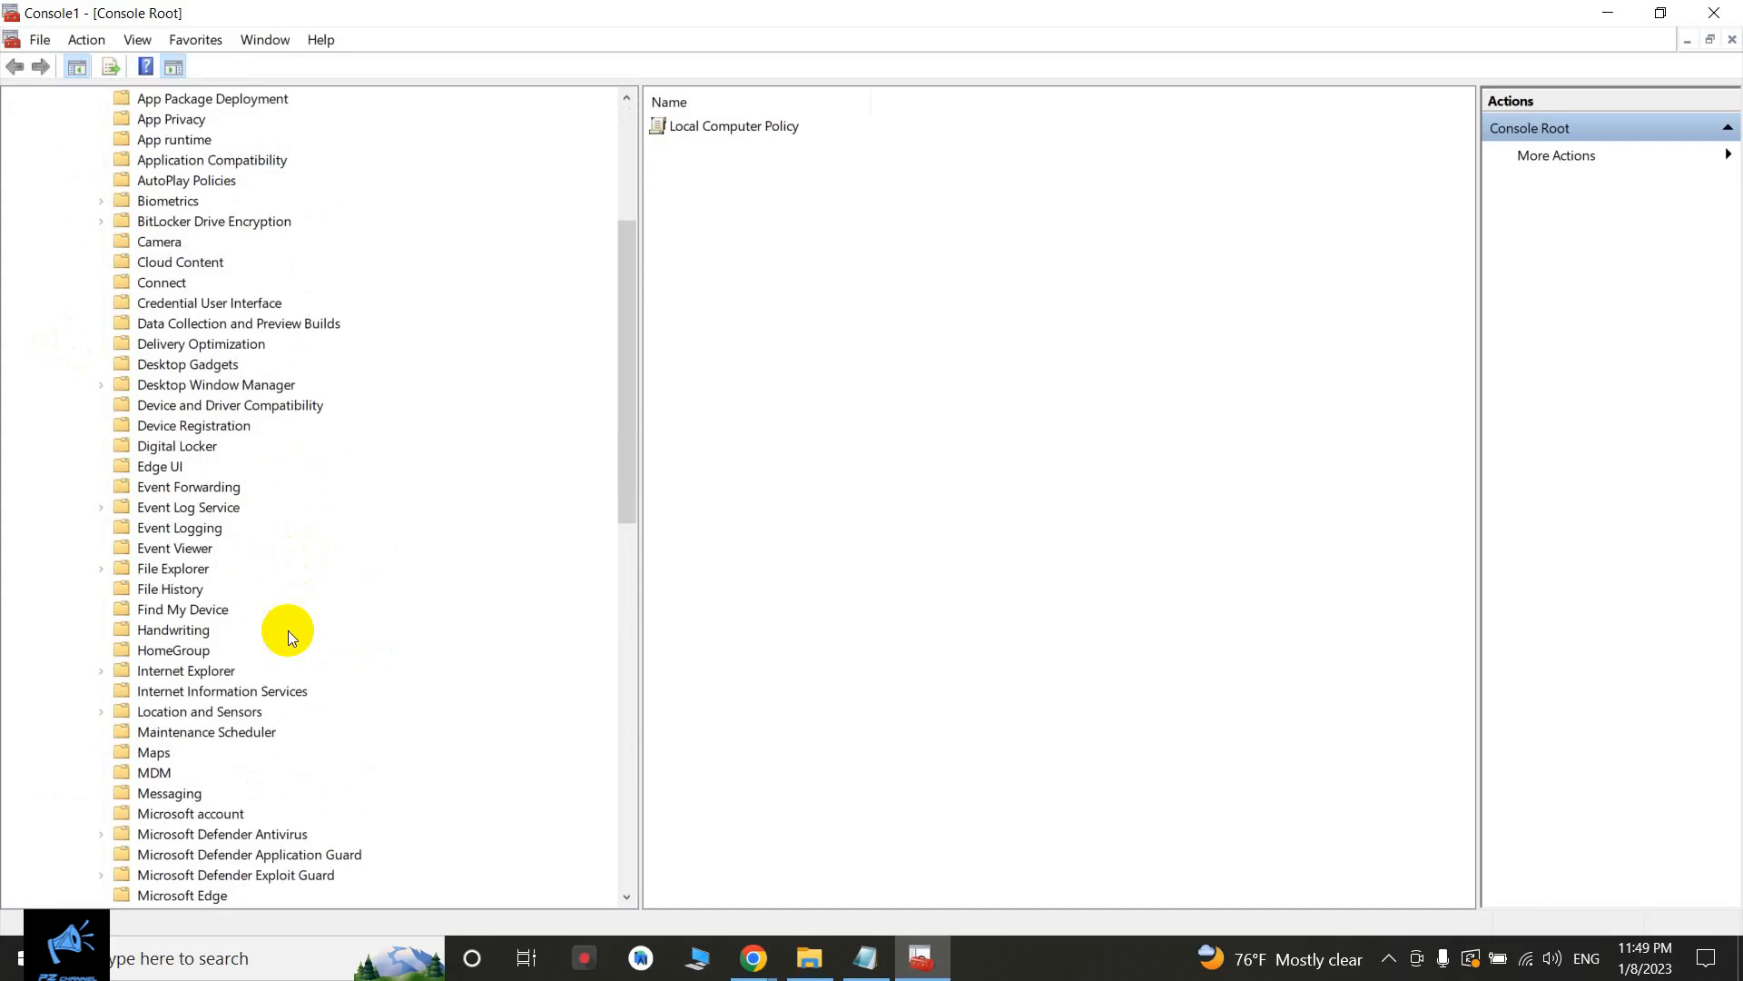
drag(618, 552, 603, 764)
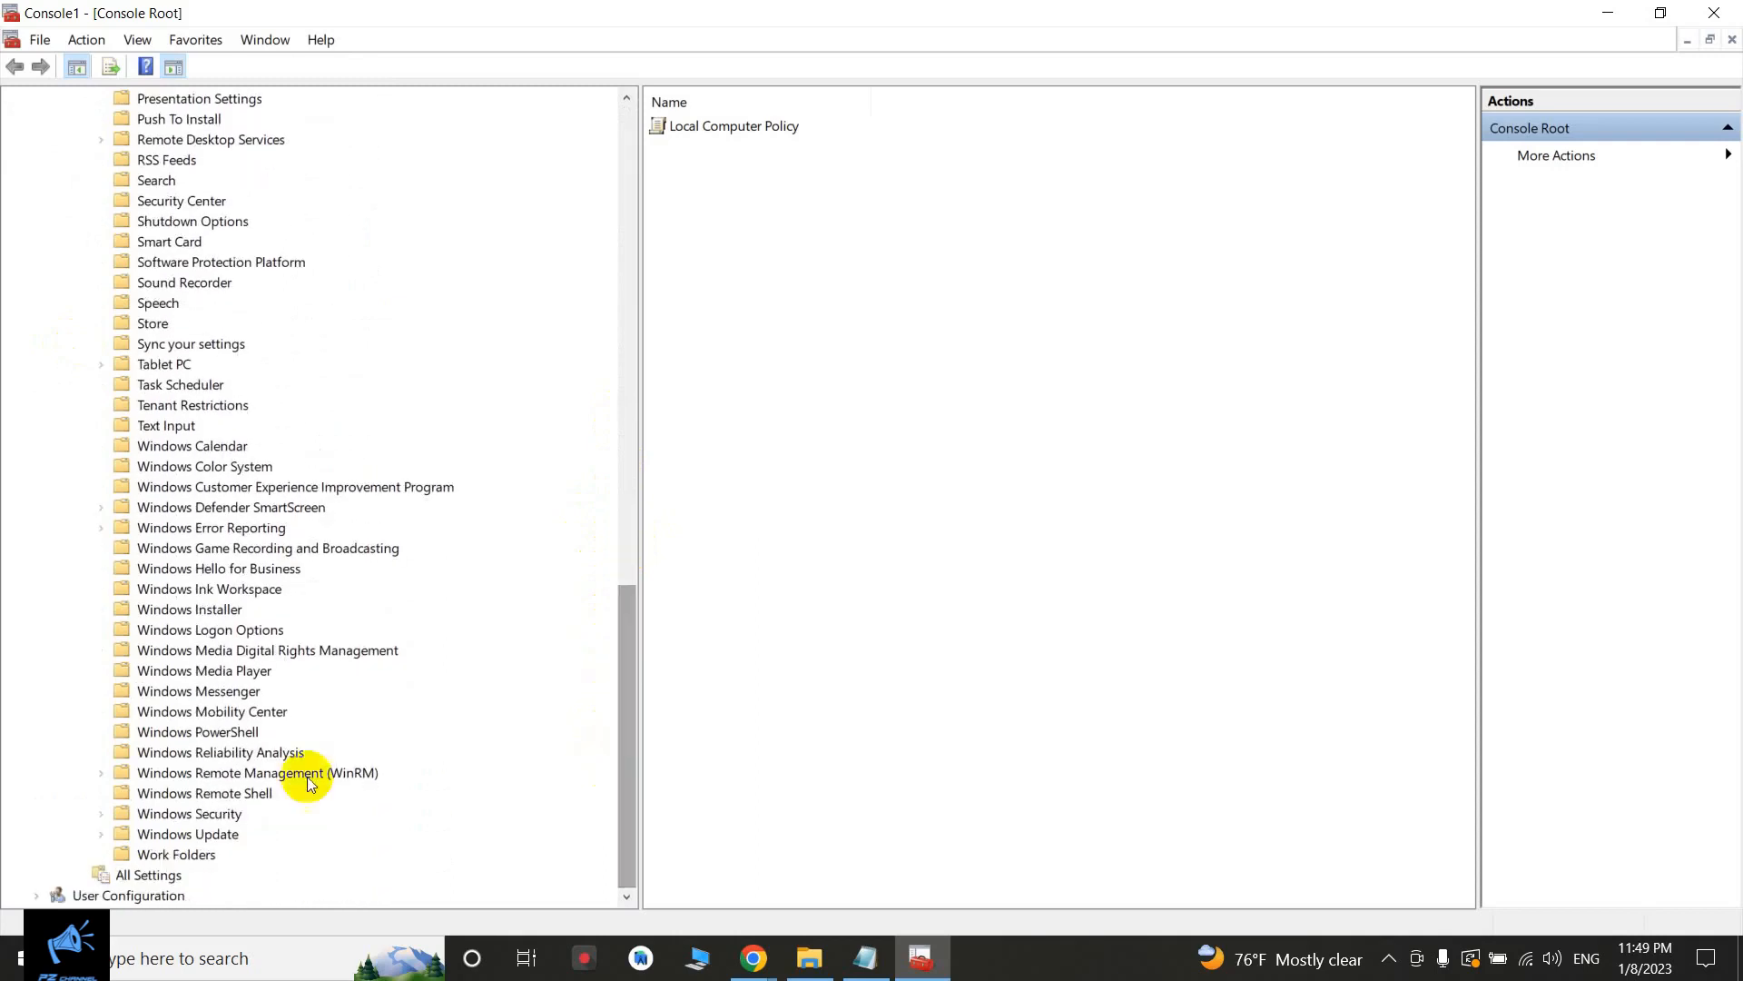
double_click(201, 836)
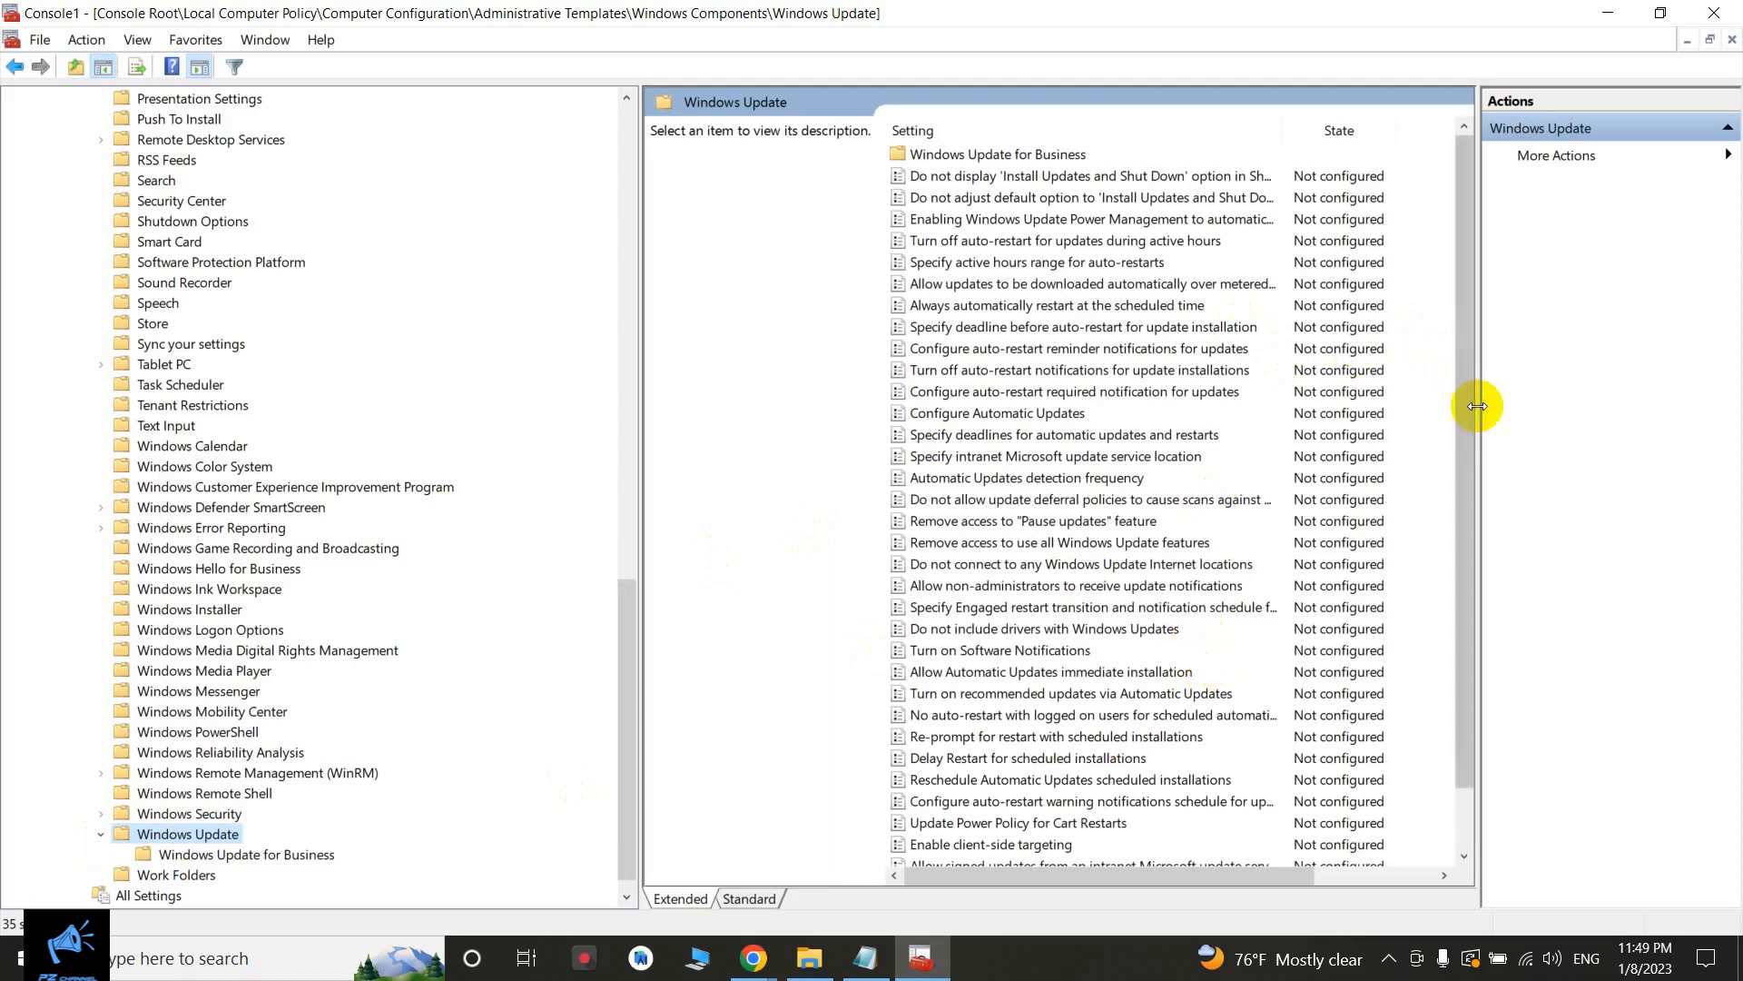
drag(1462, 427, 1442, 335)
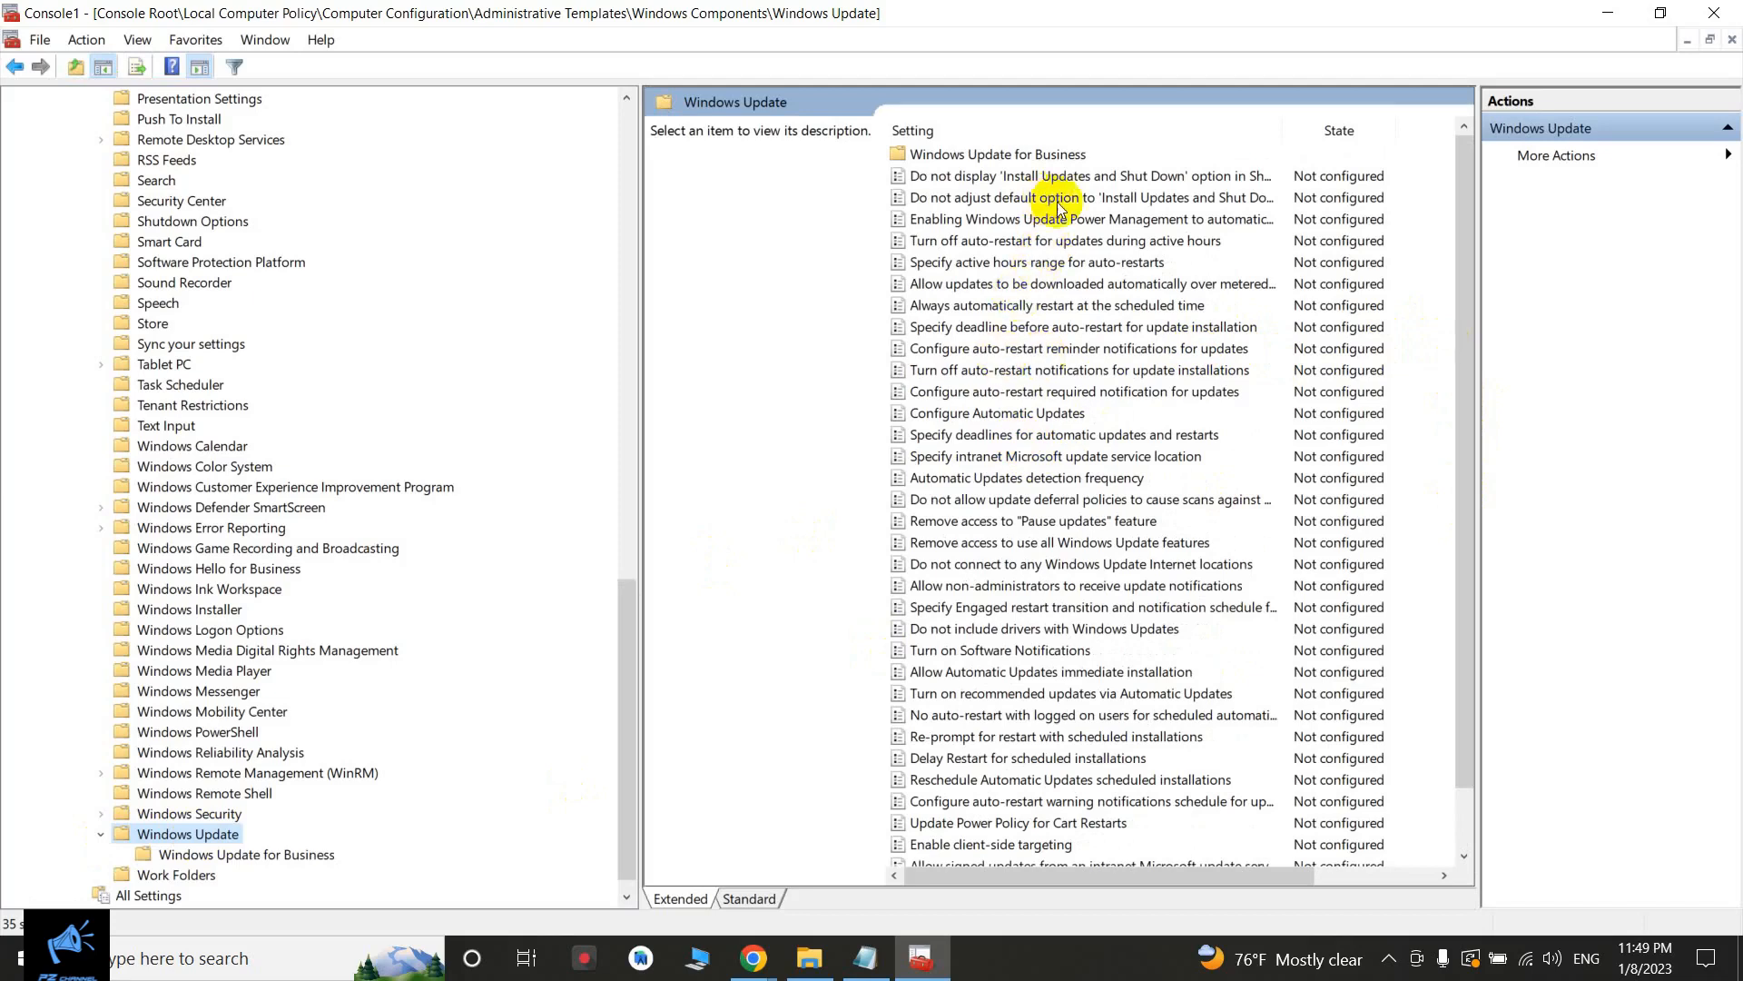
Step: Set the Configure Automatic Updates policy to Disabled, apply the change and close its dialog
click(1026, 415)
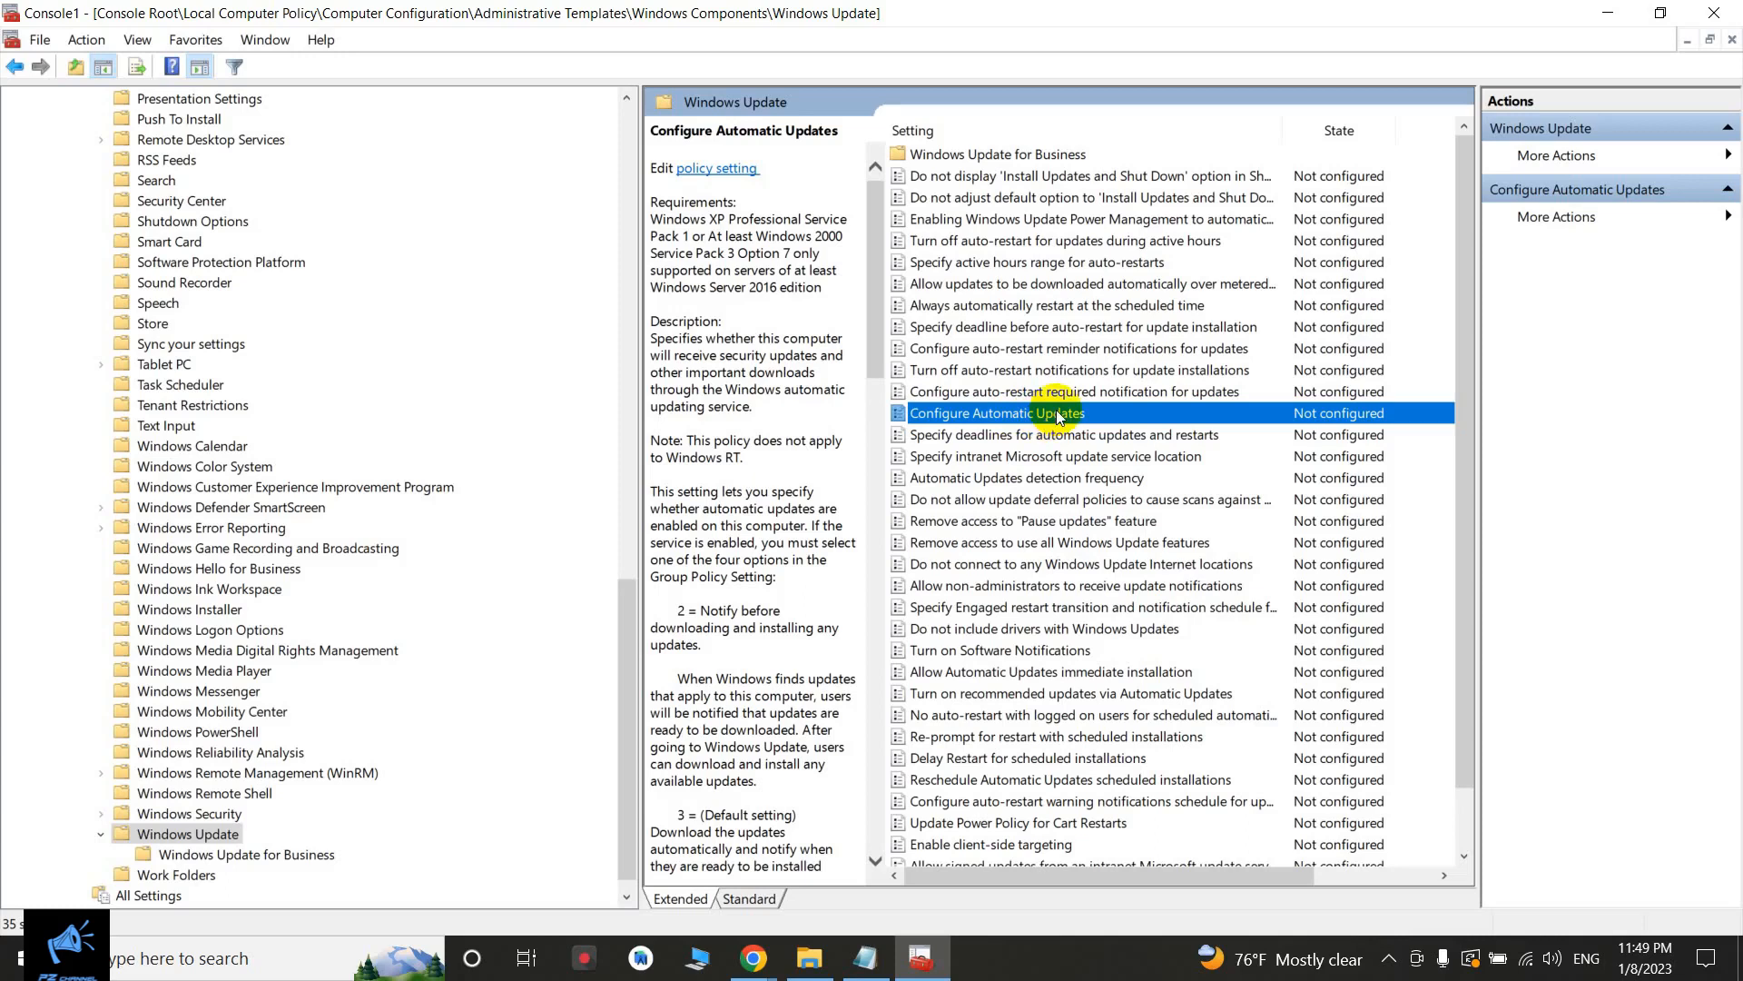
double_click(970, 415)
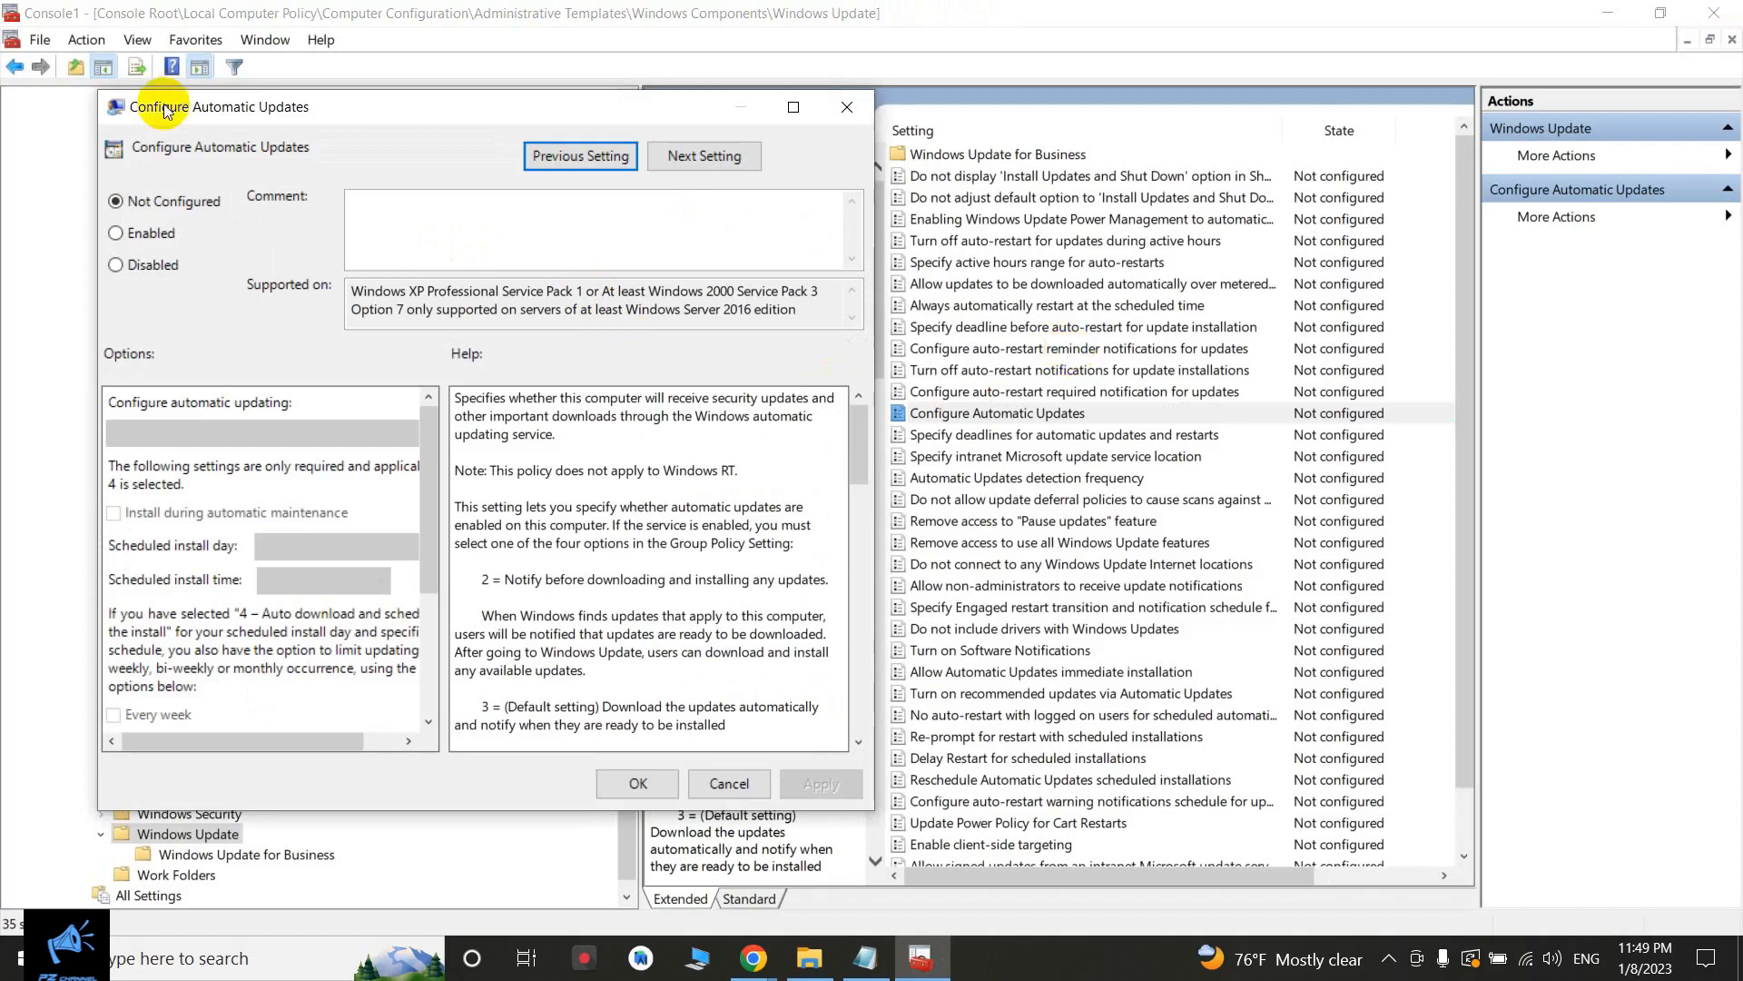
click(115, 232)
click(116, 266)
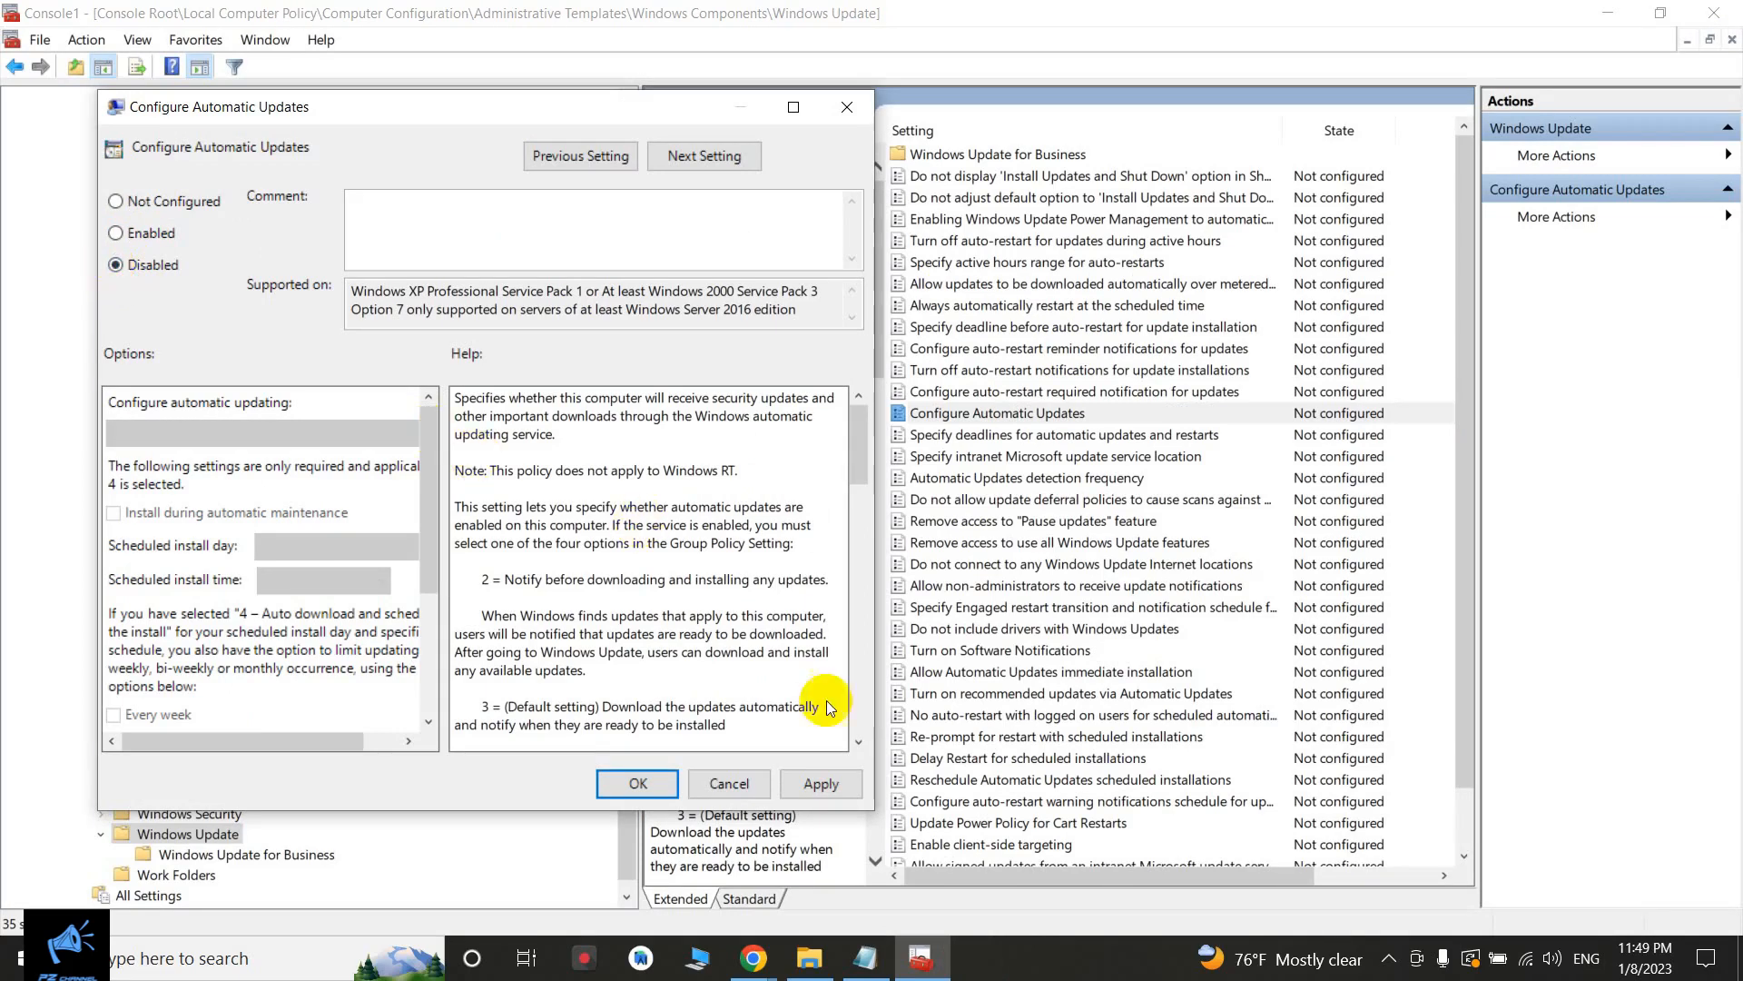
click(828, 790)
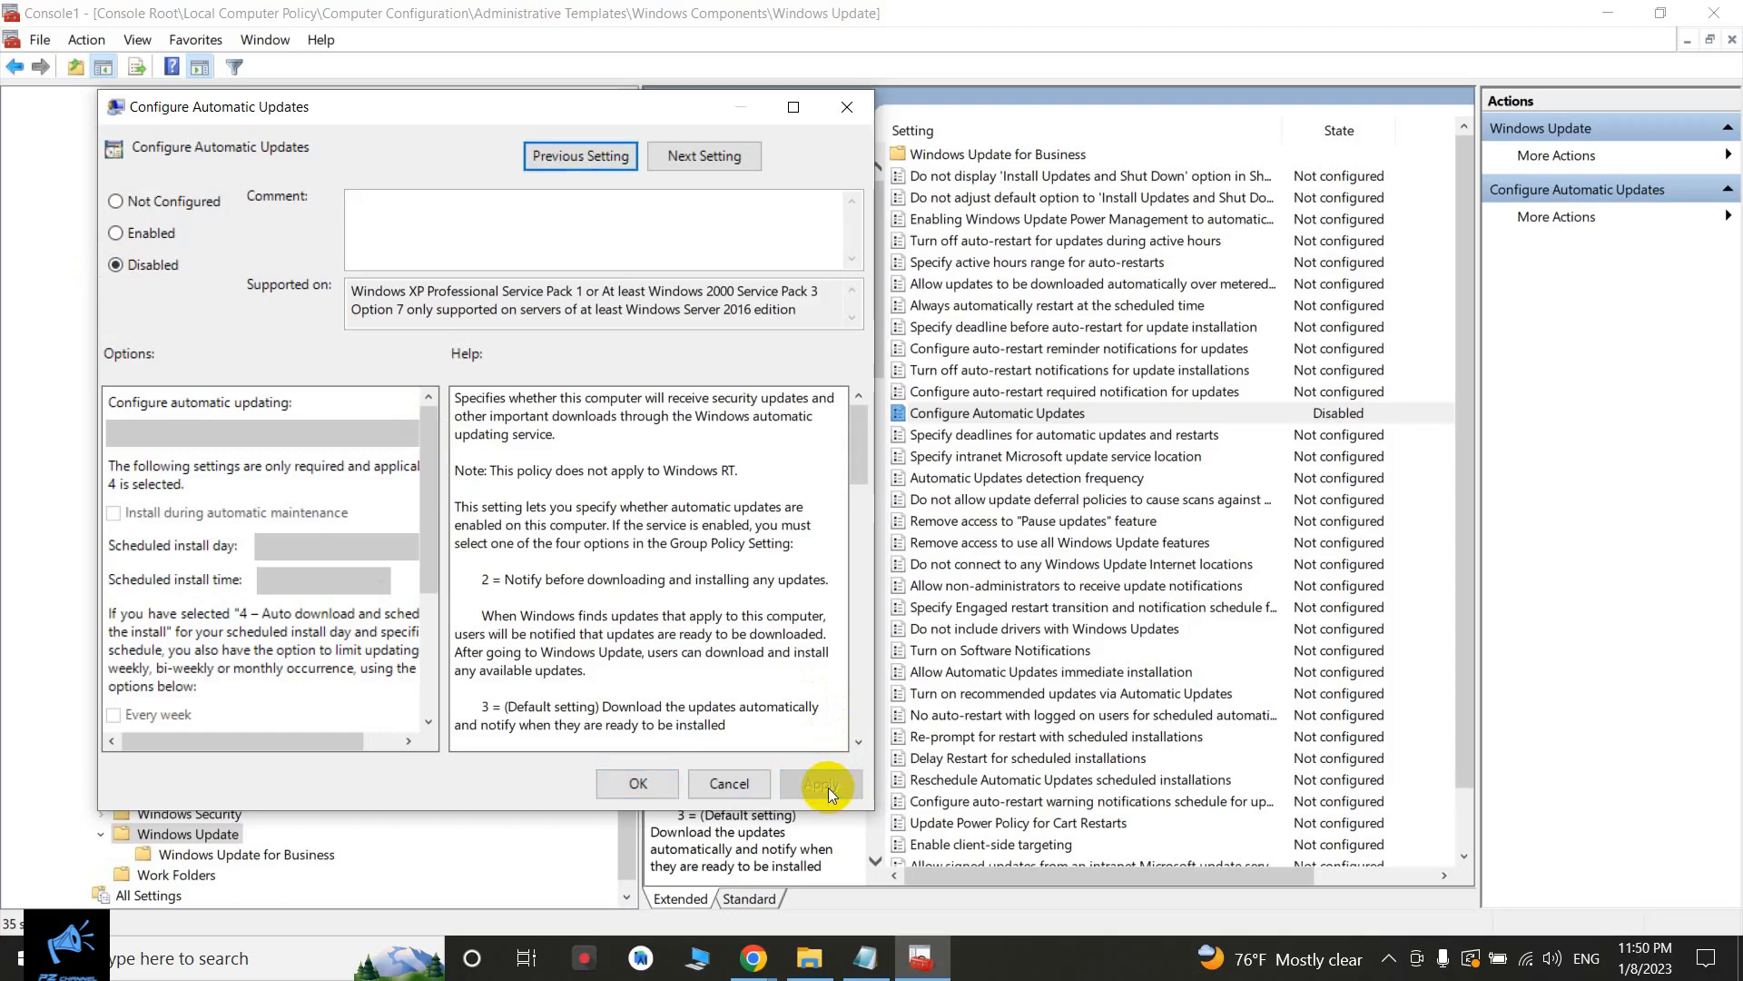
click(638, 783)
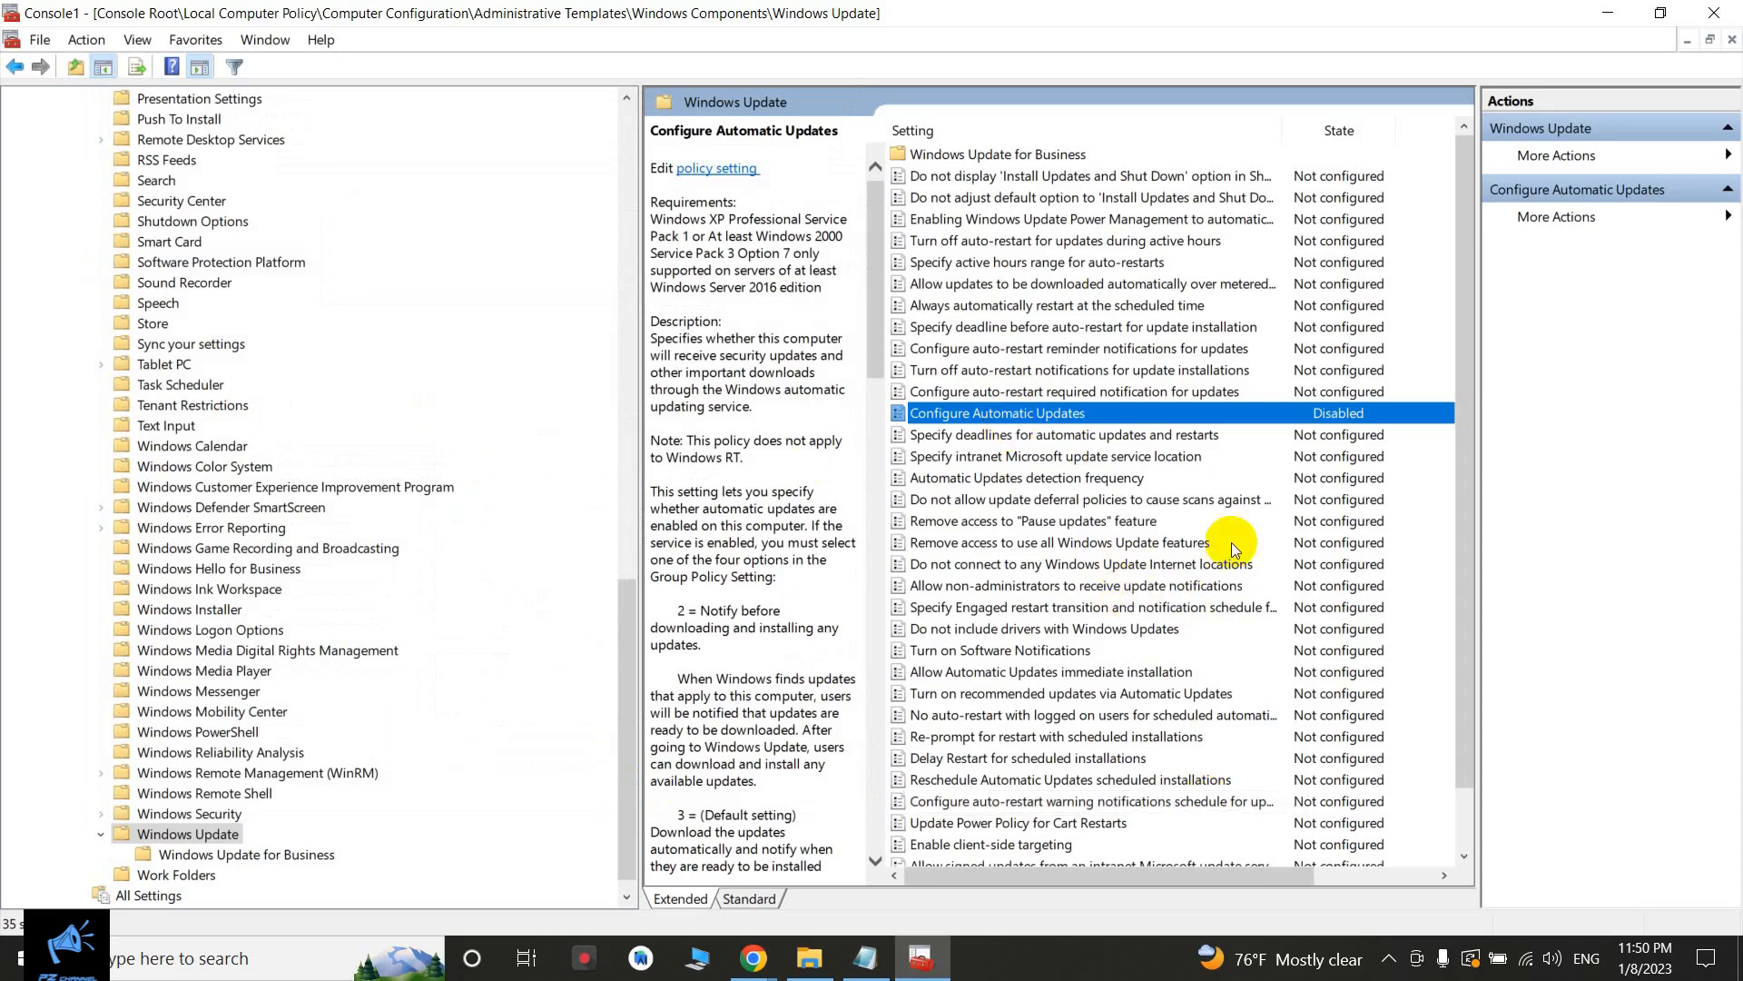
Step: Close the management console, saving its settings as Console1 in Windows Administrative Tools, and refresh the desktop
click(1716, 15)
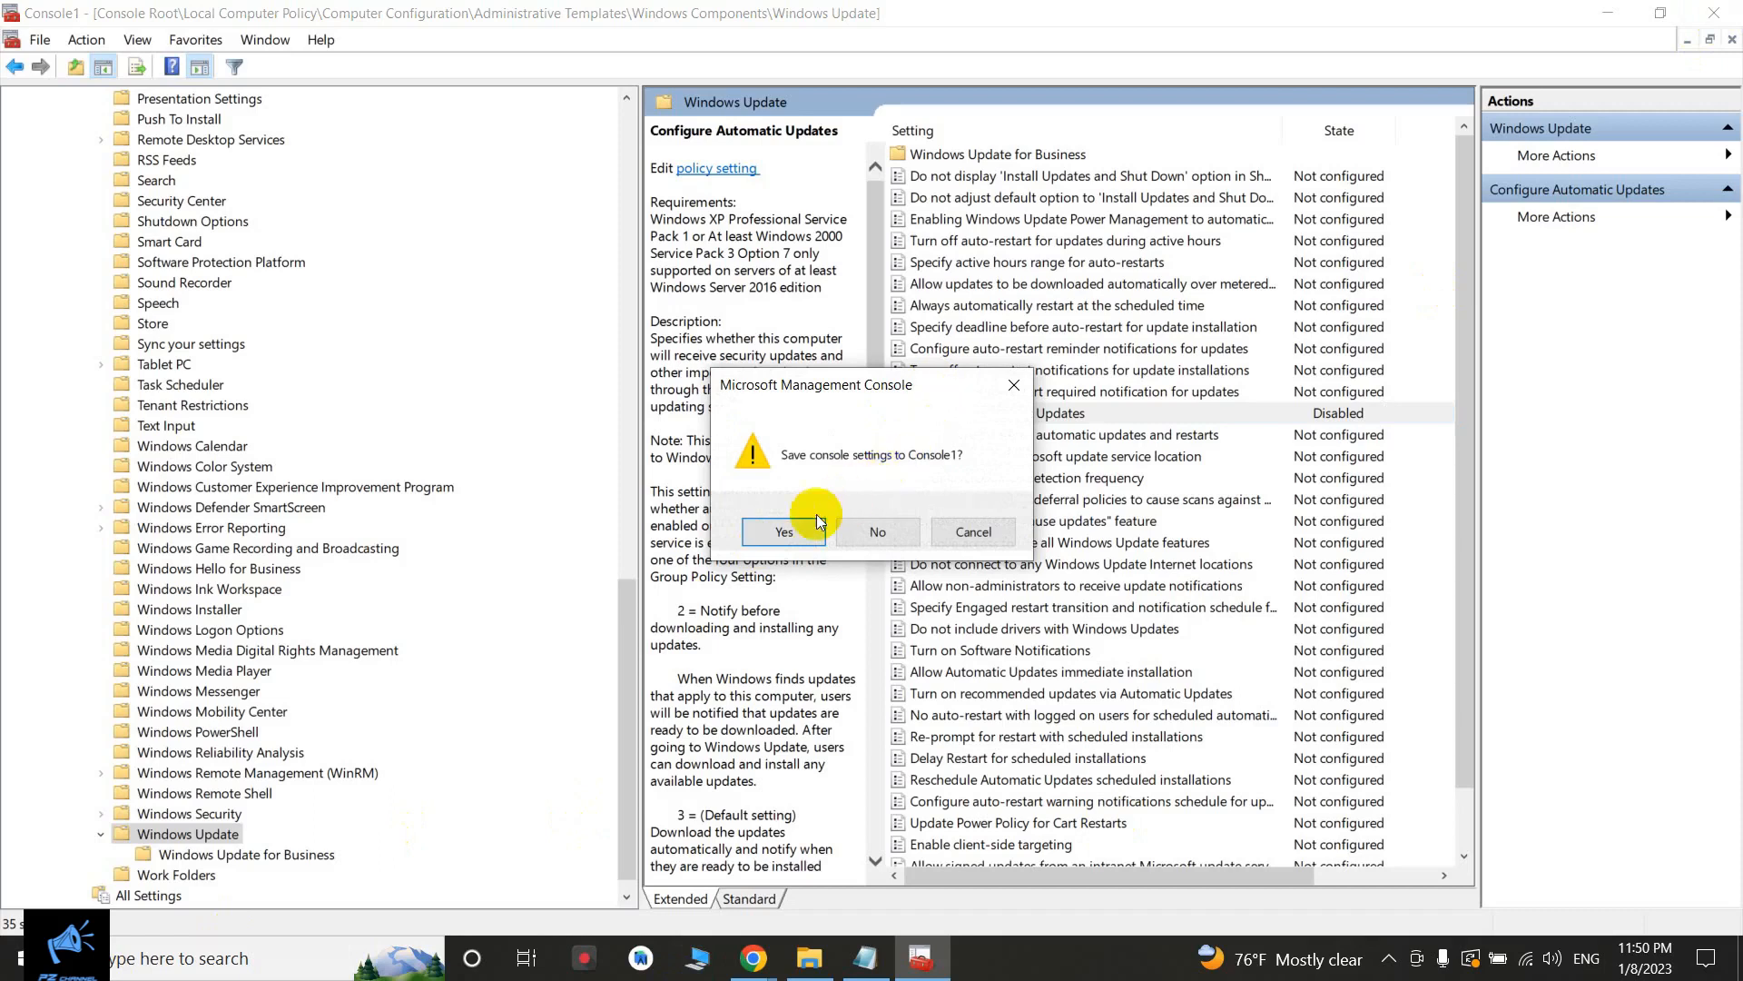
click(784, 533)
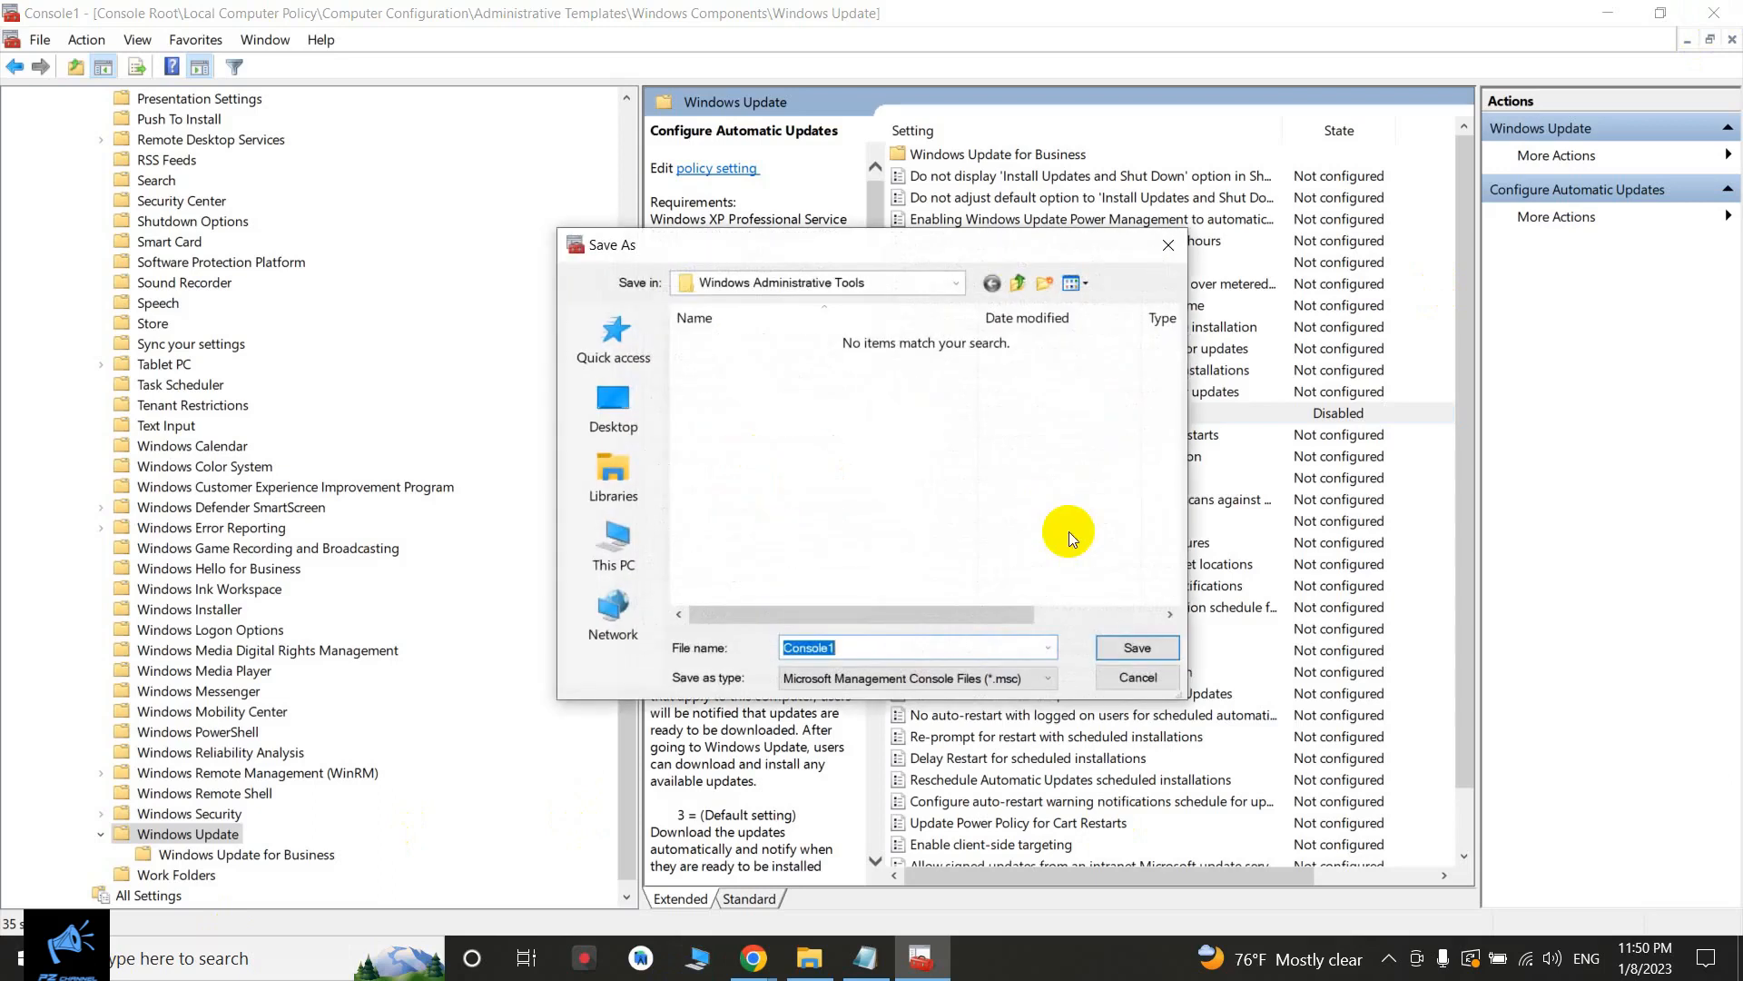
click(1135, 648)
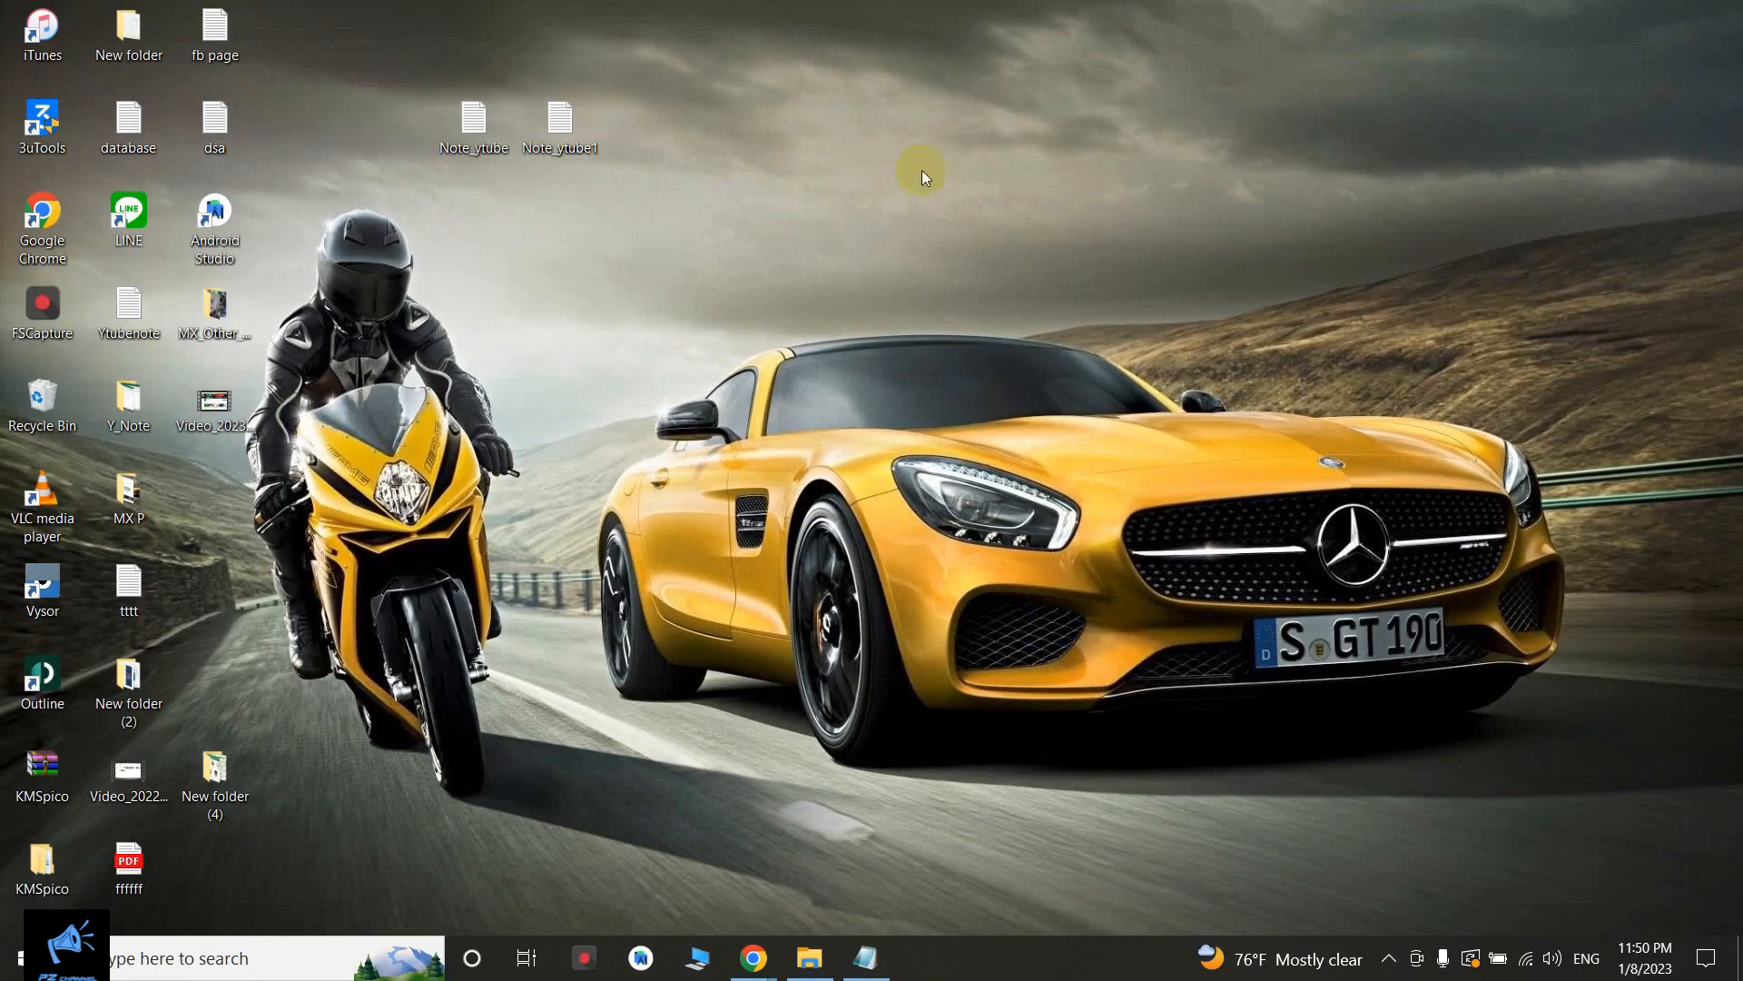
right_click(957, 171)
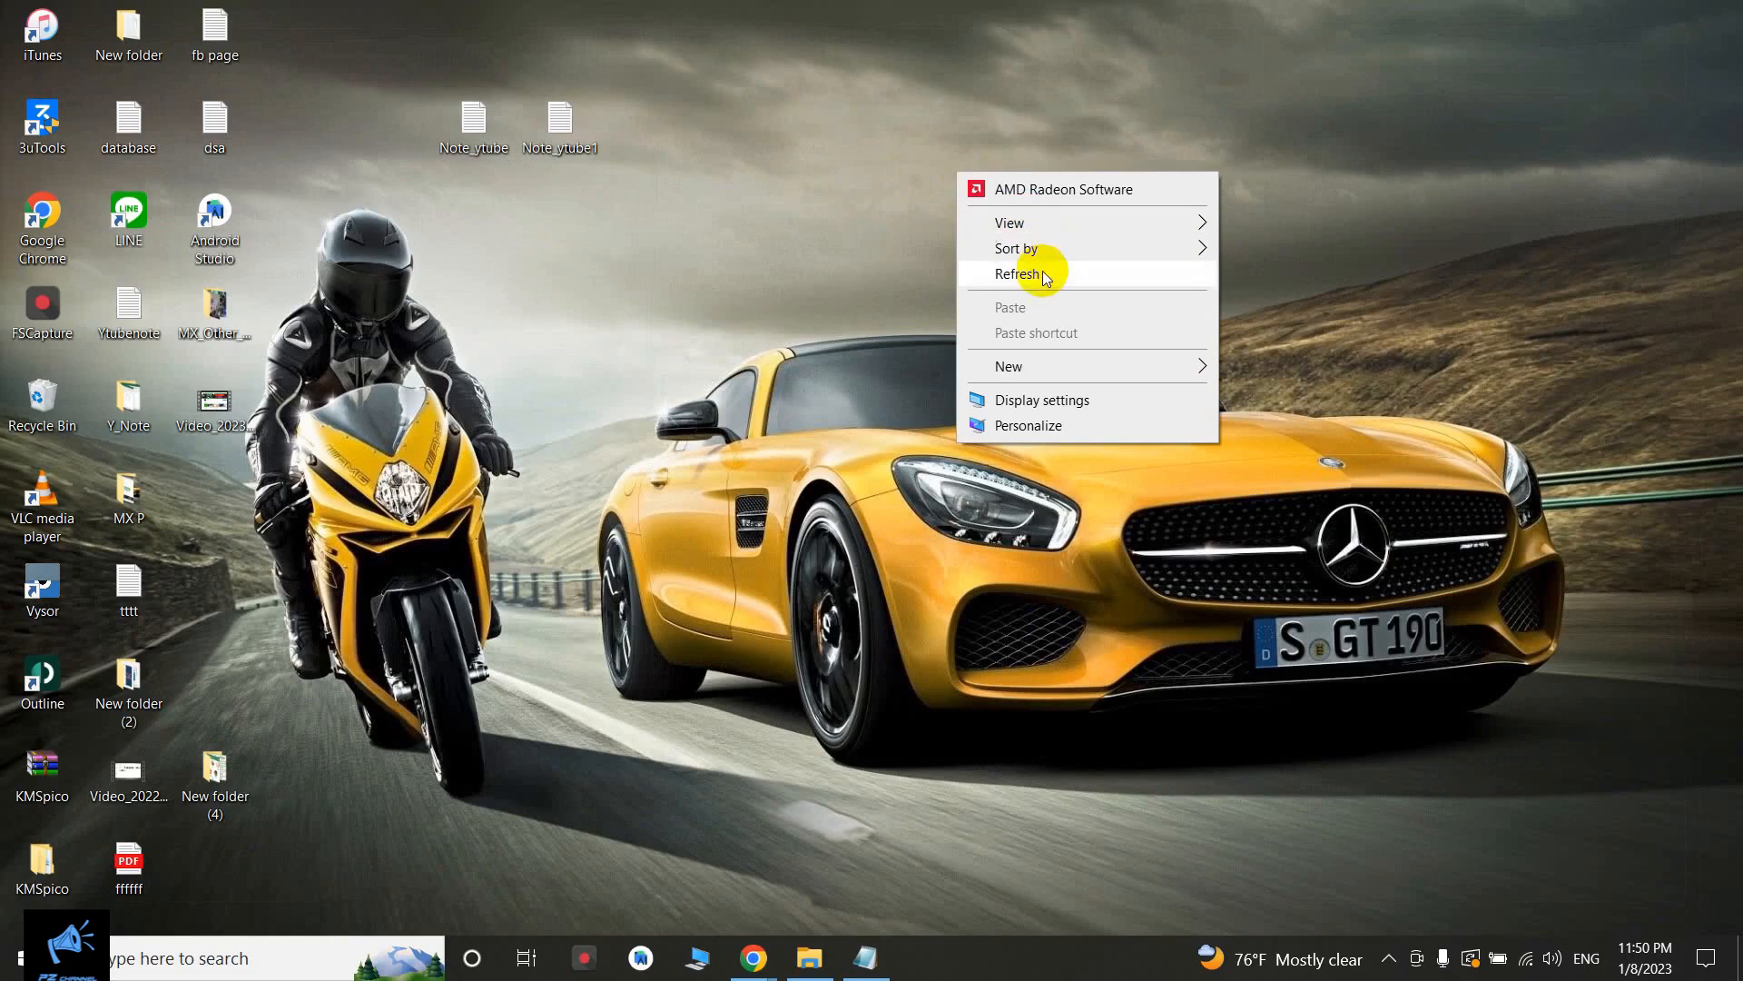
click(1029, 284)
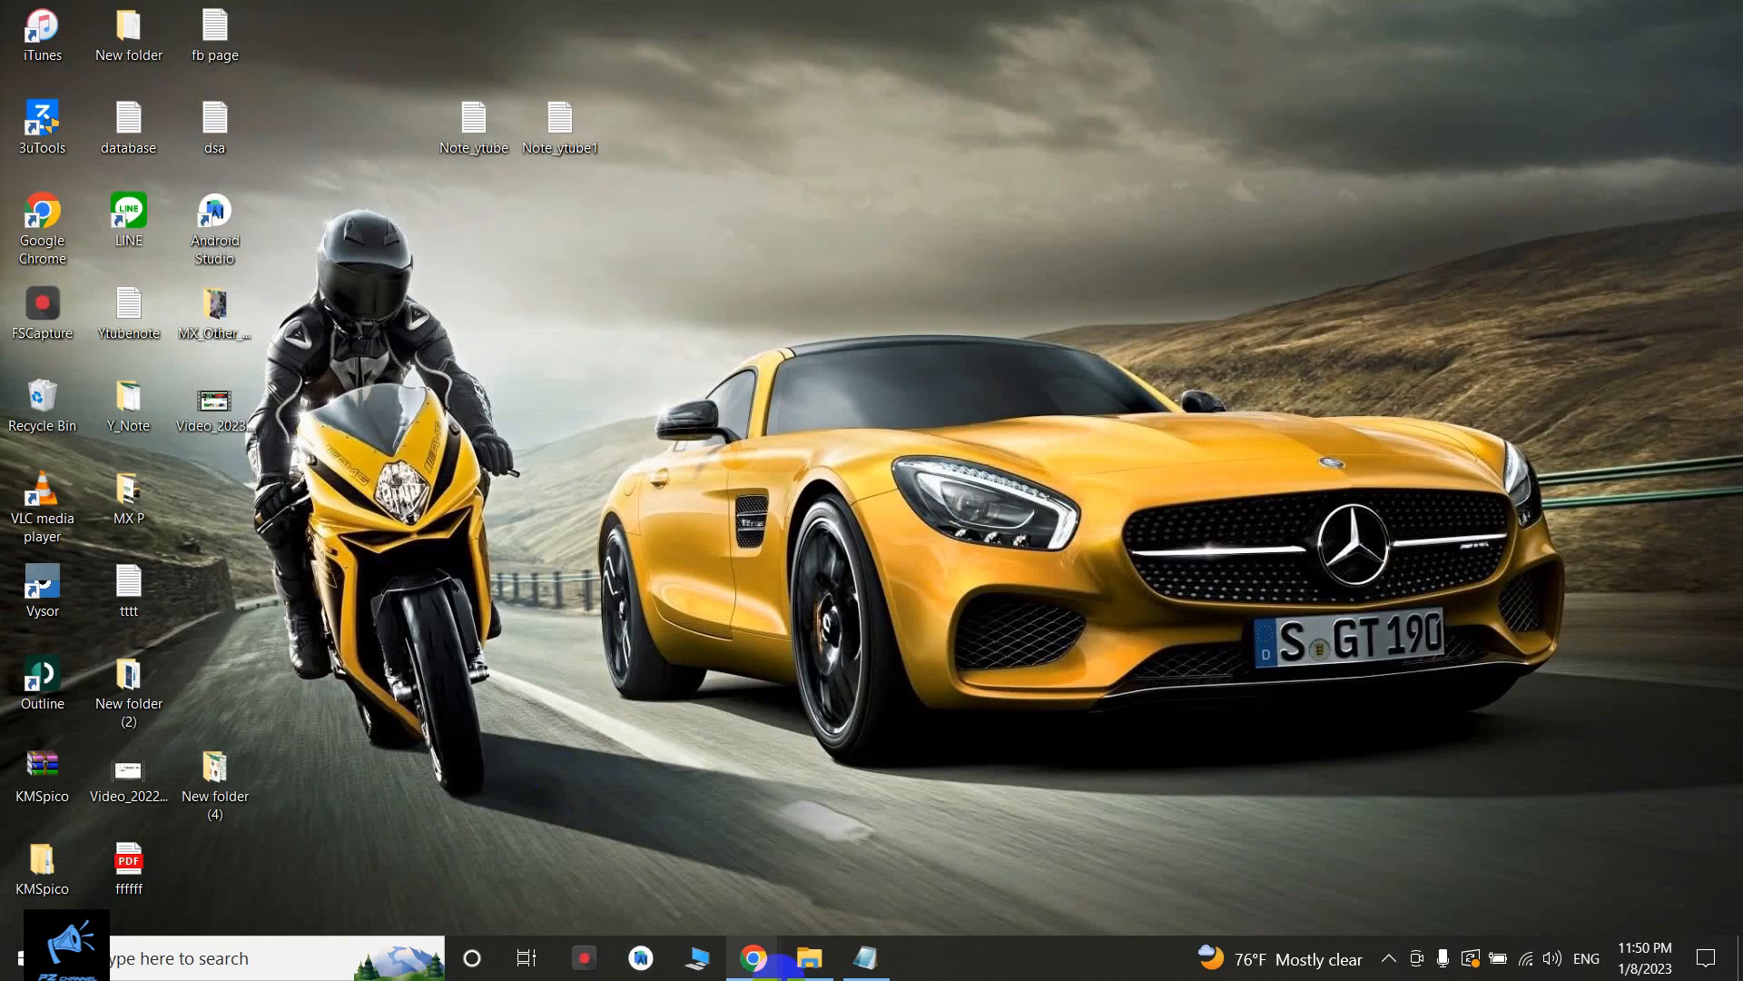
Step: Switch to Chrome, look over the home page of the PZ Channel on YouTube and minimize the browser
mouse_move(753, 958)
click(725, 917)
scroll(874, 556, down, 2)
scroll(874, 556, up, 2)
scroll(874, 556, down, 2)
scroll(875, 556, up, 2)
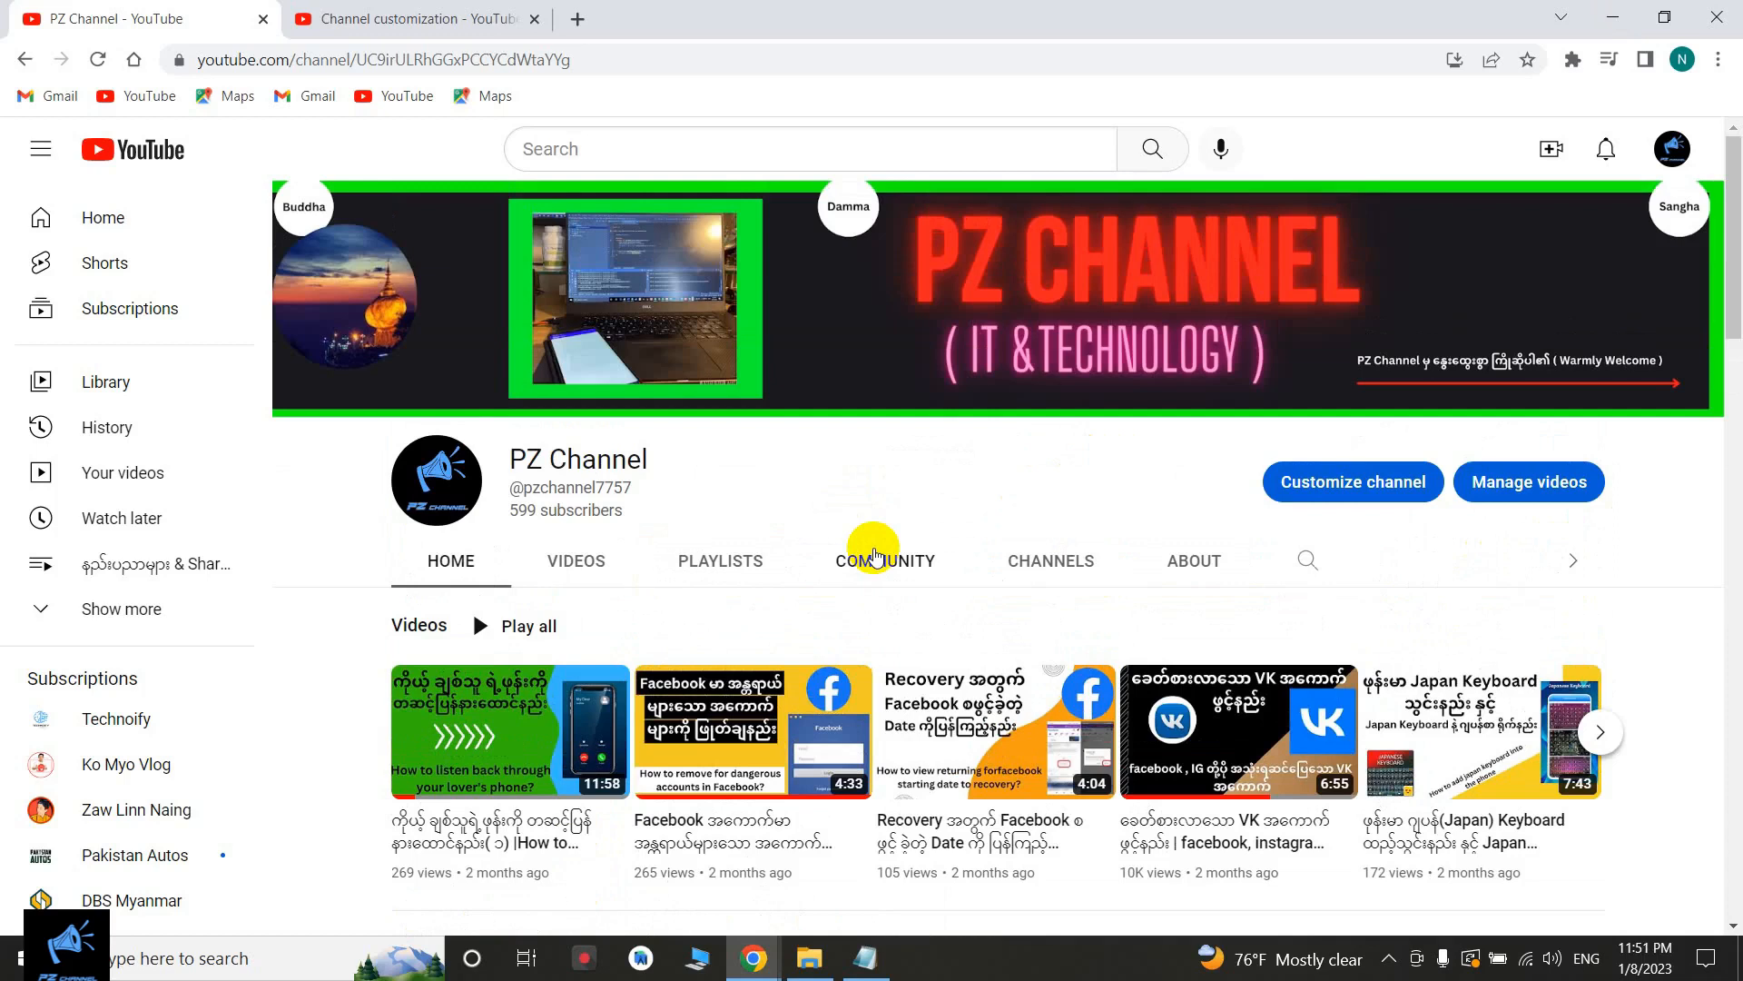
click(1622, 15)
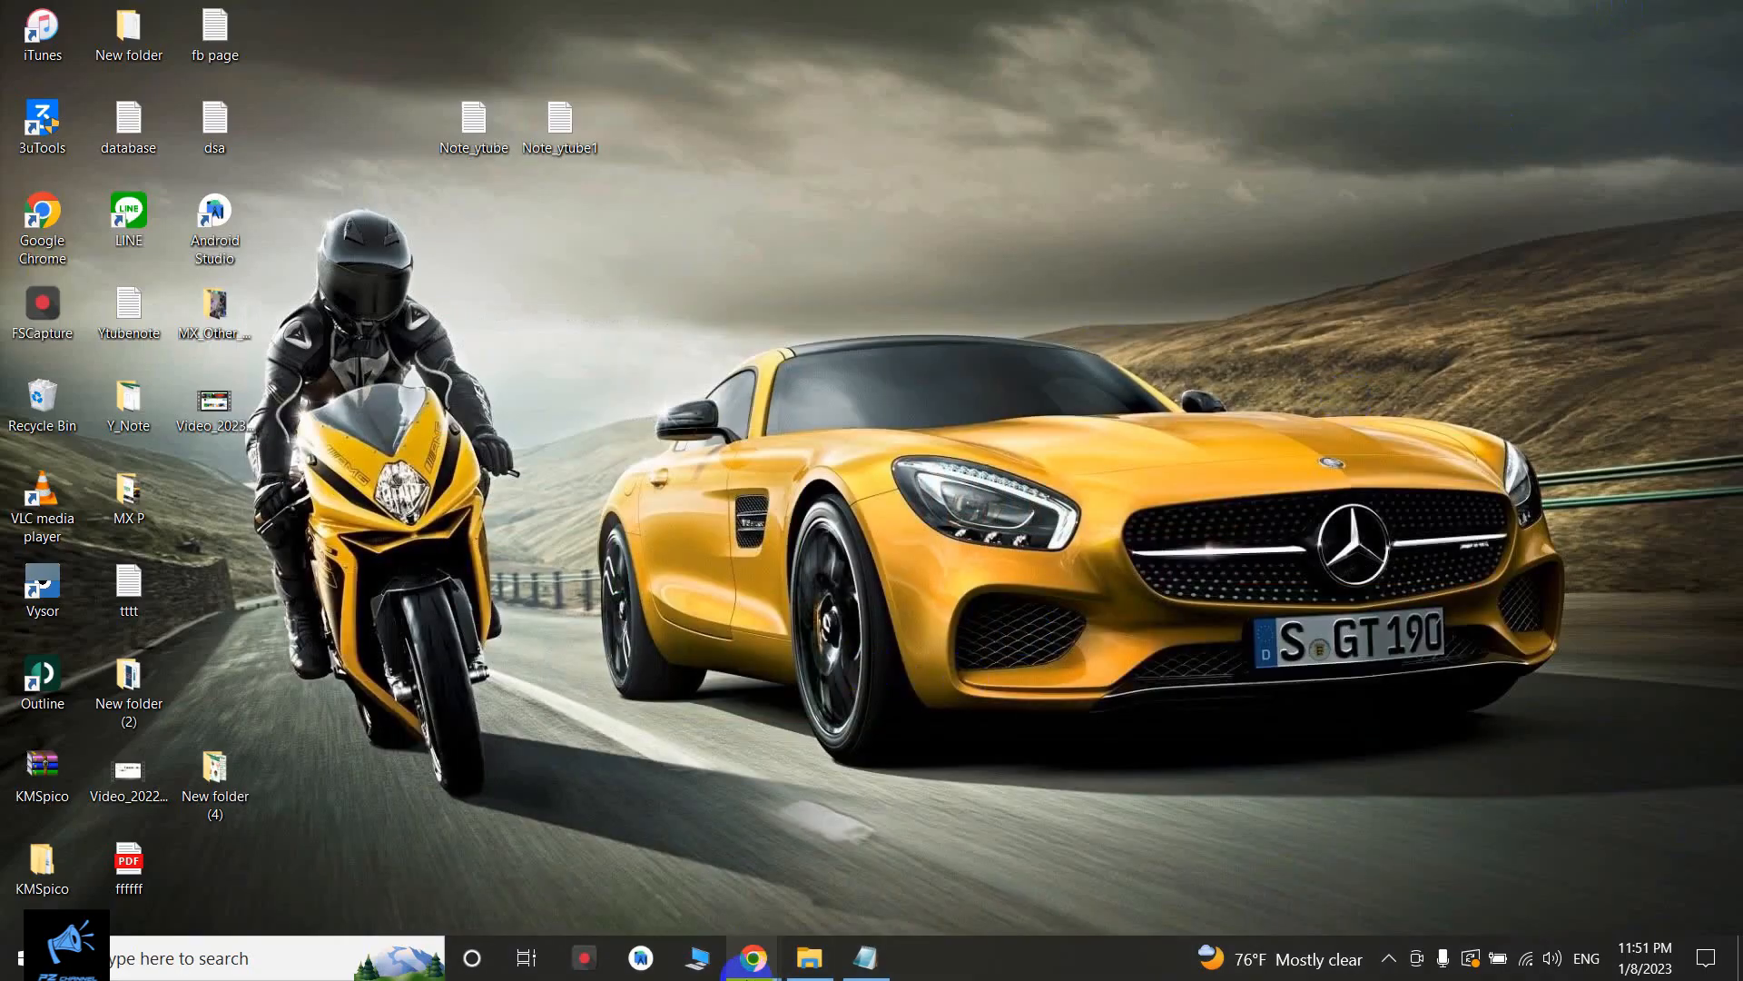
Step: Bring Chrome back up and look through the video sections on the PZ Channel home page
mouse_move(754, 958)
click(688, 874)
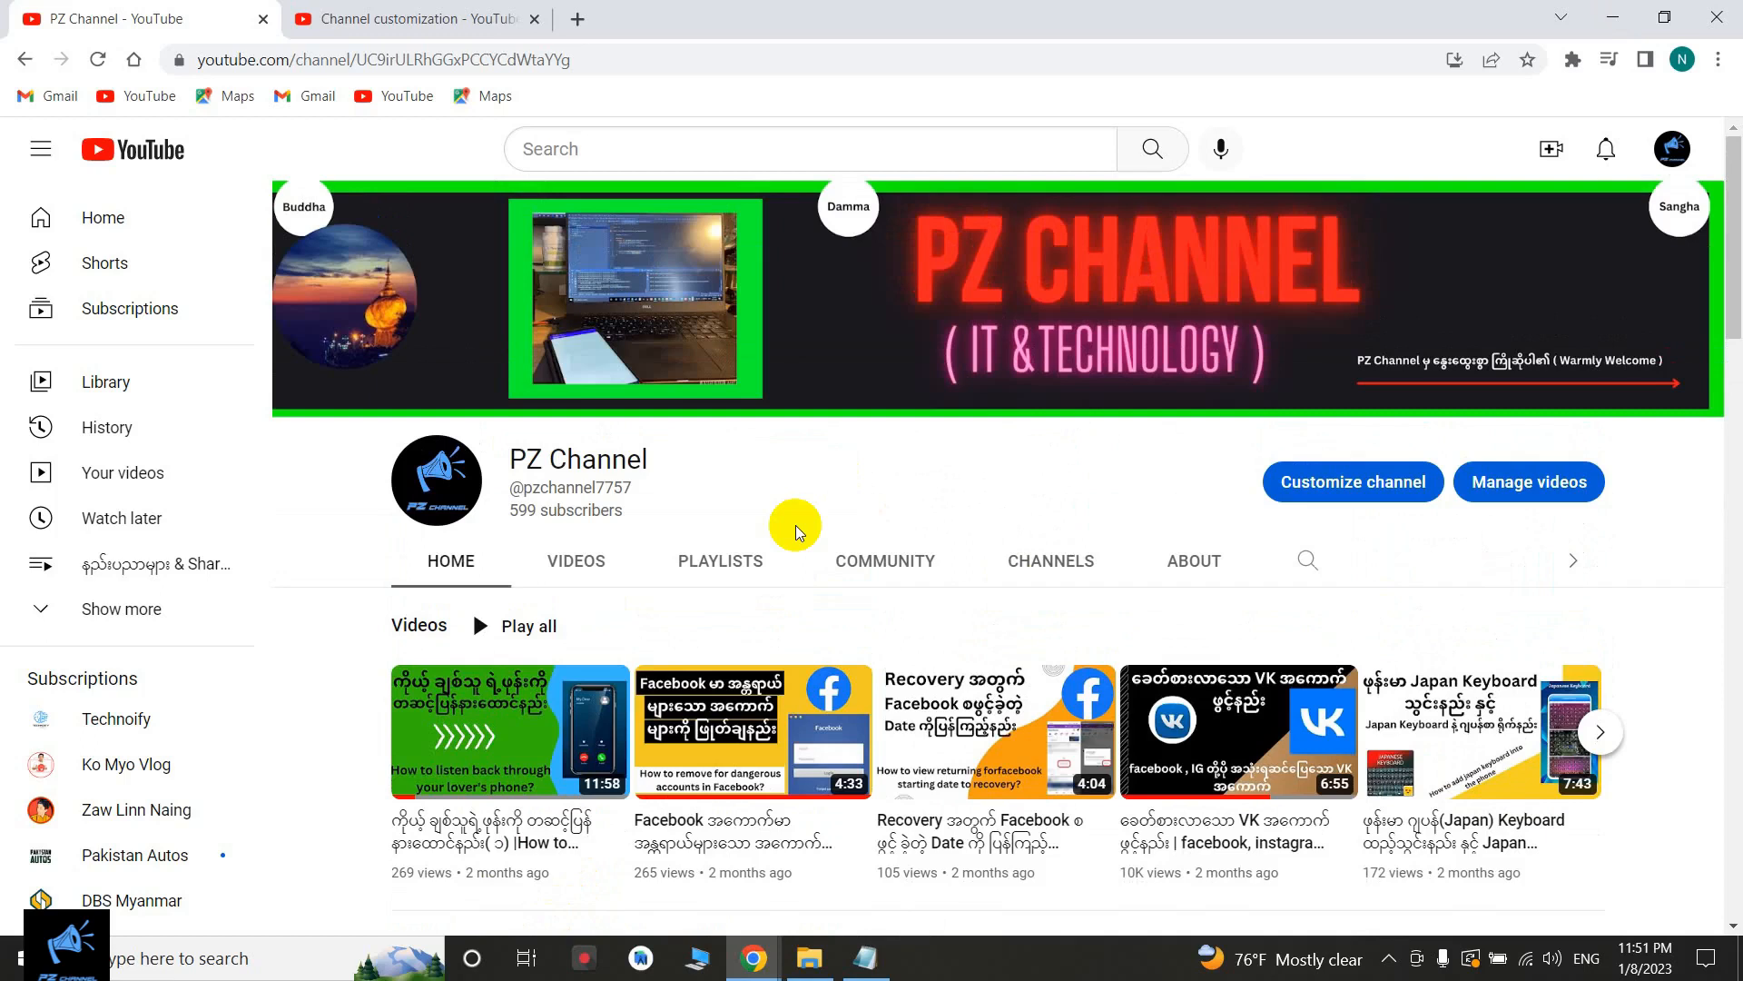
scroll(870, 728, down, 4)
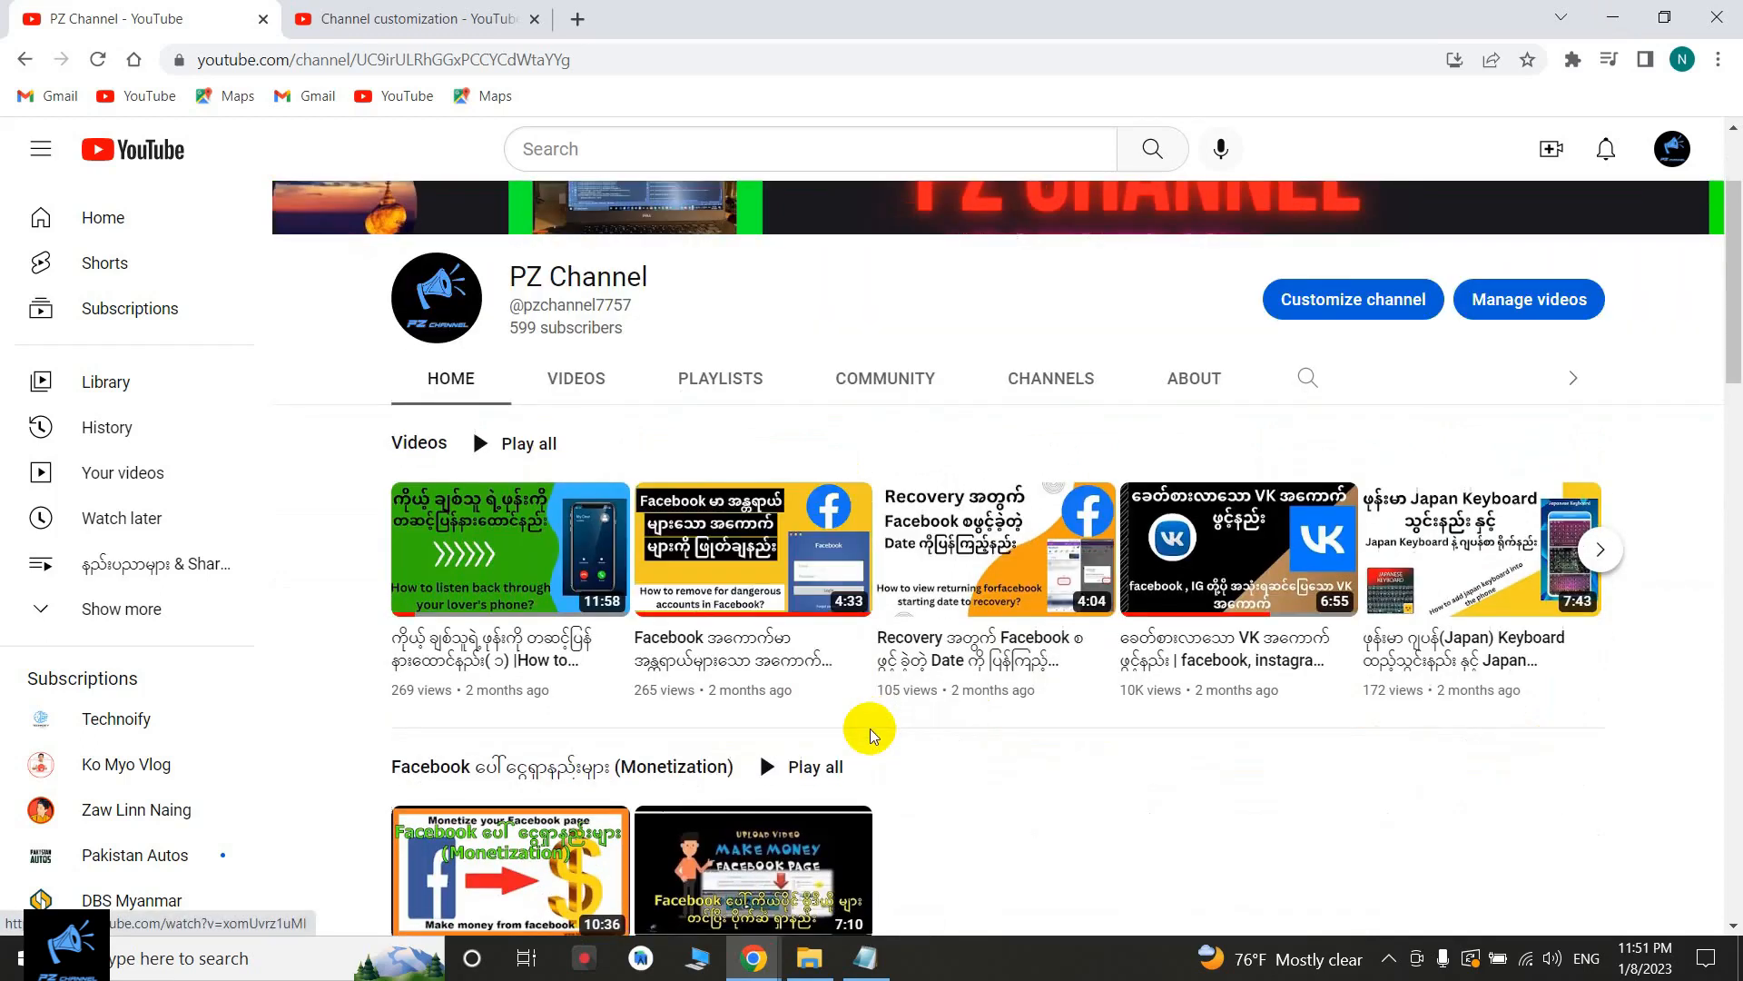
scroll(870, 728, up, 4)
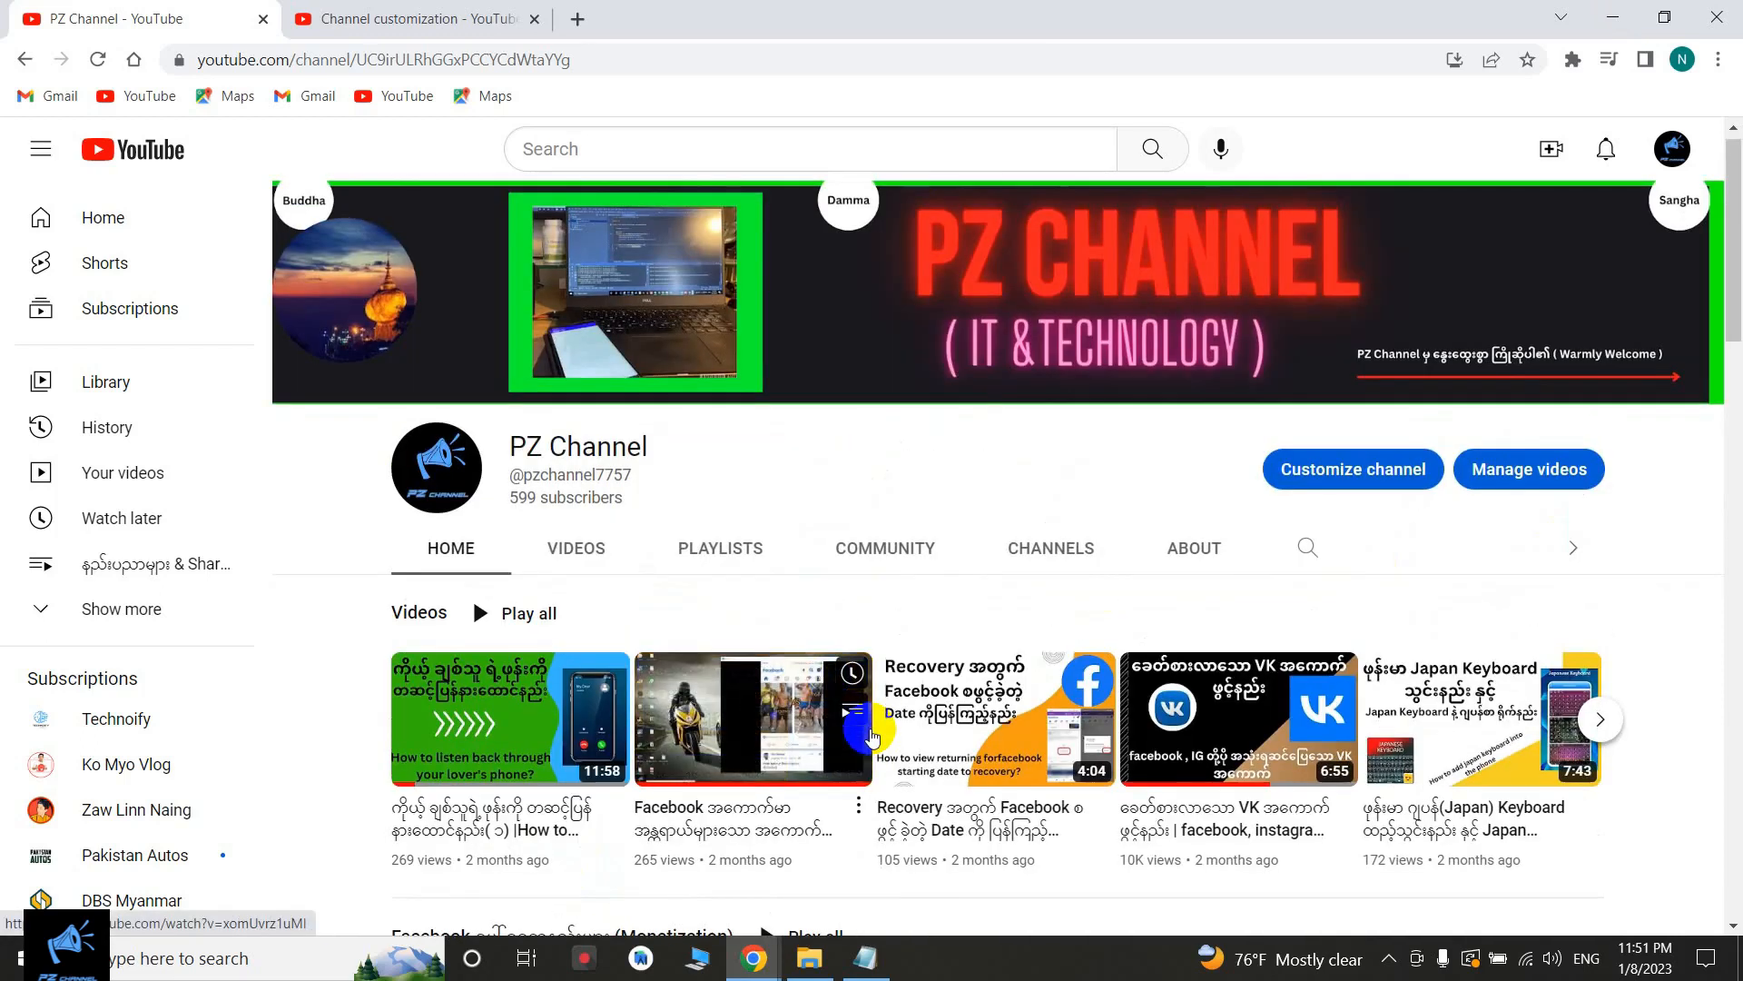
scroll(870, 729, down, 2)
scroll(869, 729, up, 2)
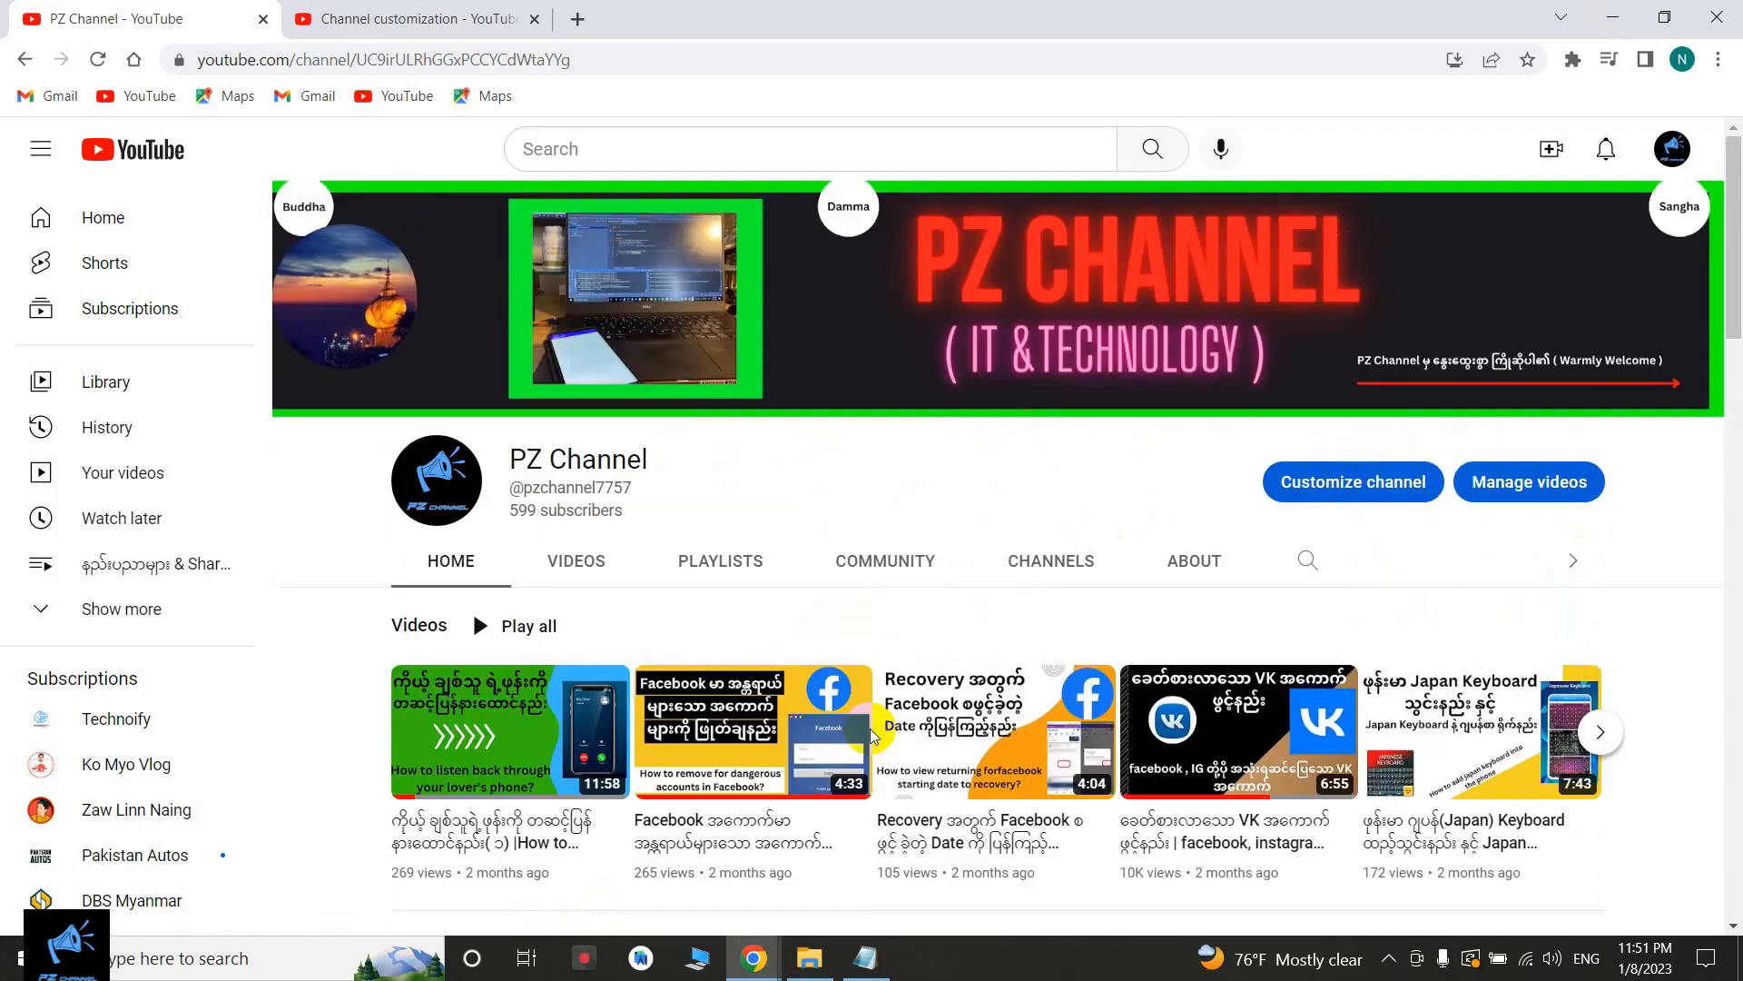